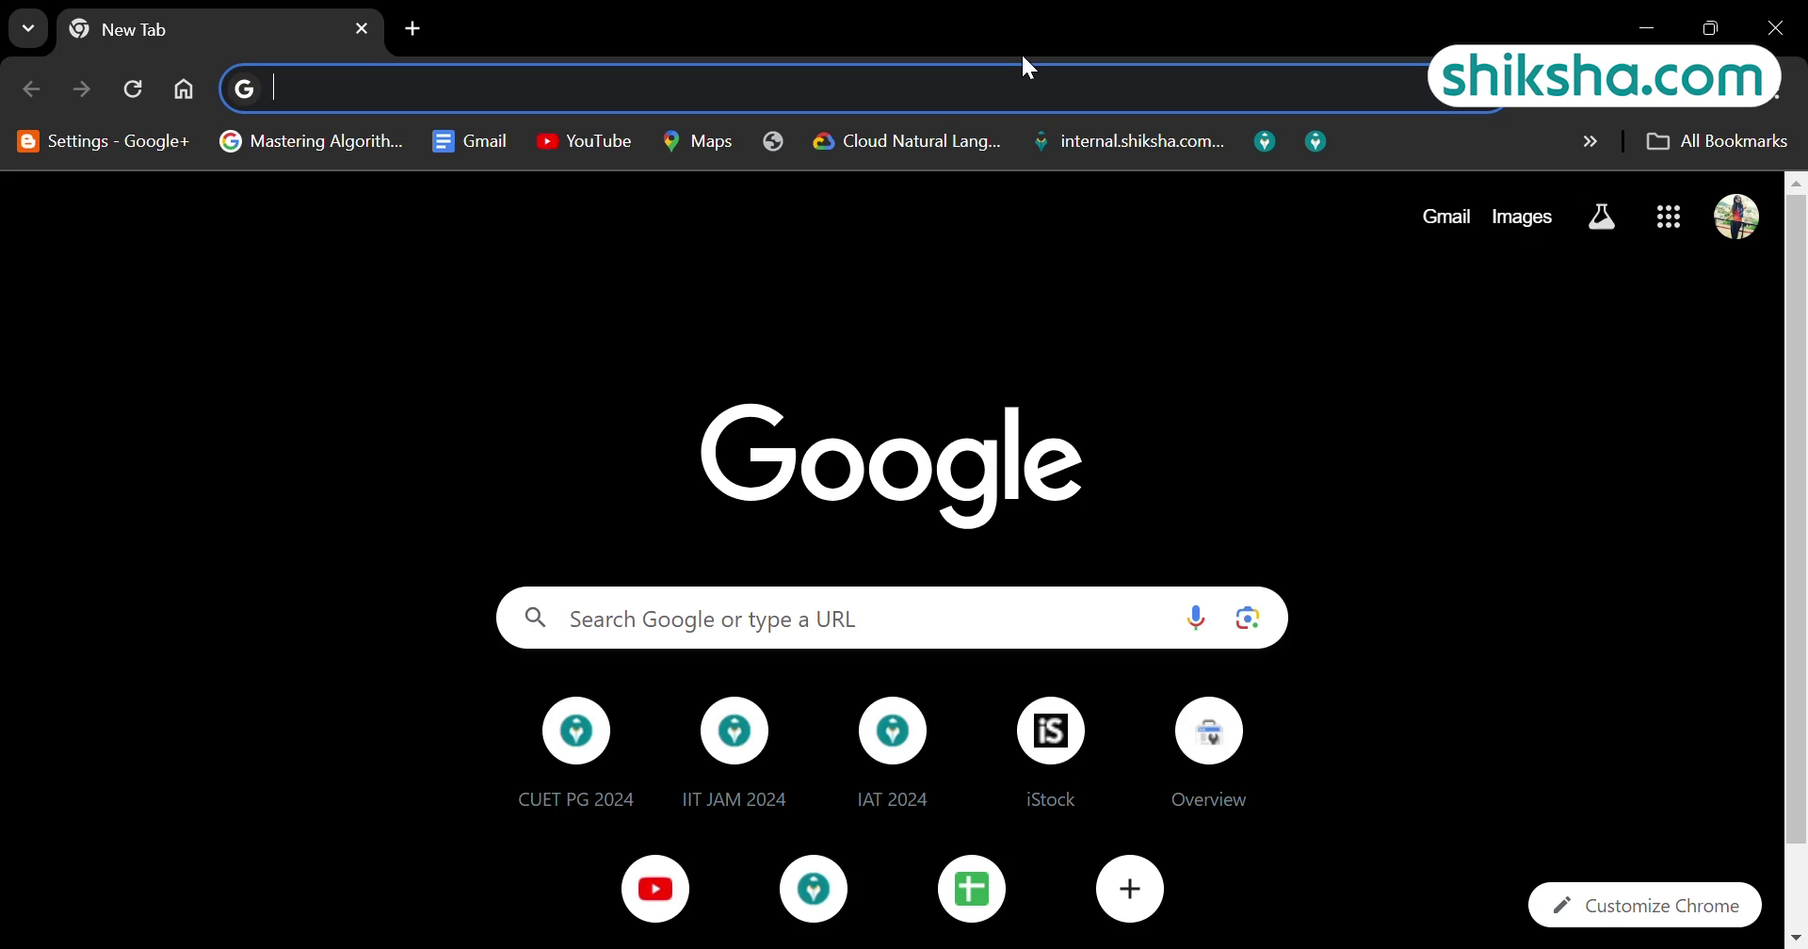
Search for 'iiser 2024' and open the official IISER admissions website.
left_click(756, 624)
type("iiser")
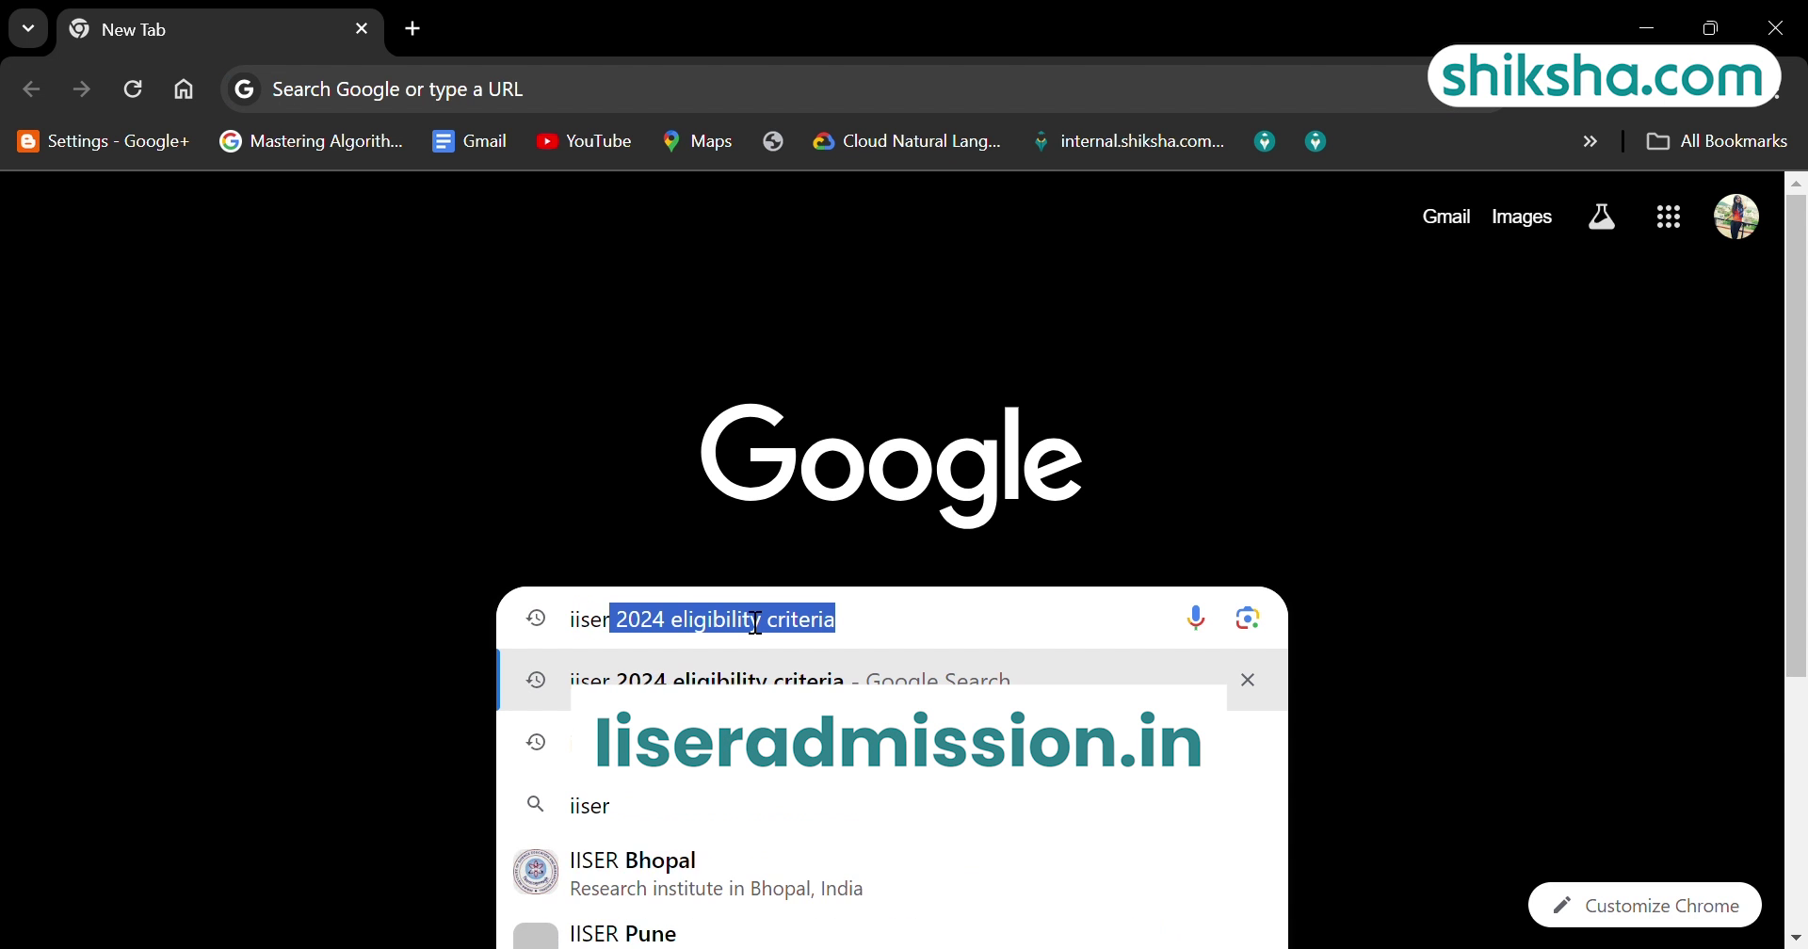
type(" 2024")
key("Delete")
key("Return")
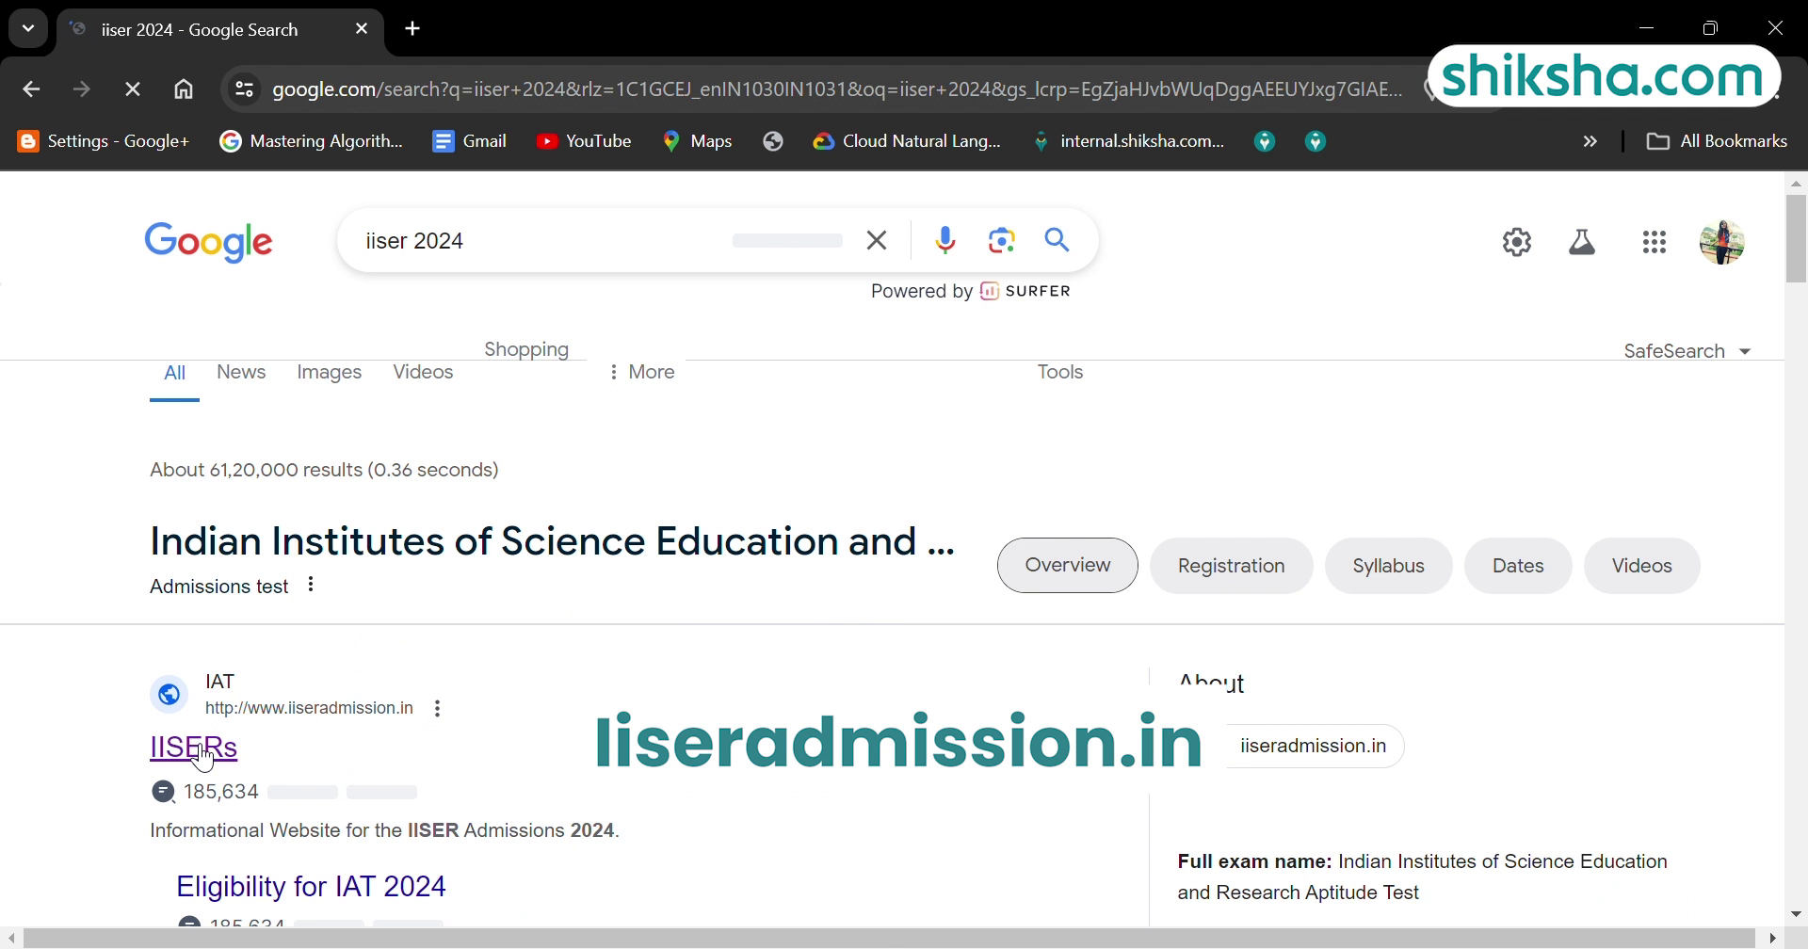
left_click(203, 751)
Start the IAT-2024 application in a new tab from the admissions site.
scroll(196, 753, "down", 2)
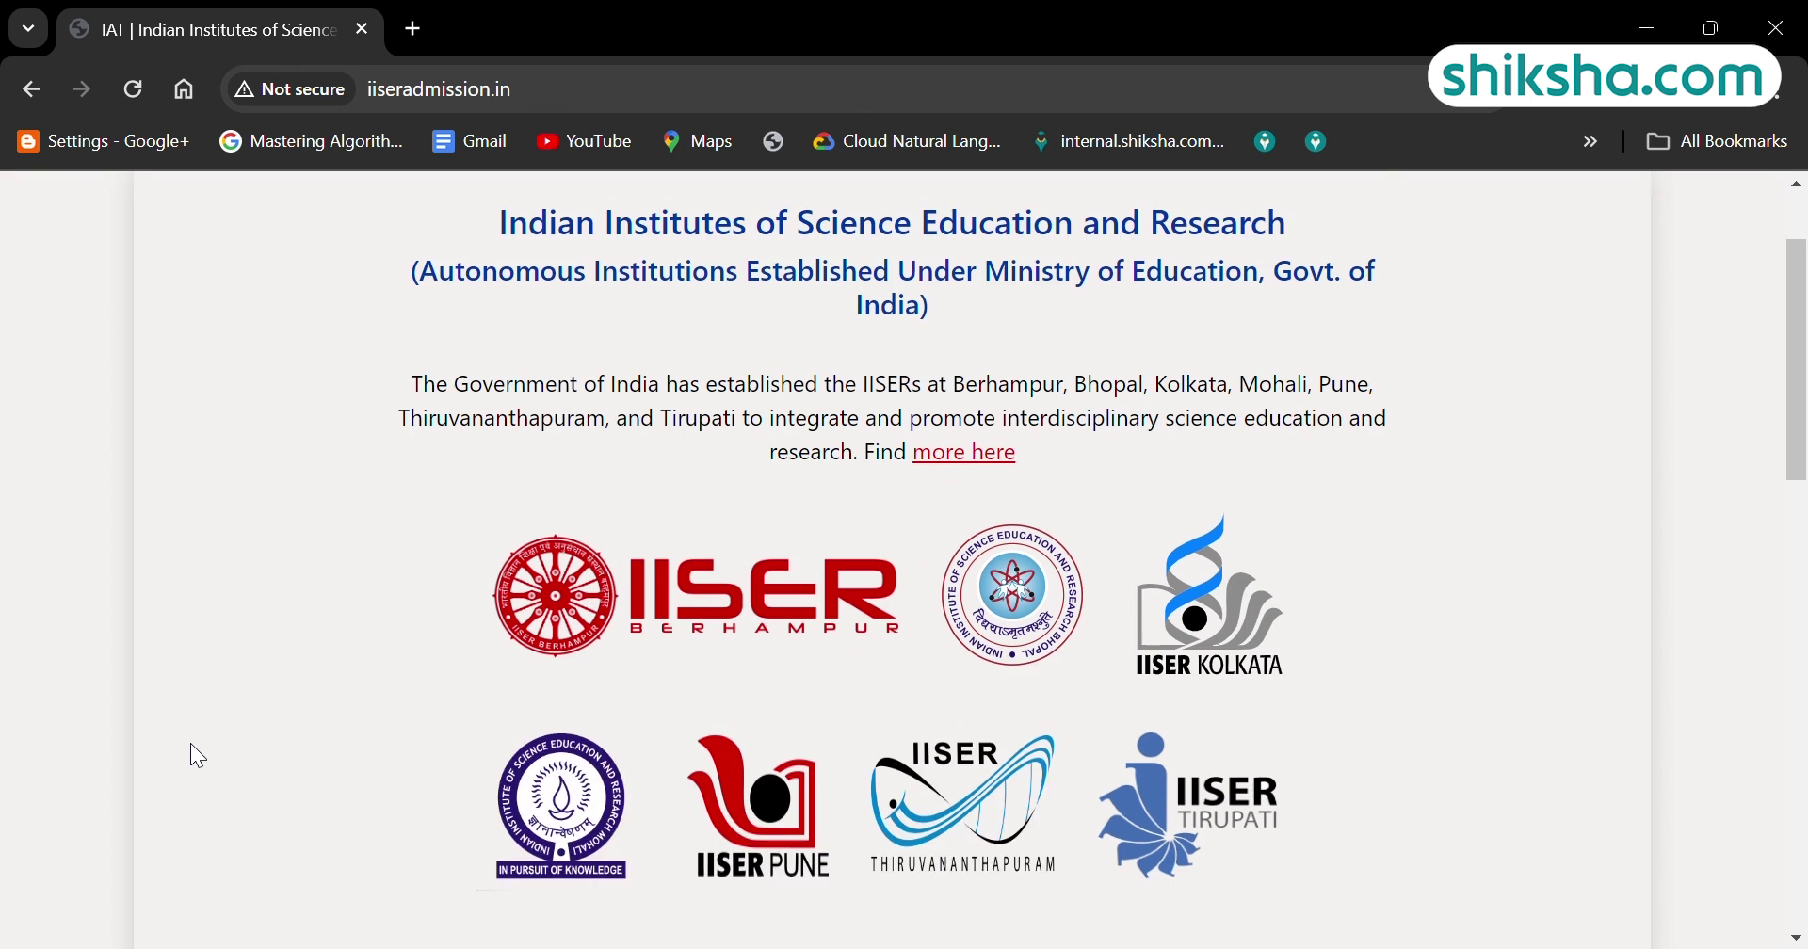
scroll(196, 755, "down", 5)
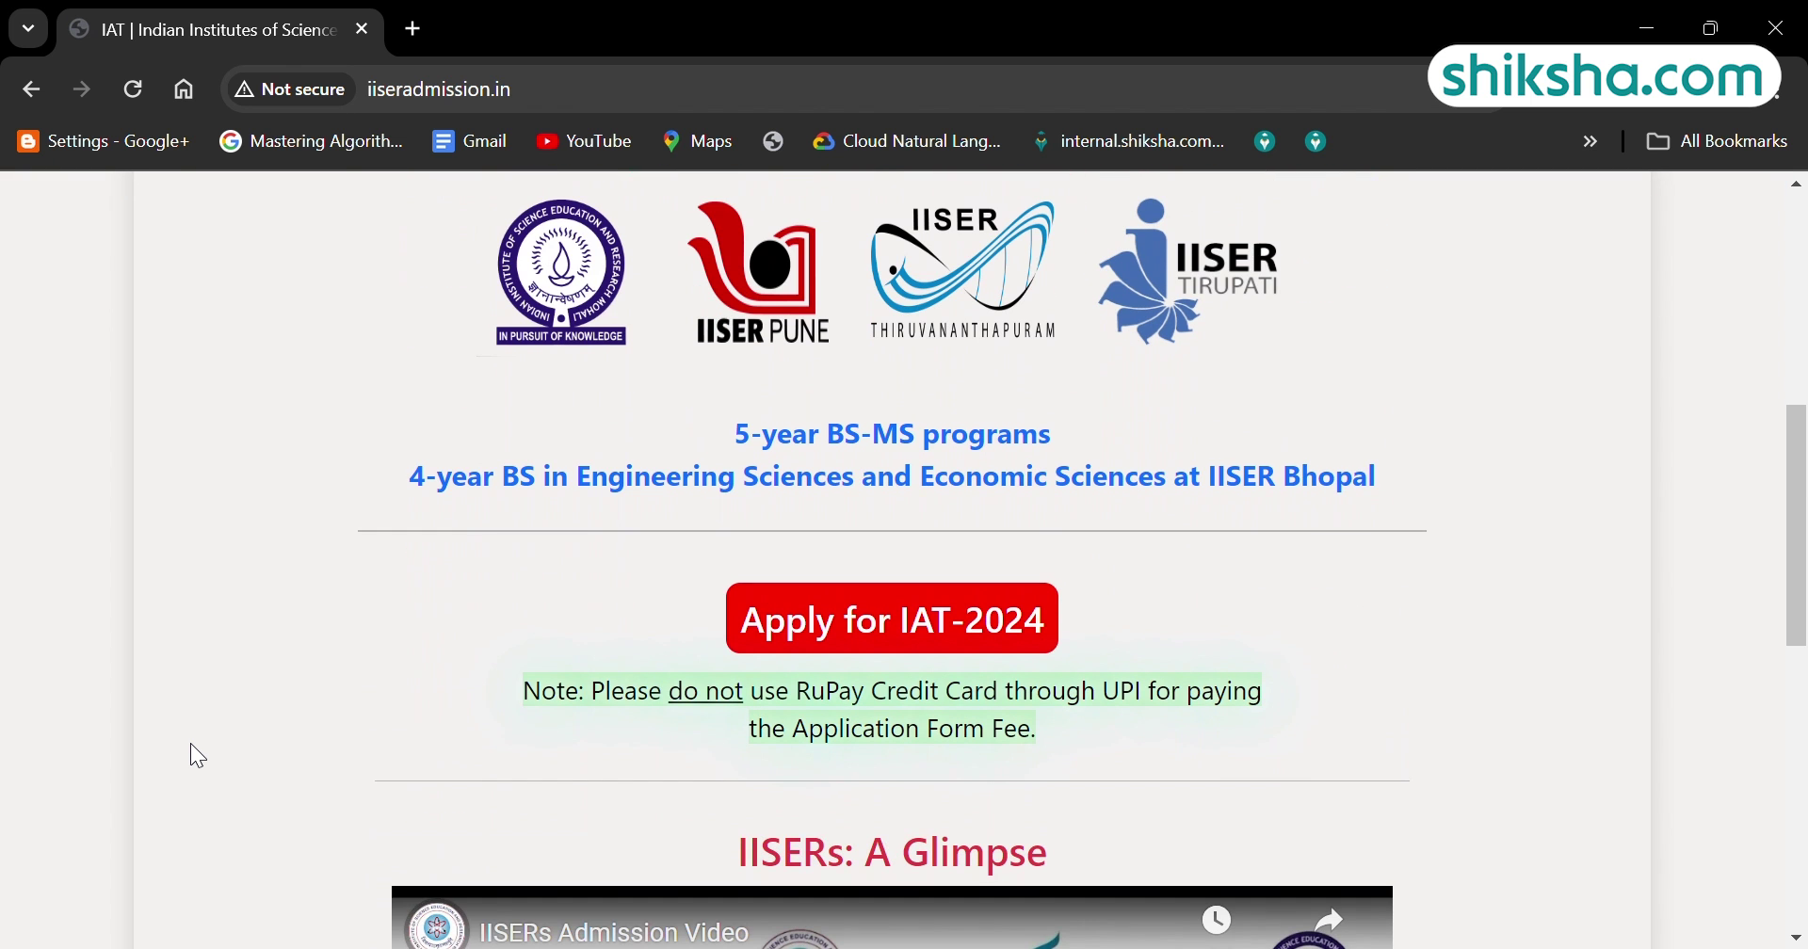
left_click(810, 624)
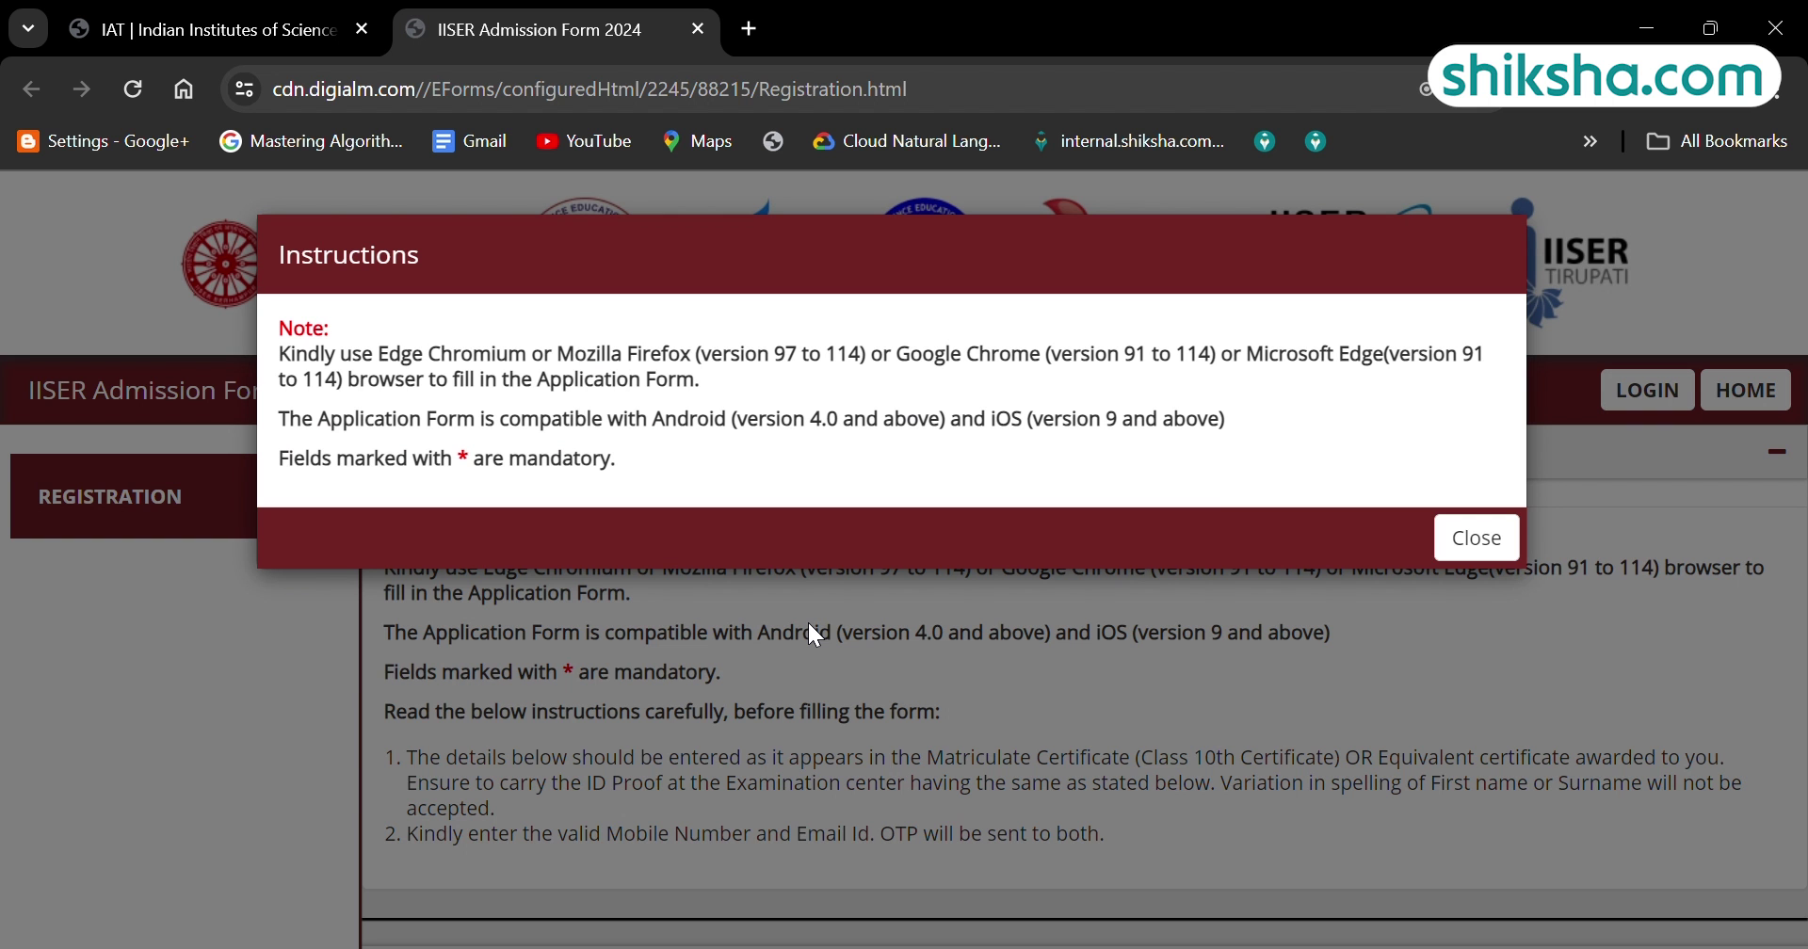
Dismiss the browser instructions and set the date of birth to September 2001 in the calendar.
left_click(1480, 548)
scroll(503, 646, "down", 5)
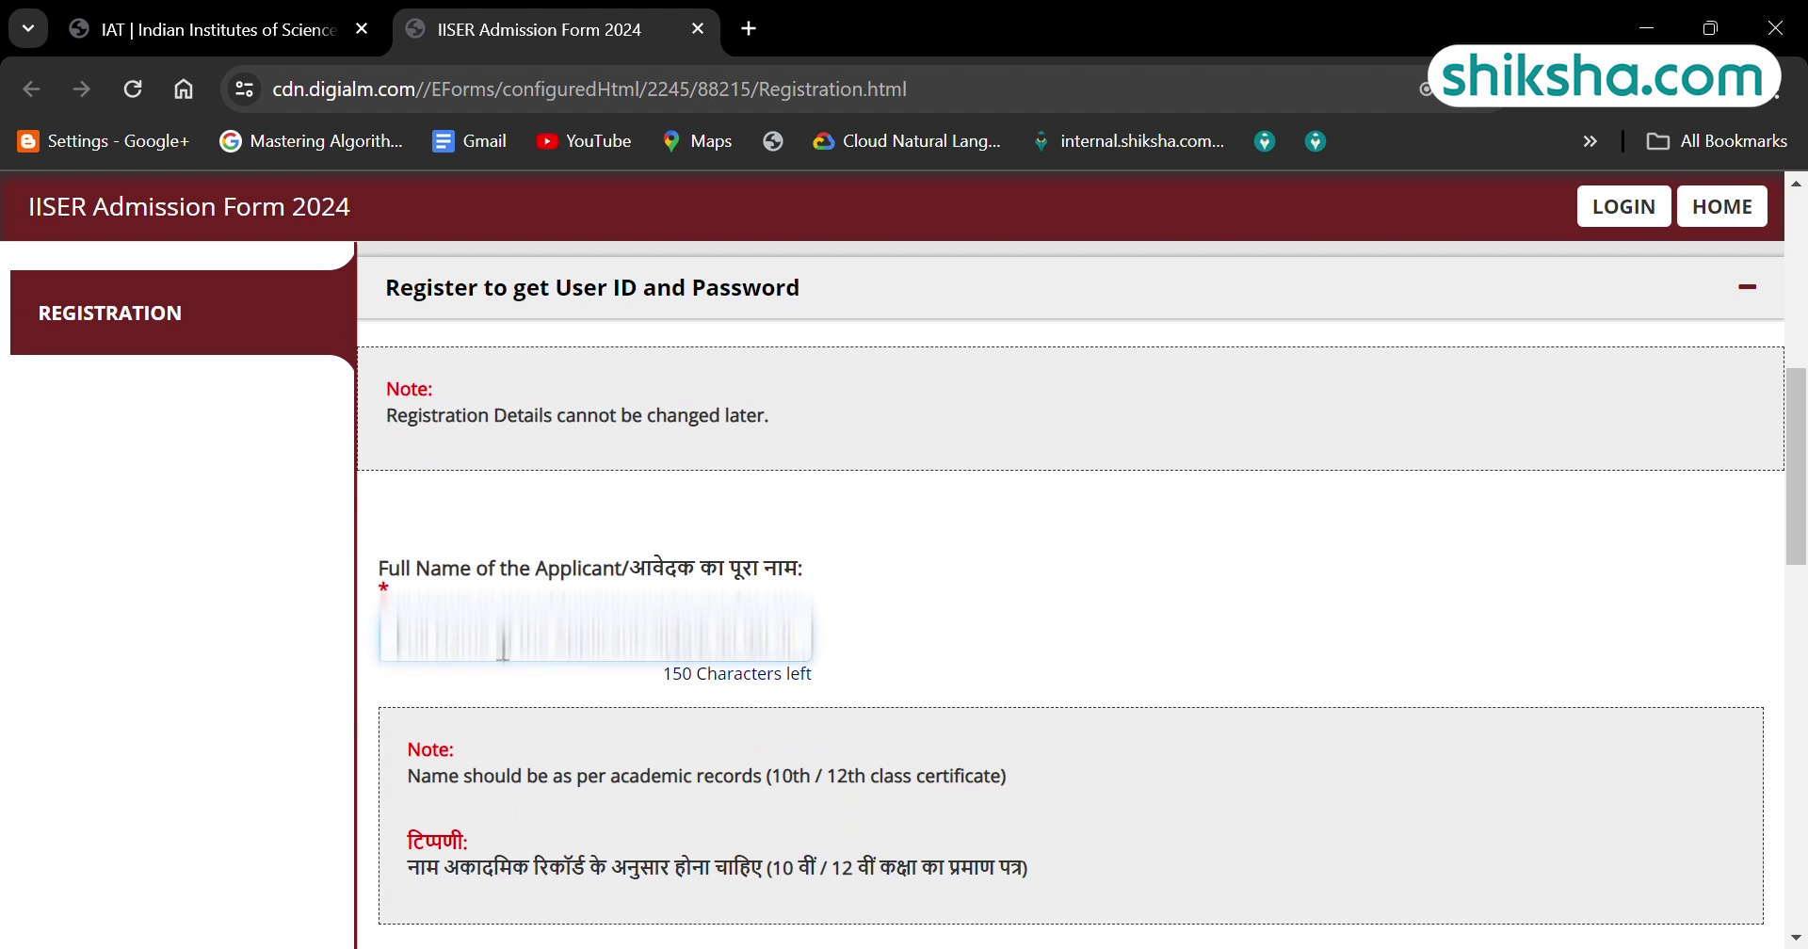
scroll(504, 646, "down", 3)
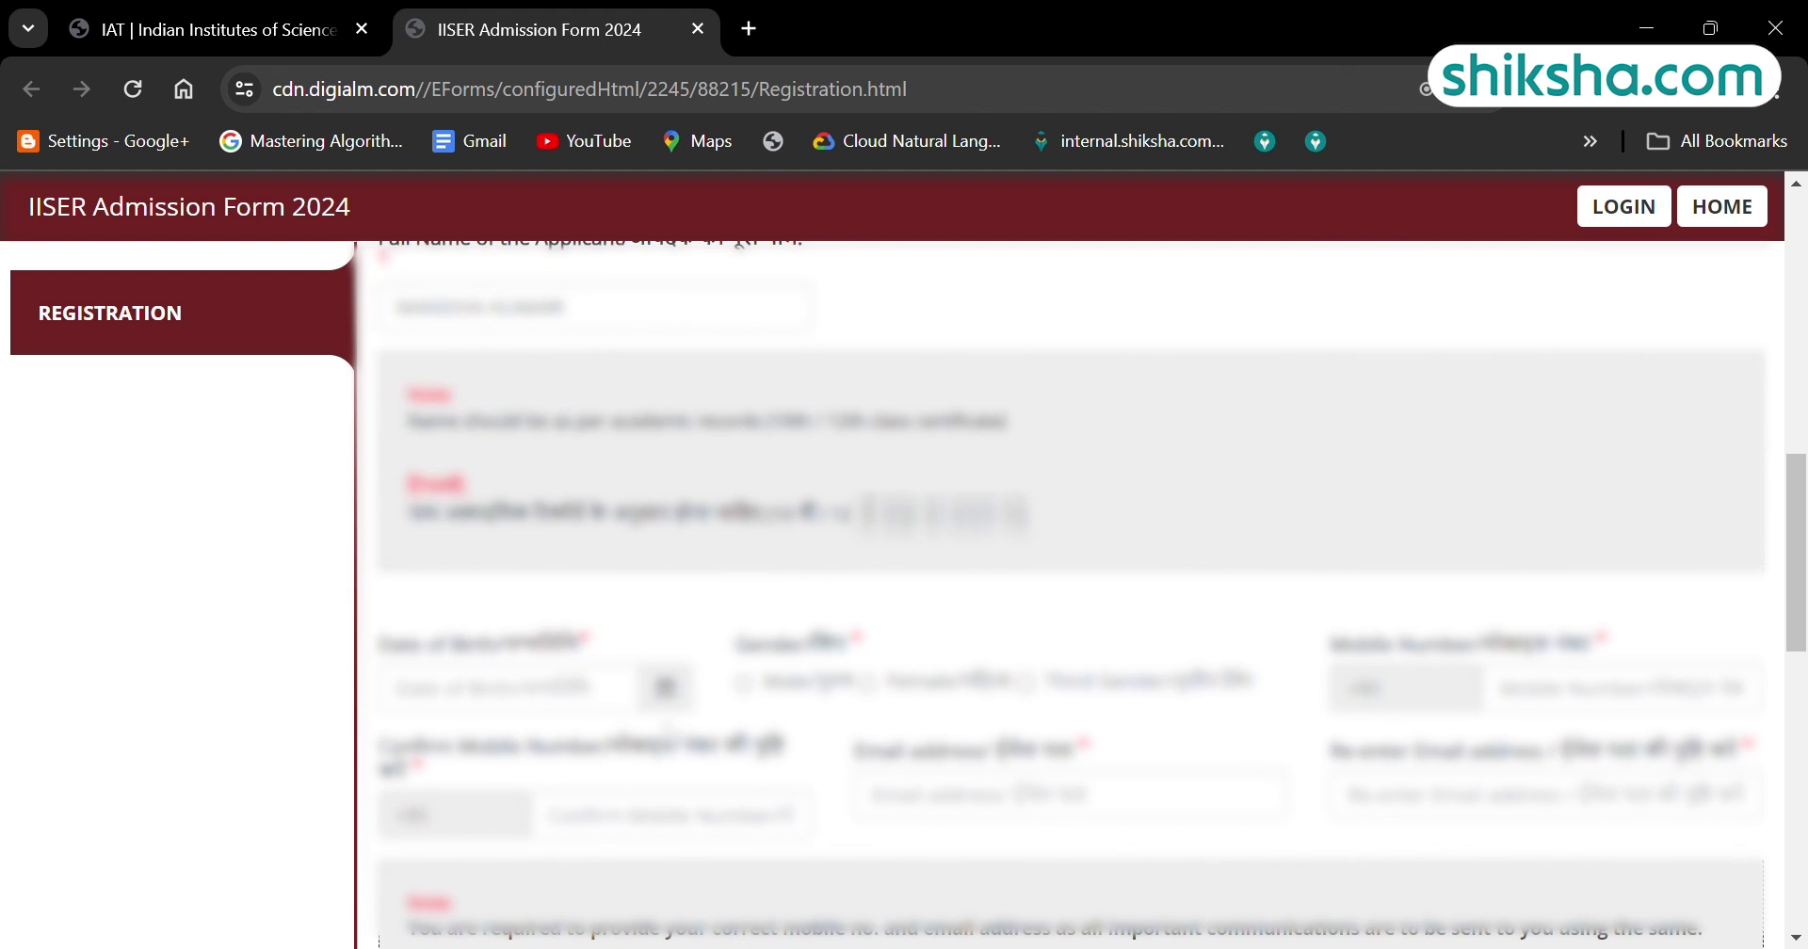
left_click(509, 692)
left_click(487, 300)
left_click(487, 299)
left_click(480, 561)
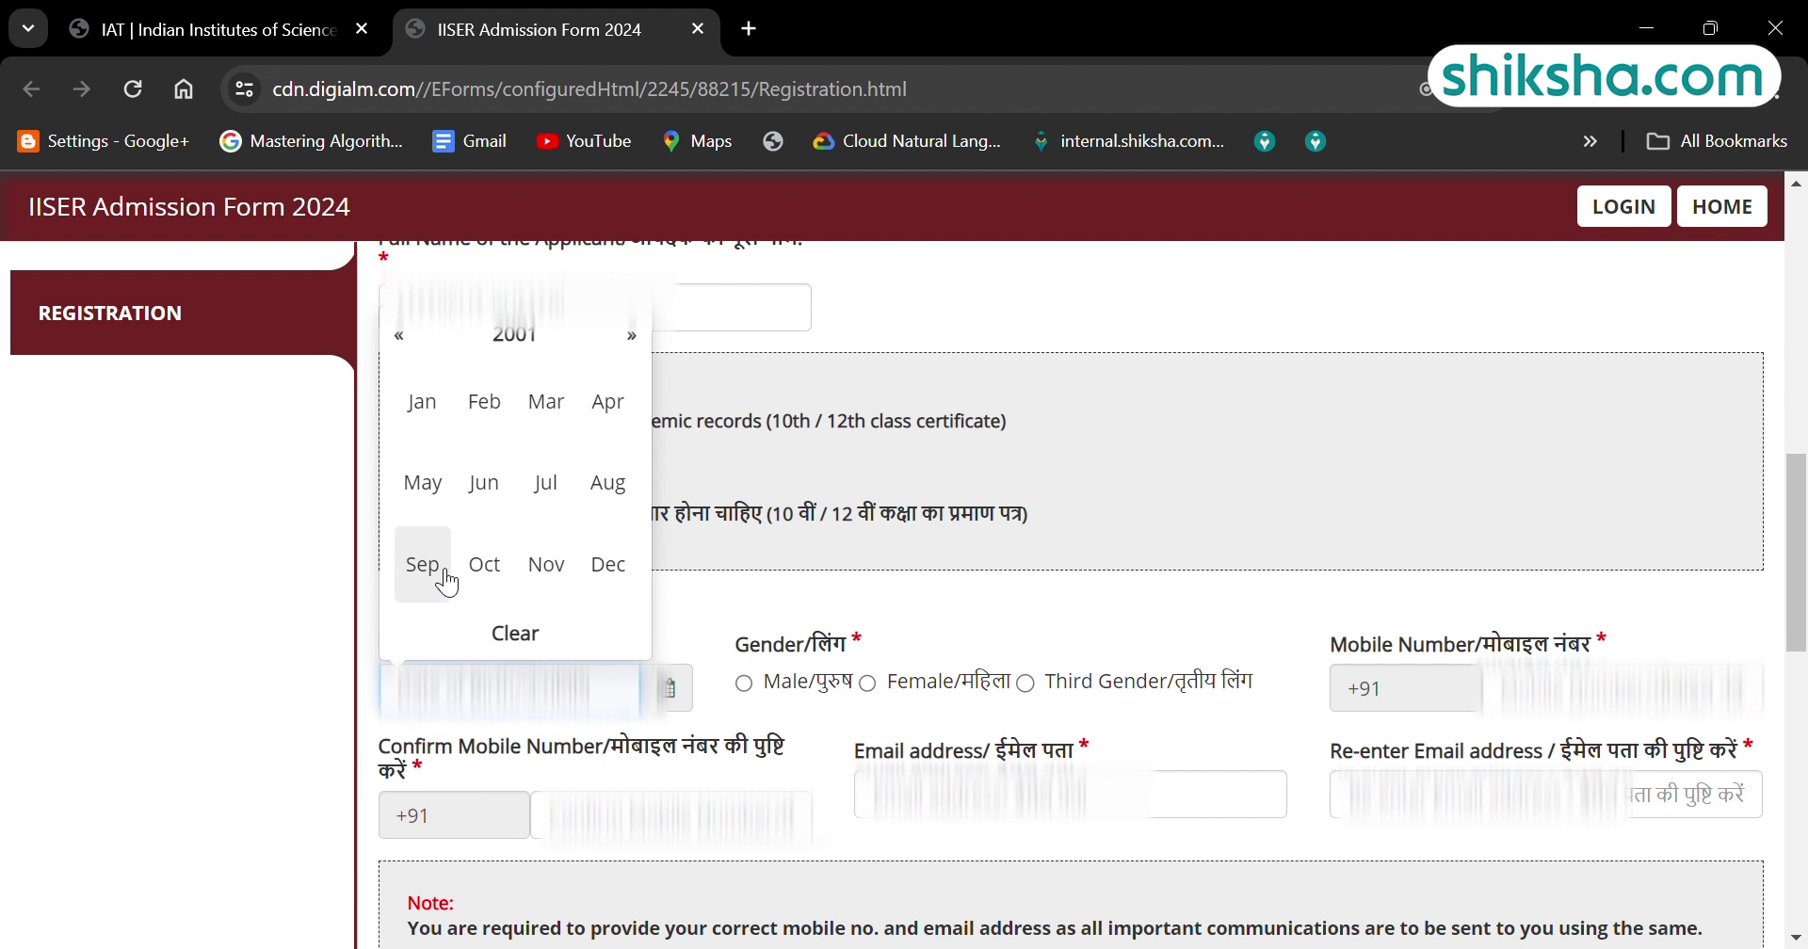
left_click(420, 573)
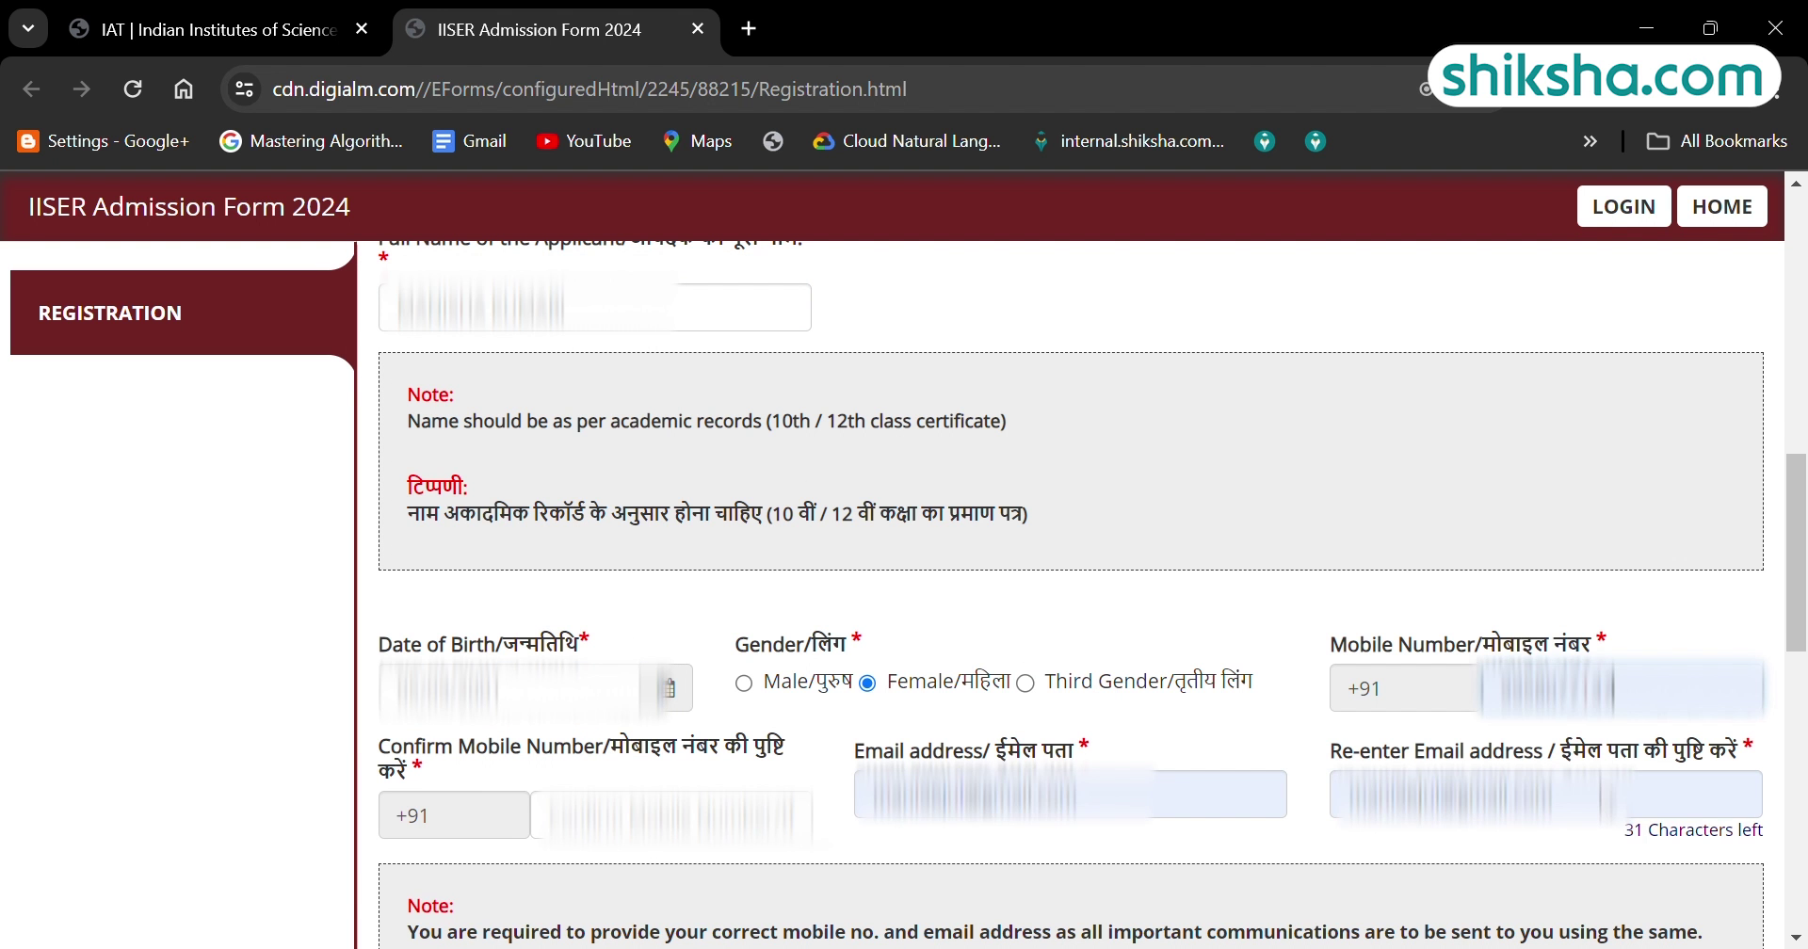
scroll(1040, 827, "down", 3)
Request OTPs with captcha 'jxxc' and validate the contact OTPs.
left_click(1055, 810)
left_click(886, 456)
type("jxxckh7")
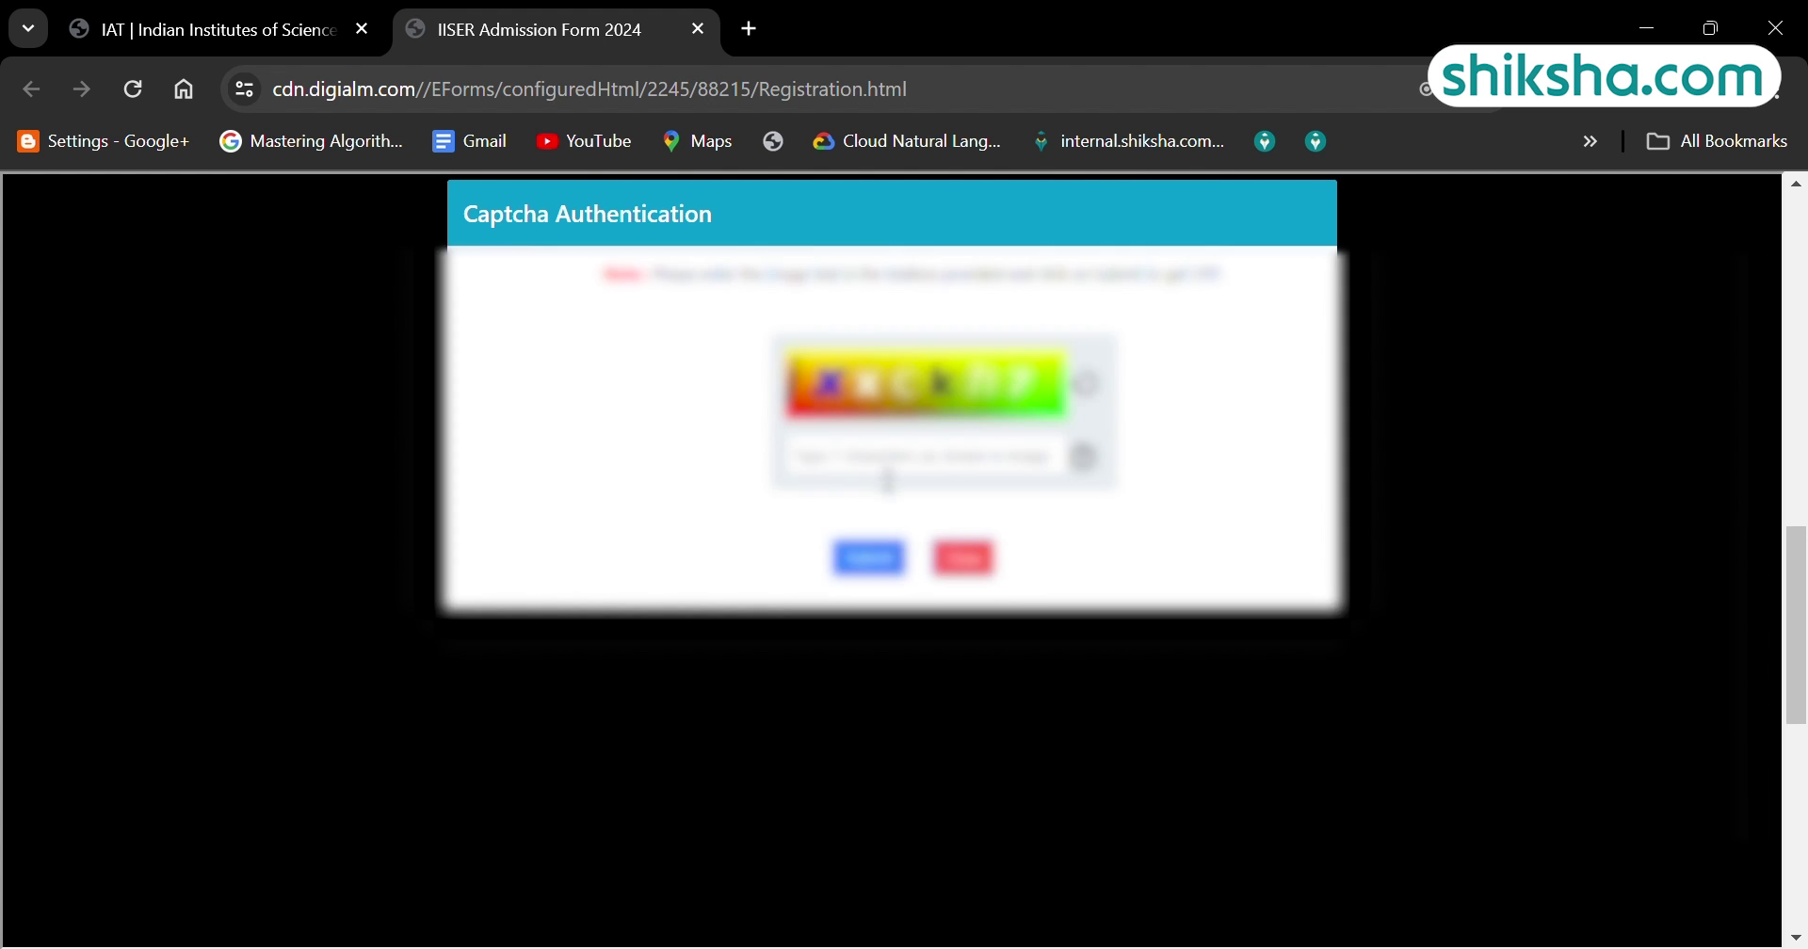
left_click(868, 556)
left_click(1162, 265)
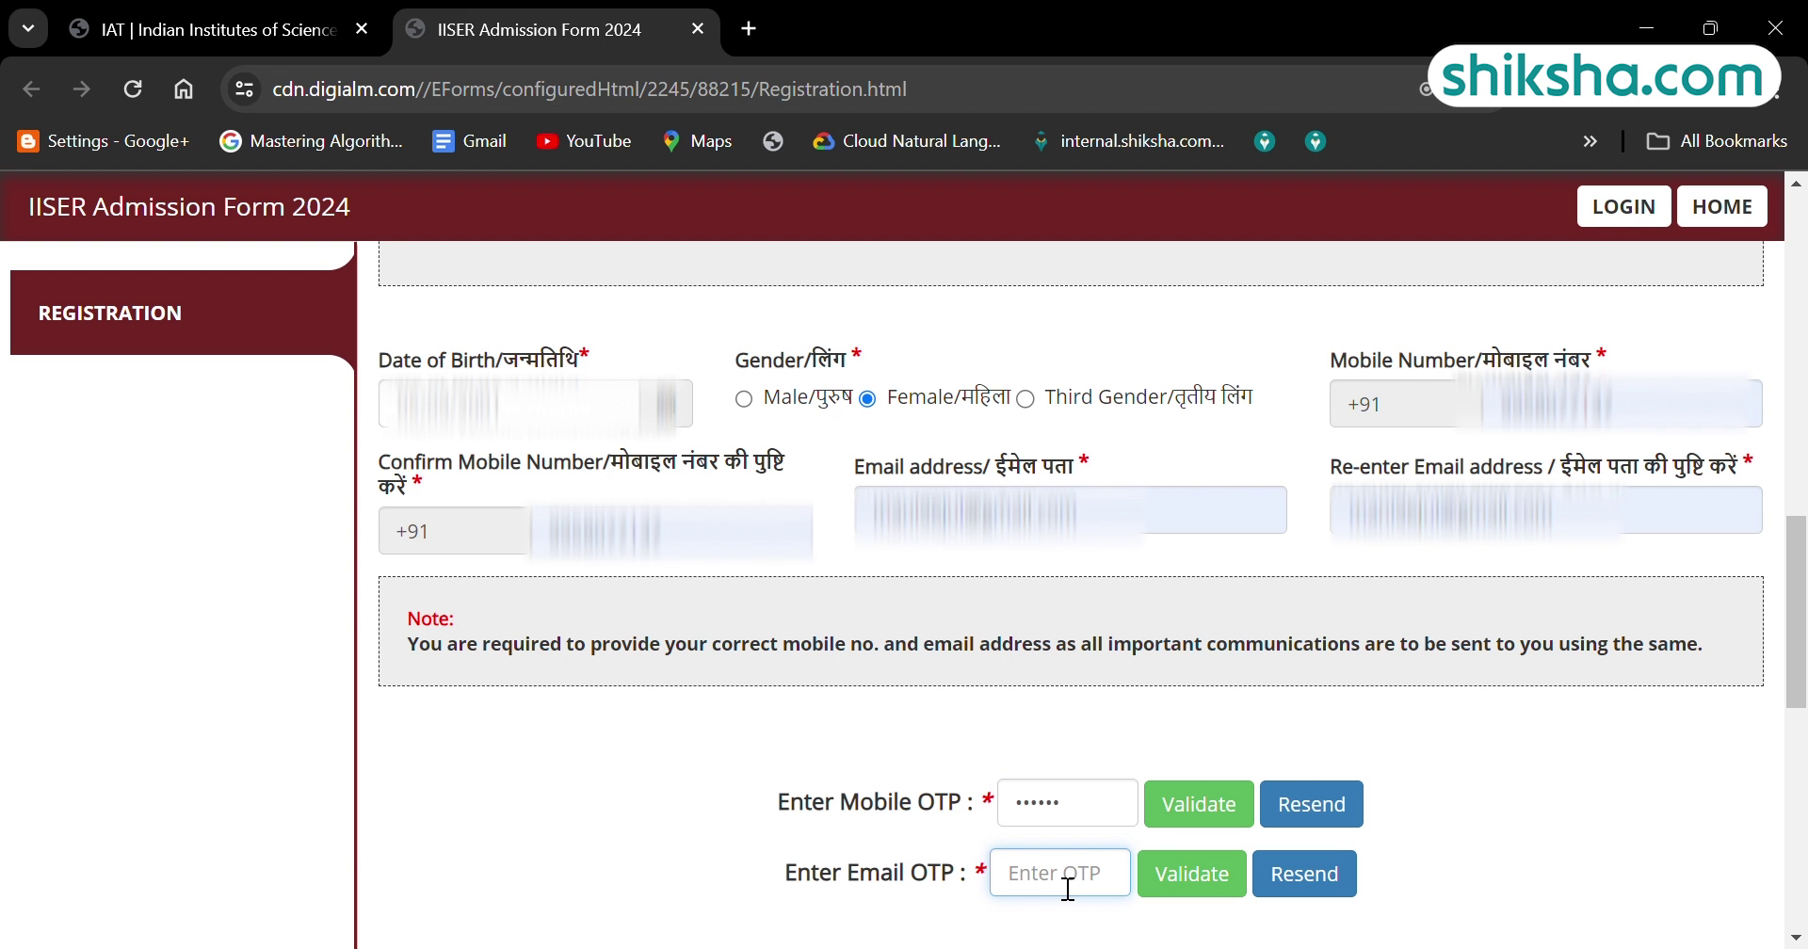
left_click(1198, 804)
left_click(1146, 267)
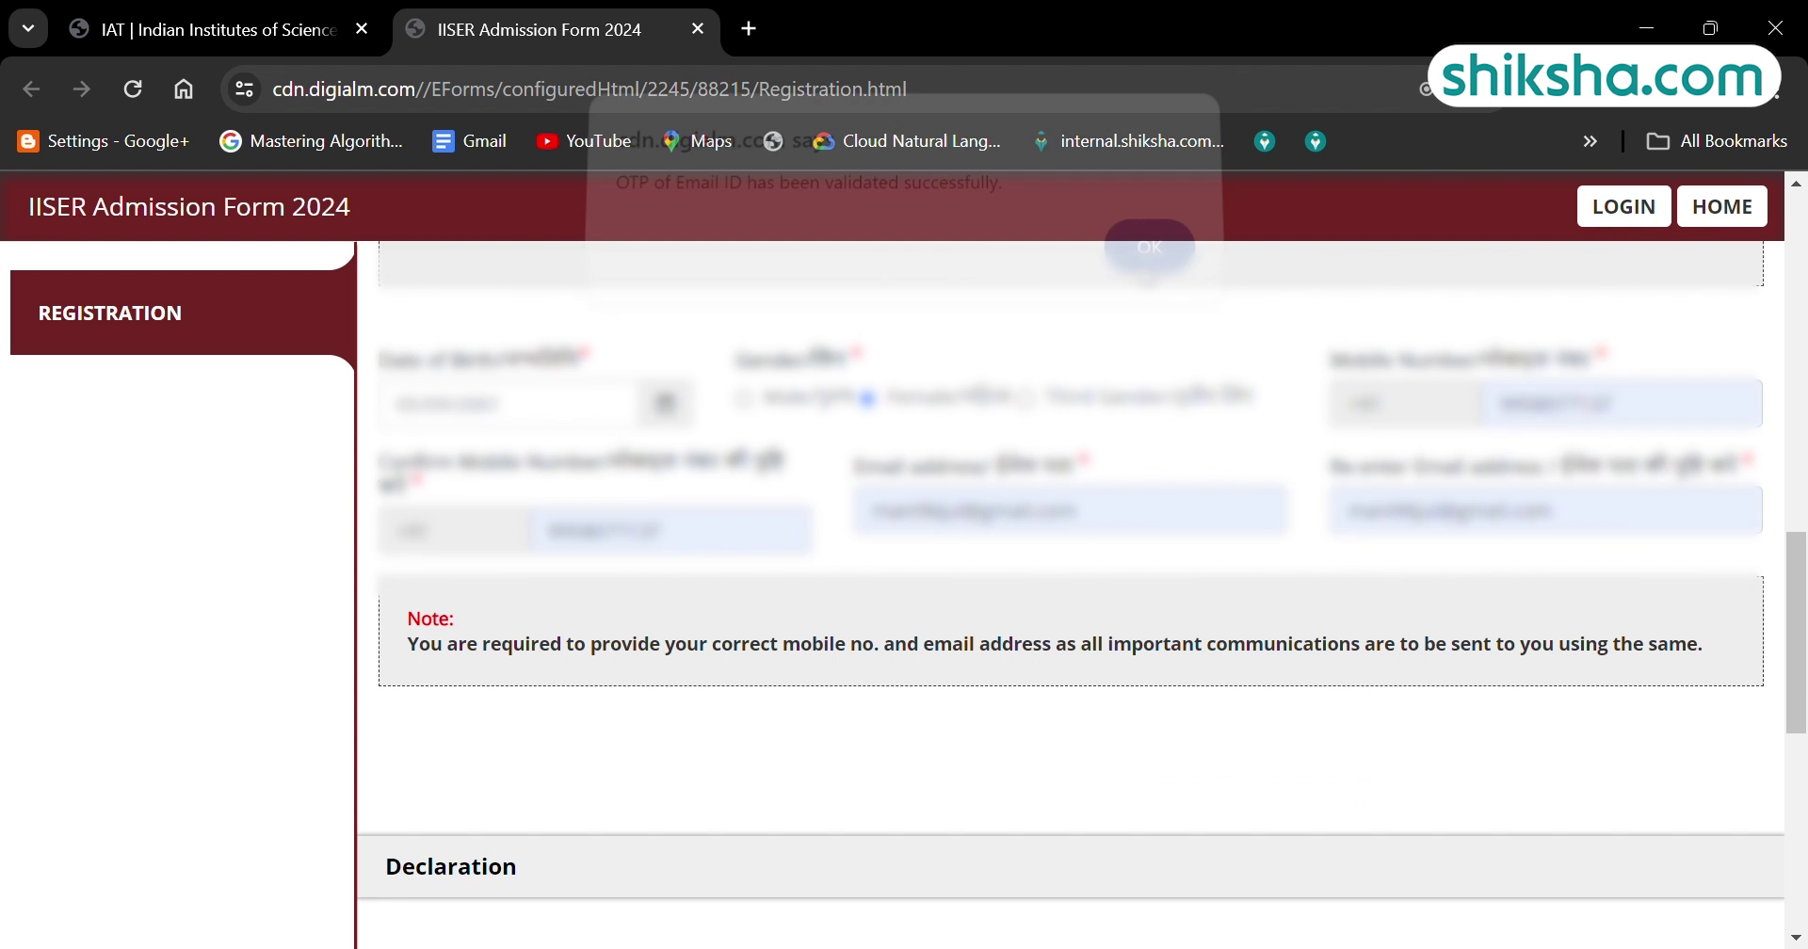
Agree to the declaration, enter captcha '6ja' and reverify the registration details.
scroll(1069, 659, "down", 5)
left_click(410, 794)
scroll(1289, 844, "down", 2)
left_click(1099, 770)
type("6jaka3")
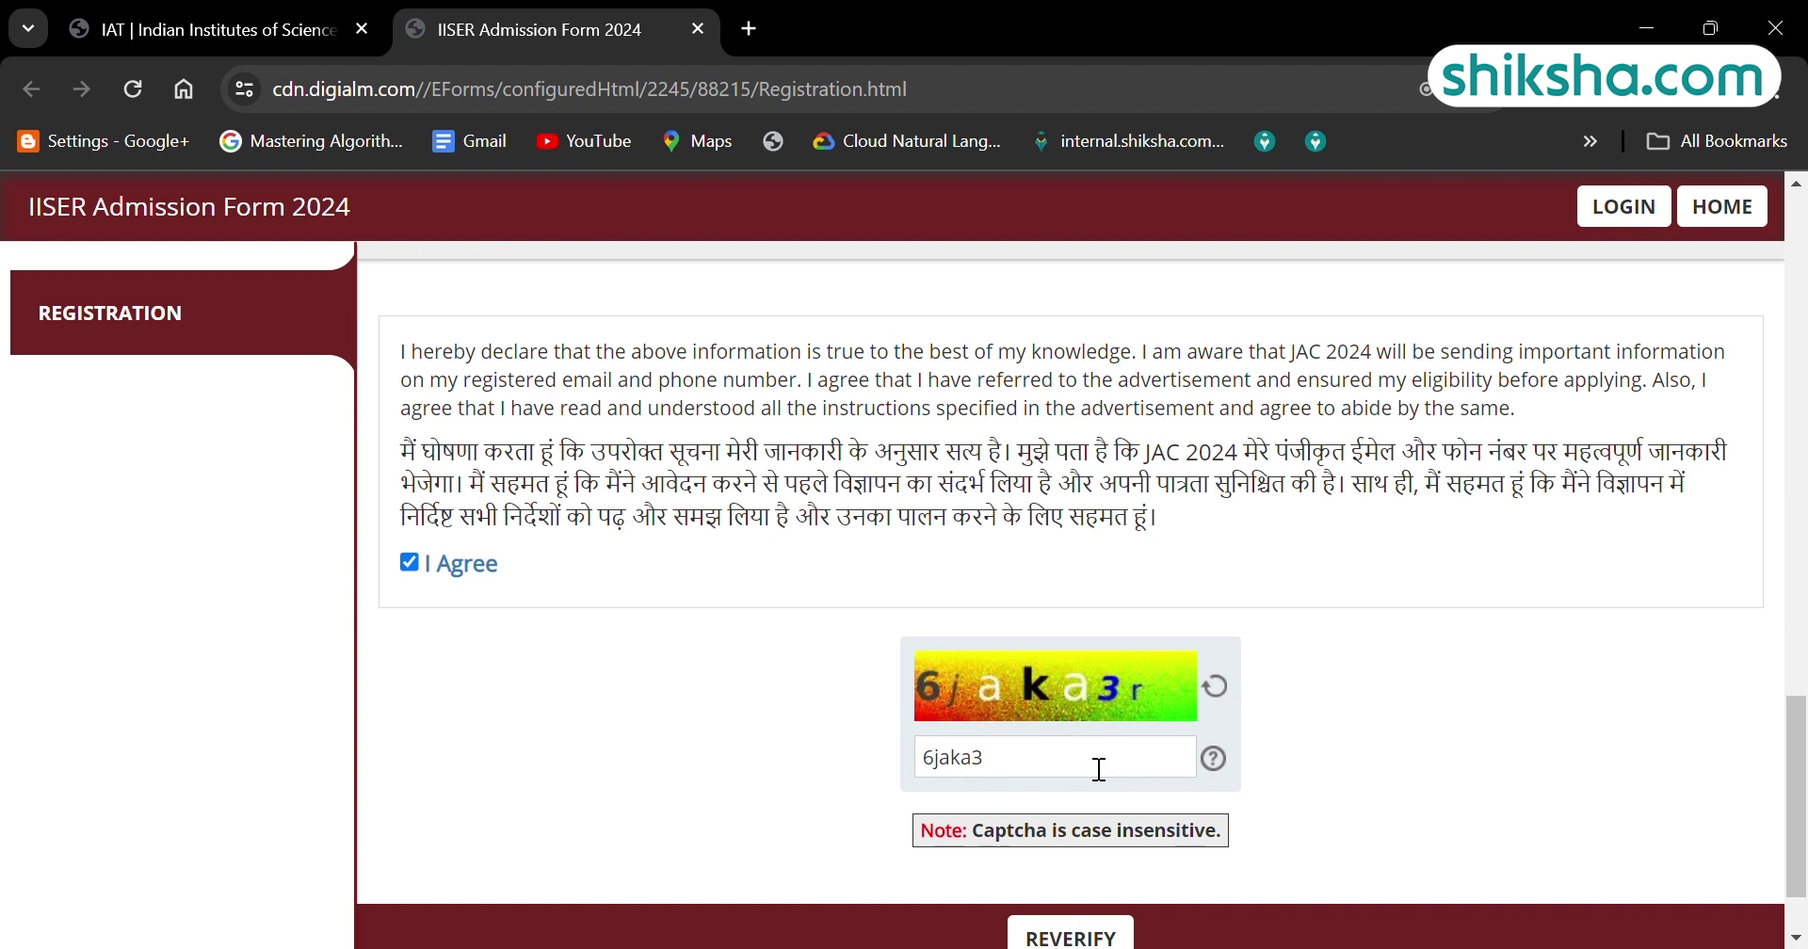
left_click(1056, 938)
Confirm name, date of birth, gender, mobile and e-mail, then submit the registration.
scroll(1064, 754, "down", 5)
left_click(1532, 540)
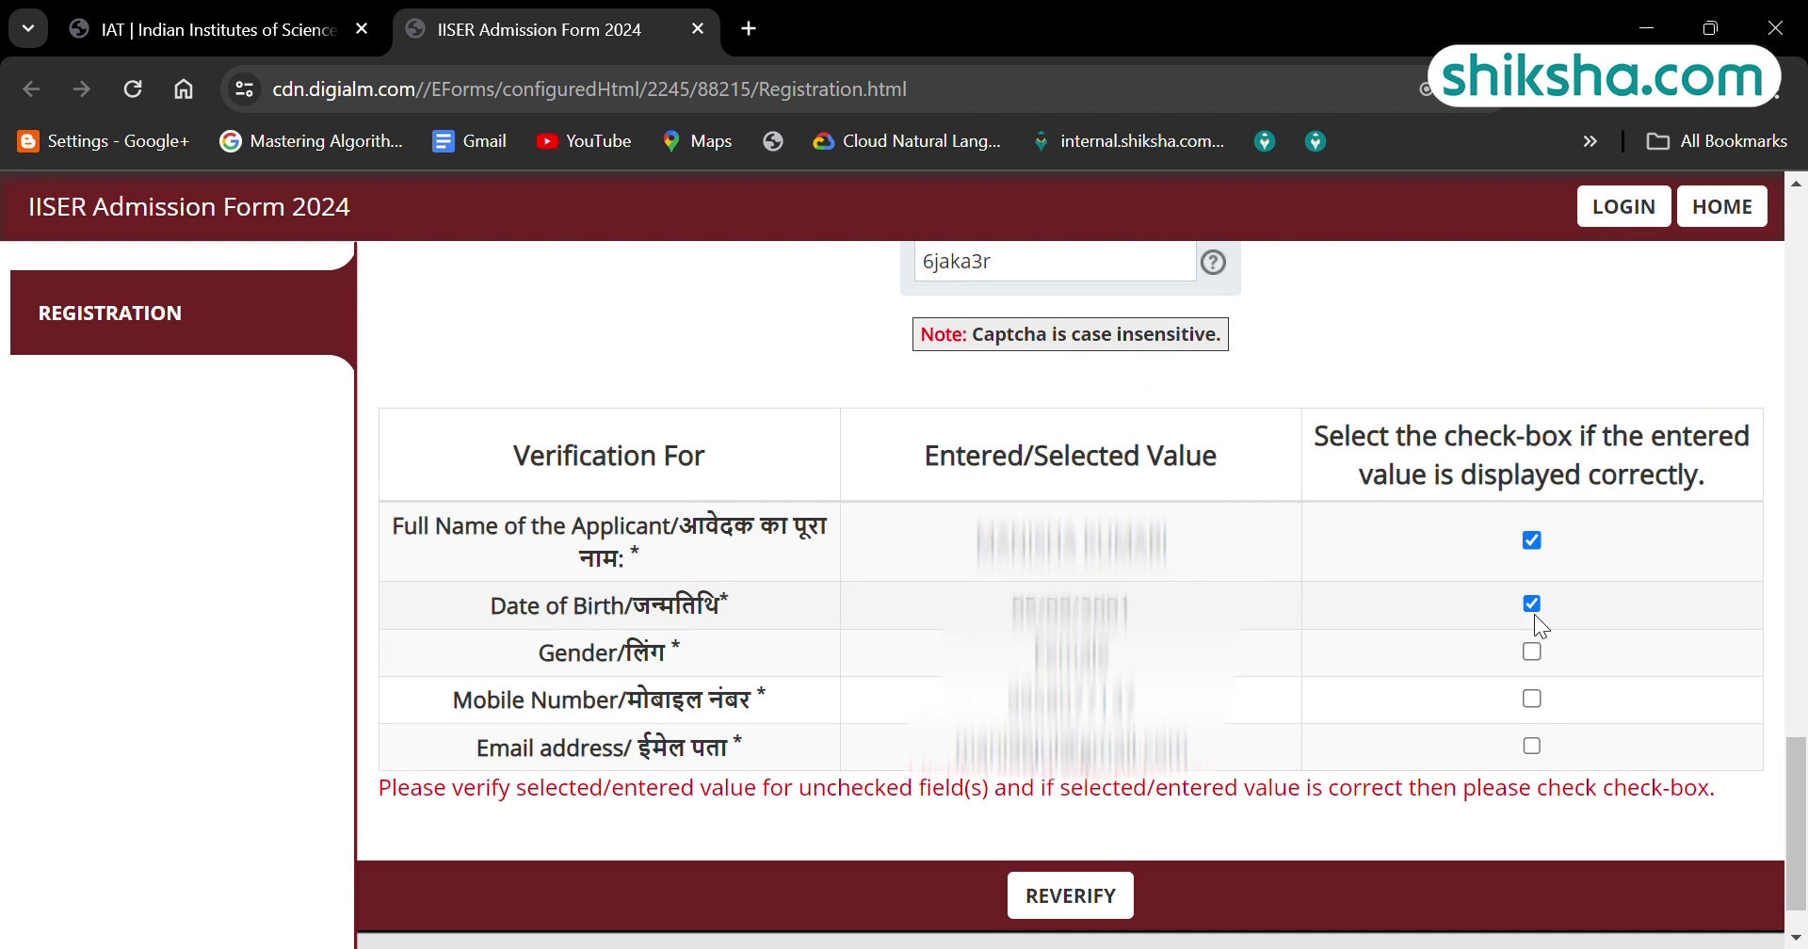
left_click(1532, 603)
left_click(1532, 651)
left_click(1532, 698)
left_click(1533, 745)
left_click(1071, 863)
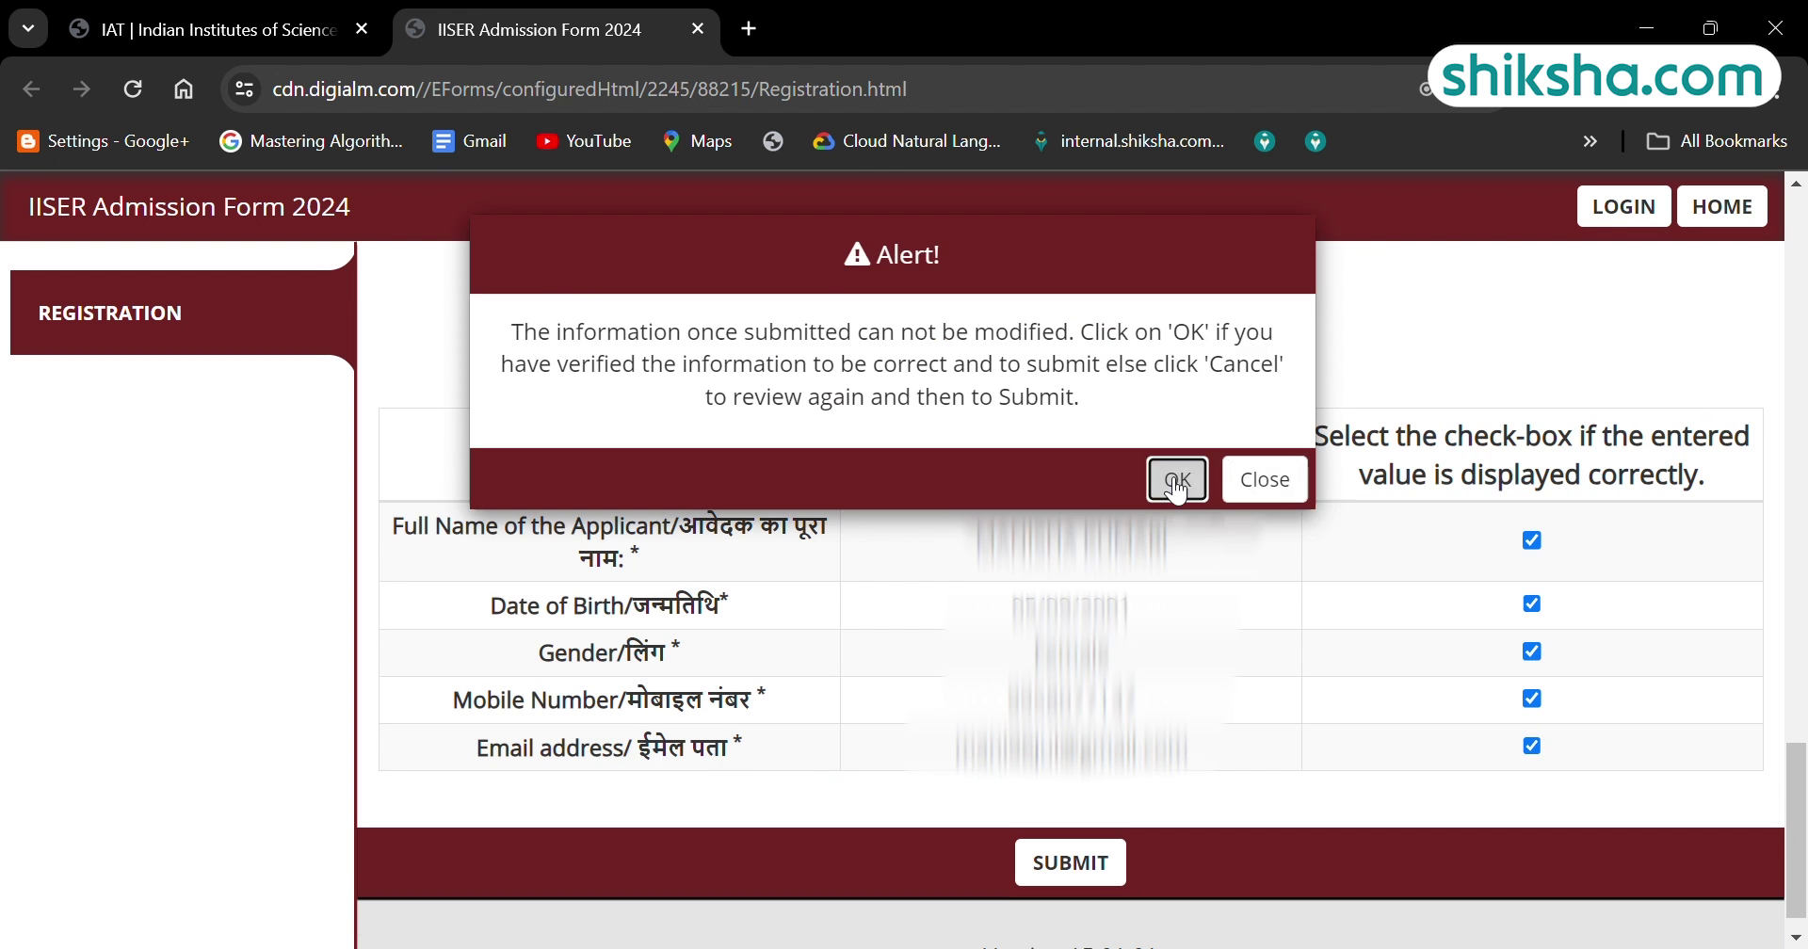
left_click(1176, 479)
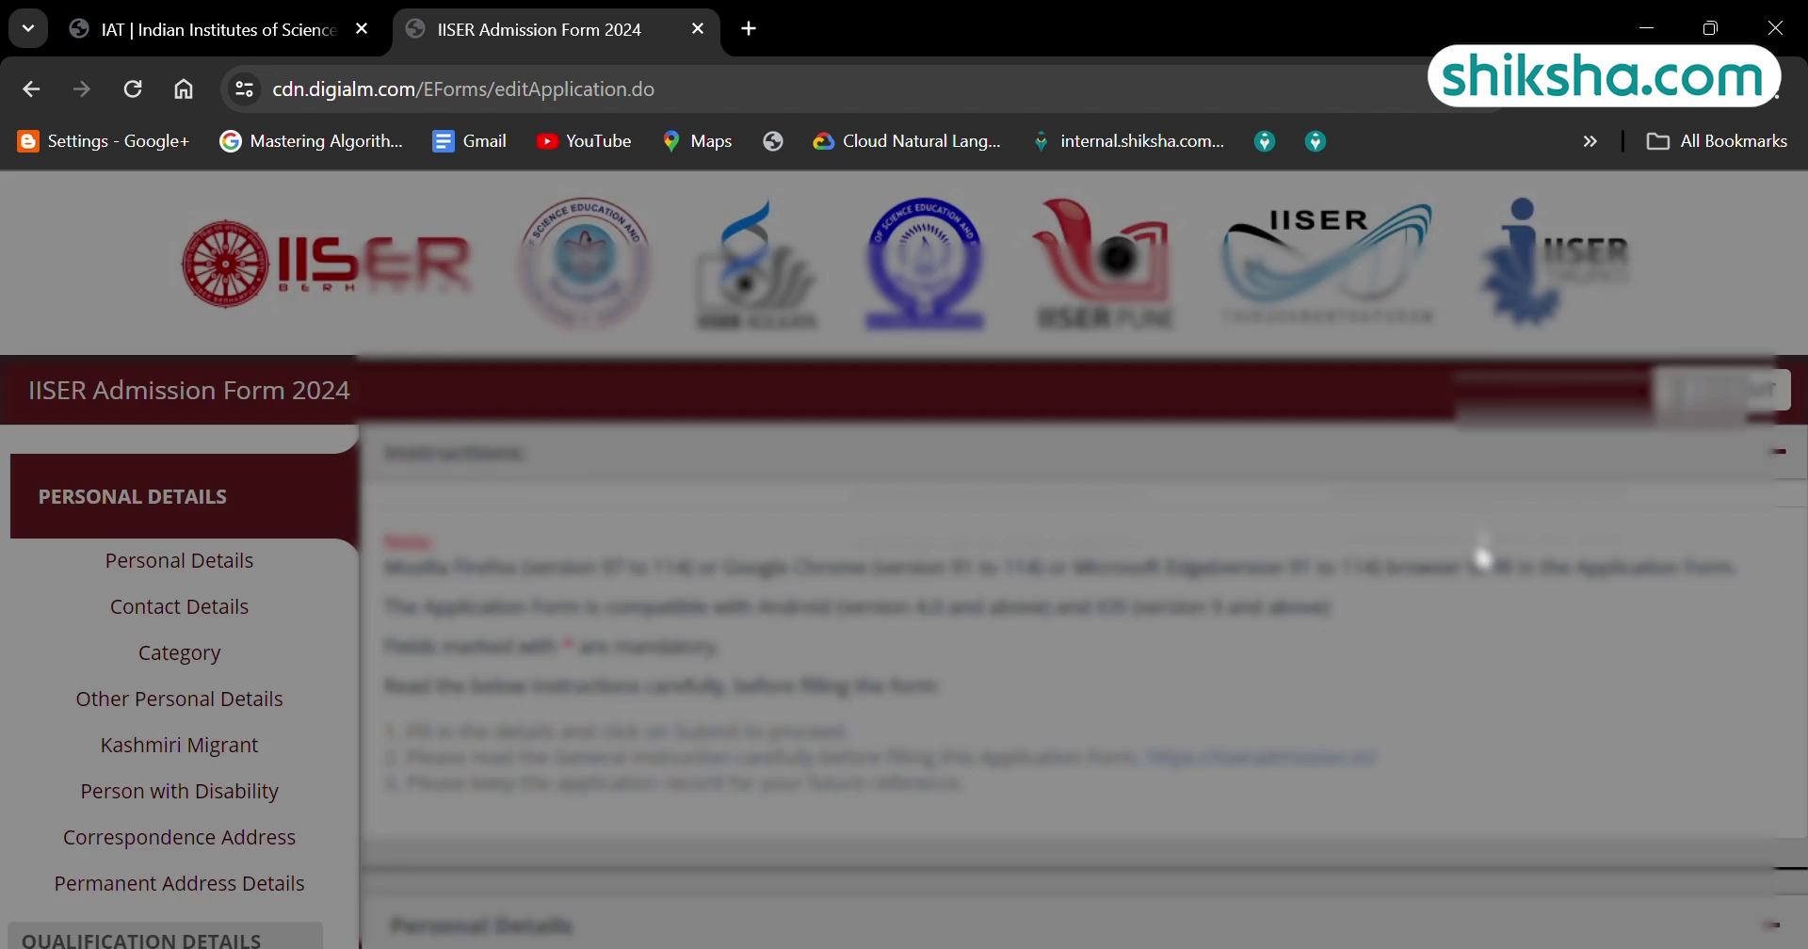
Set the category to General and citizenship to Indian Citizen.
left_click_drag(1797, 282, 1800, 357)
scroll(1211, 585, "down", 10)
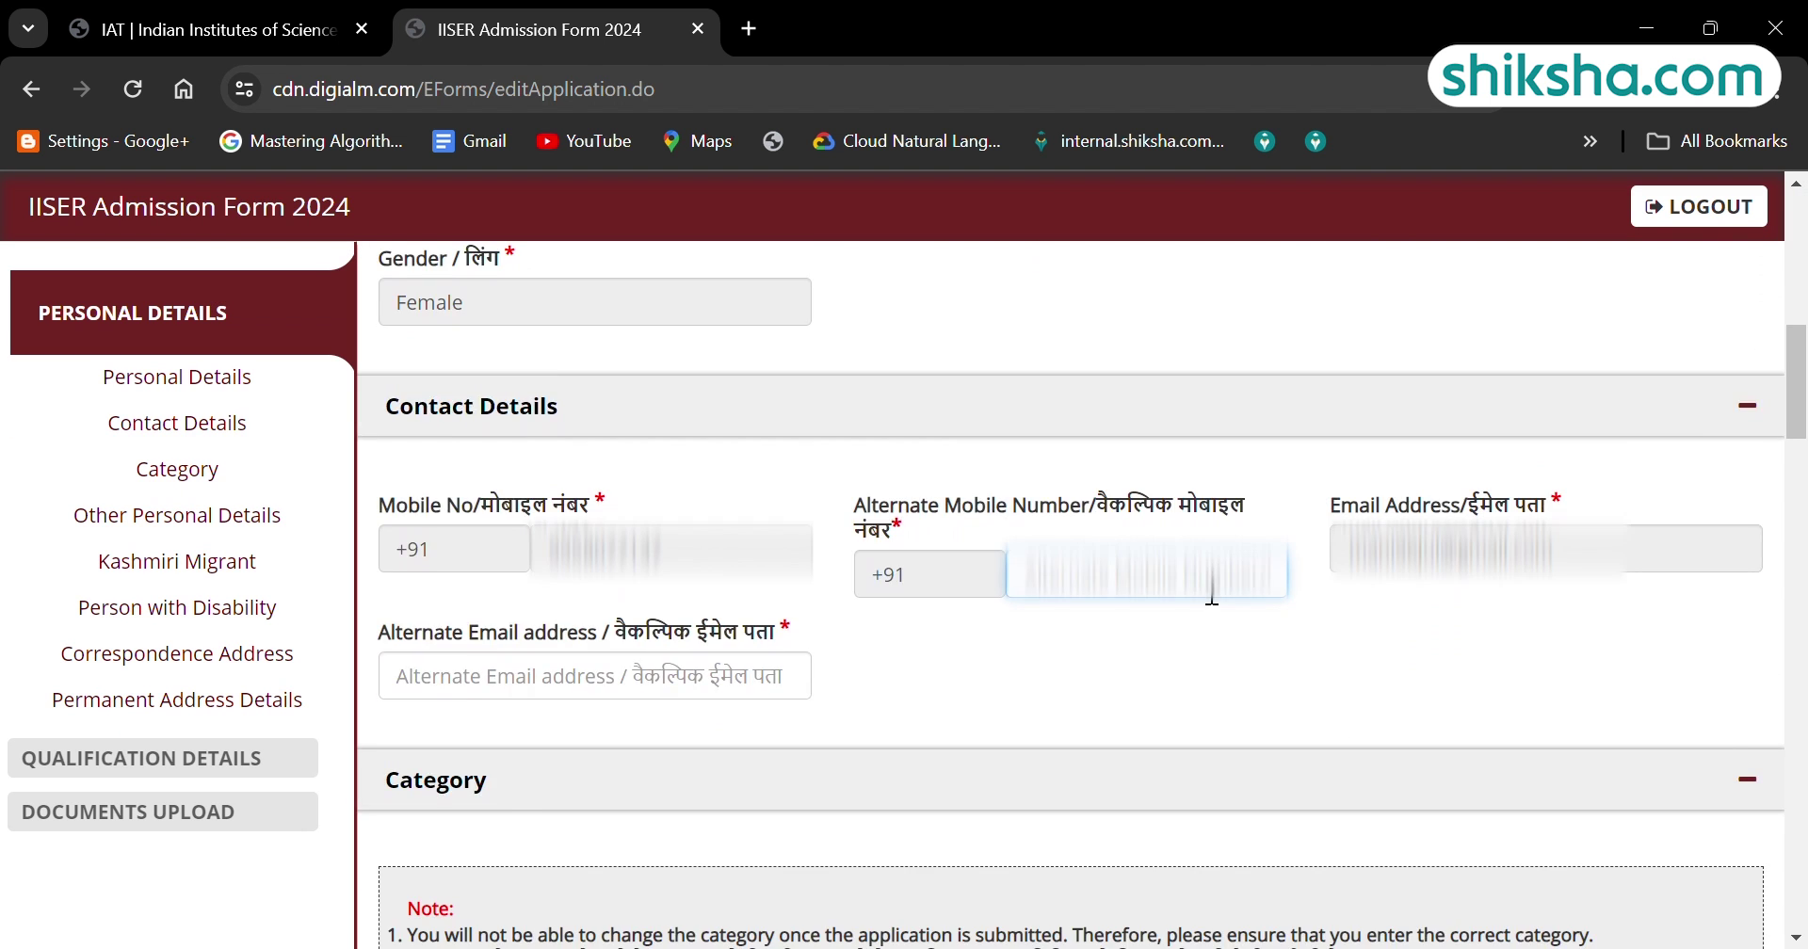
left_click(763, 713)
left_click(763, 478)
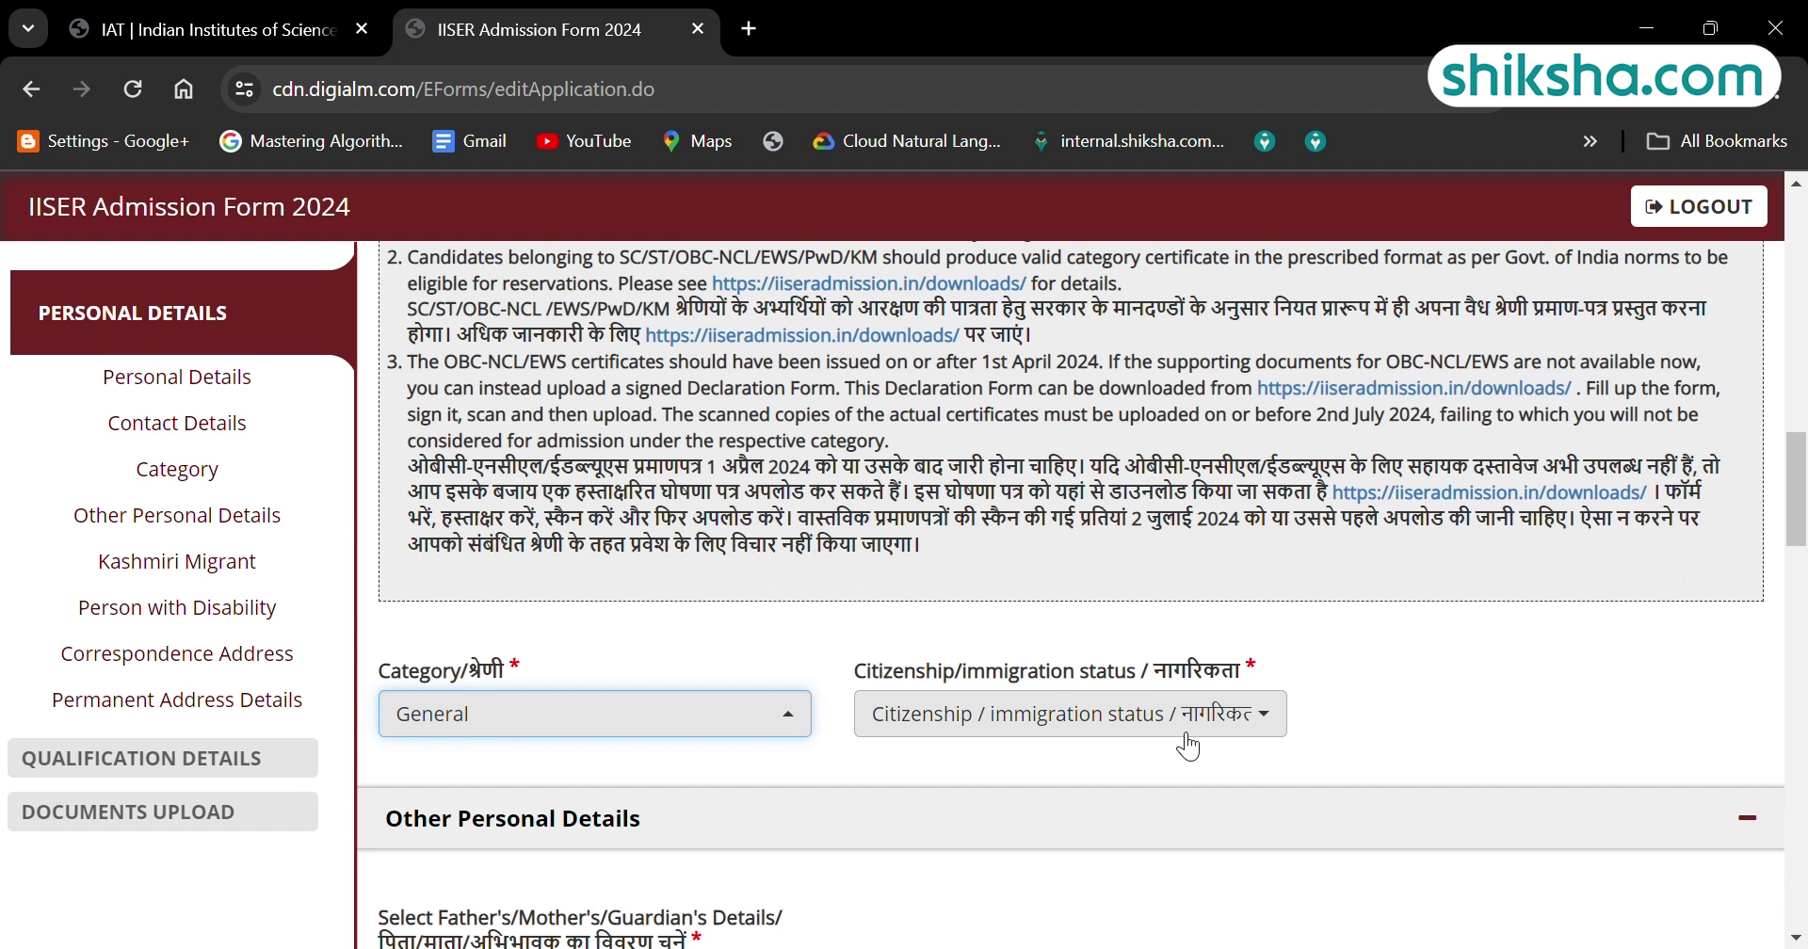
left_click(1070, 714)
left_click(1138, 614)
Give the father's details and set family annual income to 1,00,000-5,00,000.
scroll(818, 478, "down", 5)
left_click(796, 456)
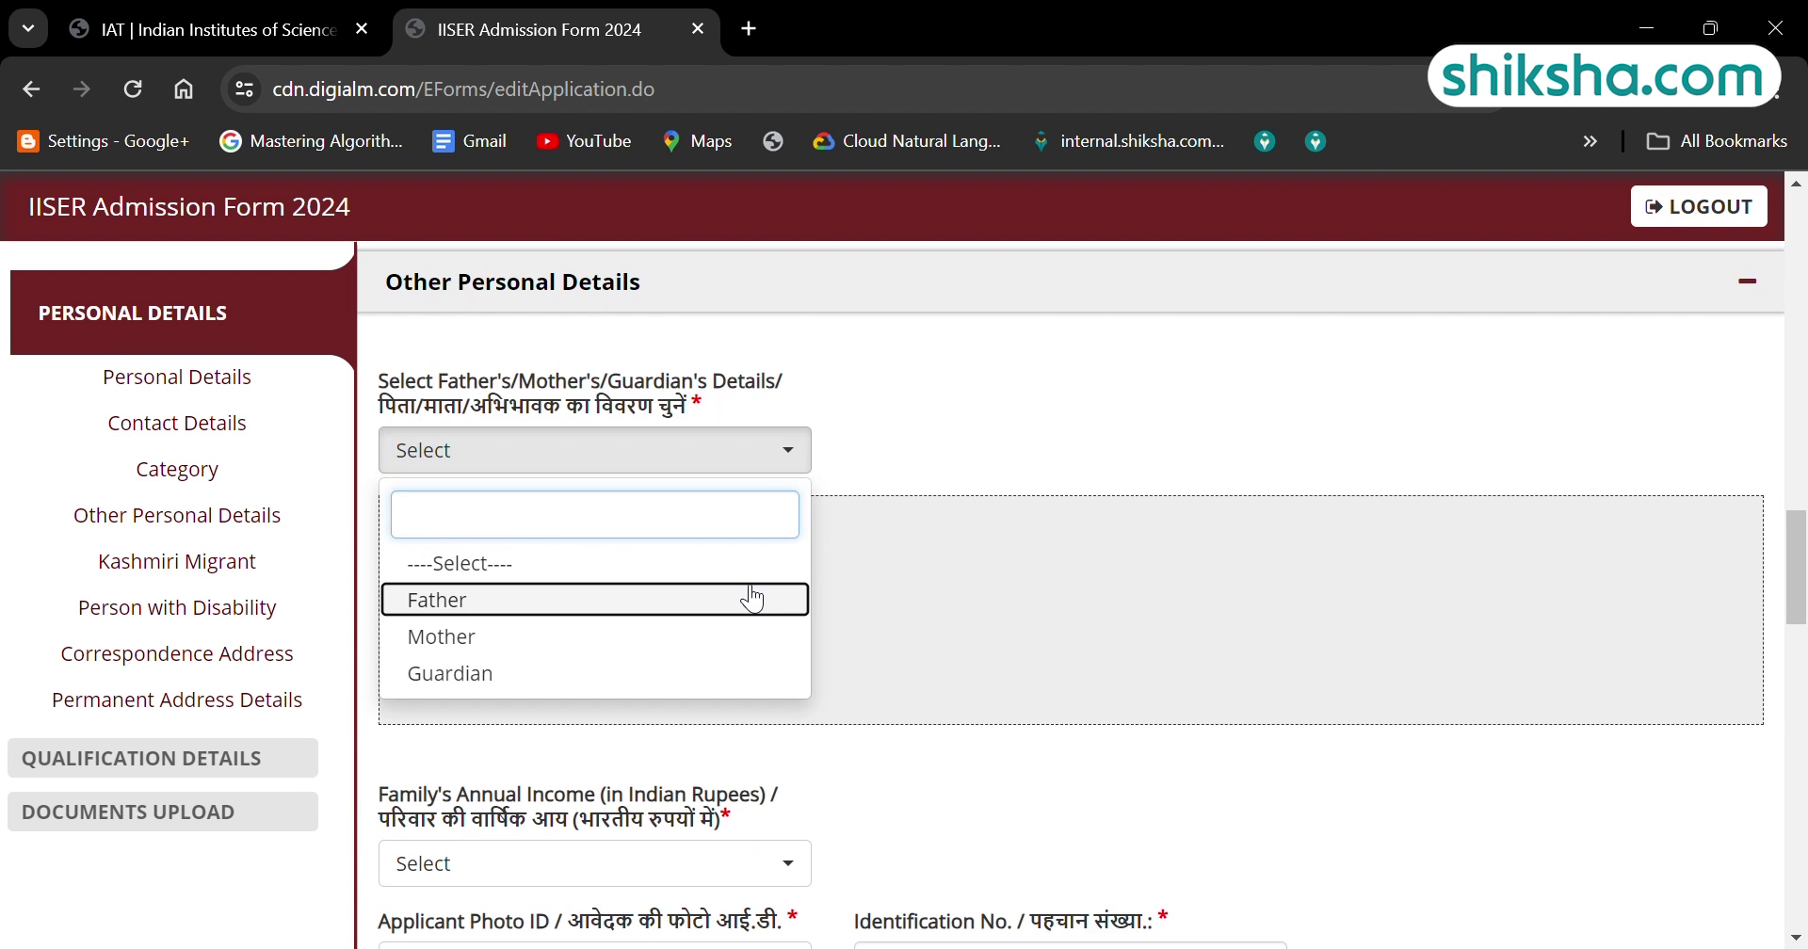
left_click(751, 593)
left_click(593, 553)
type("A")
key("Tab")
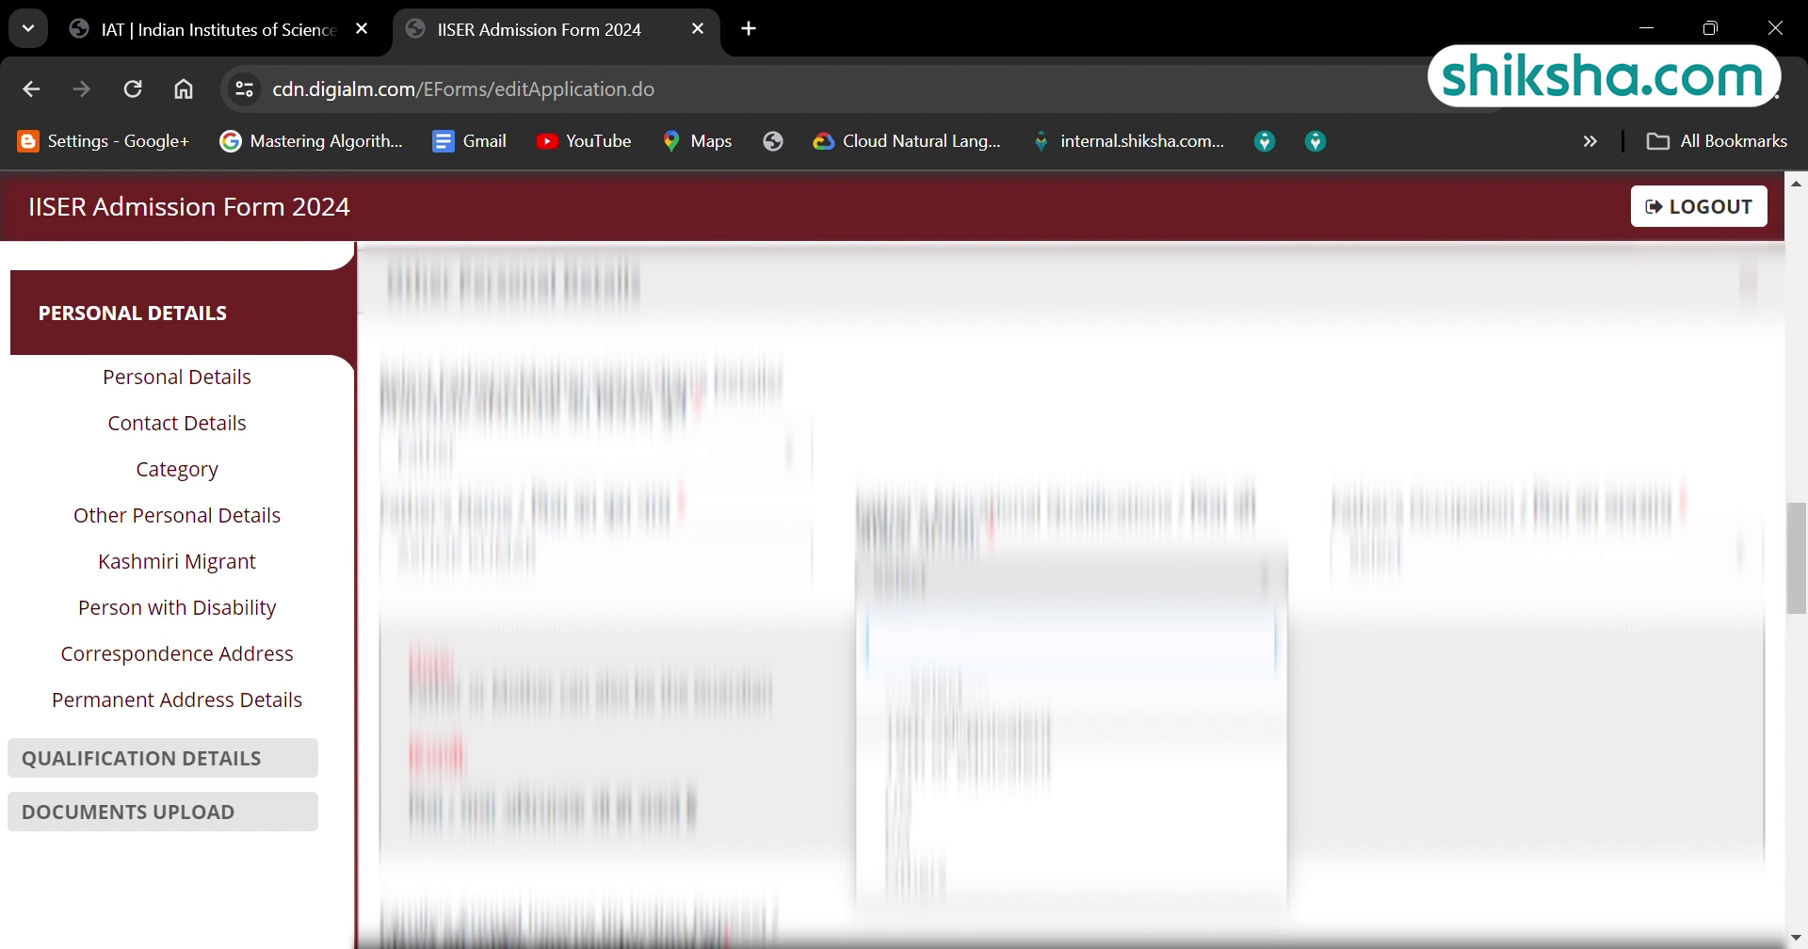
key("Tab")
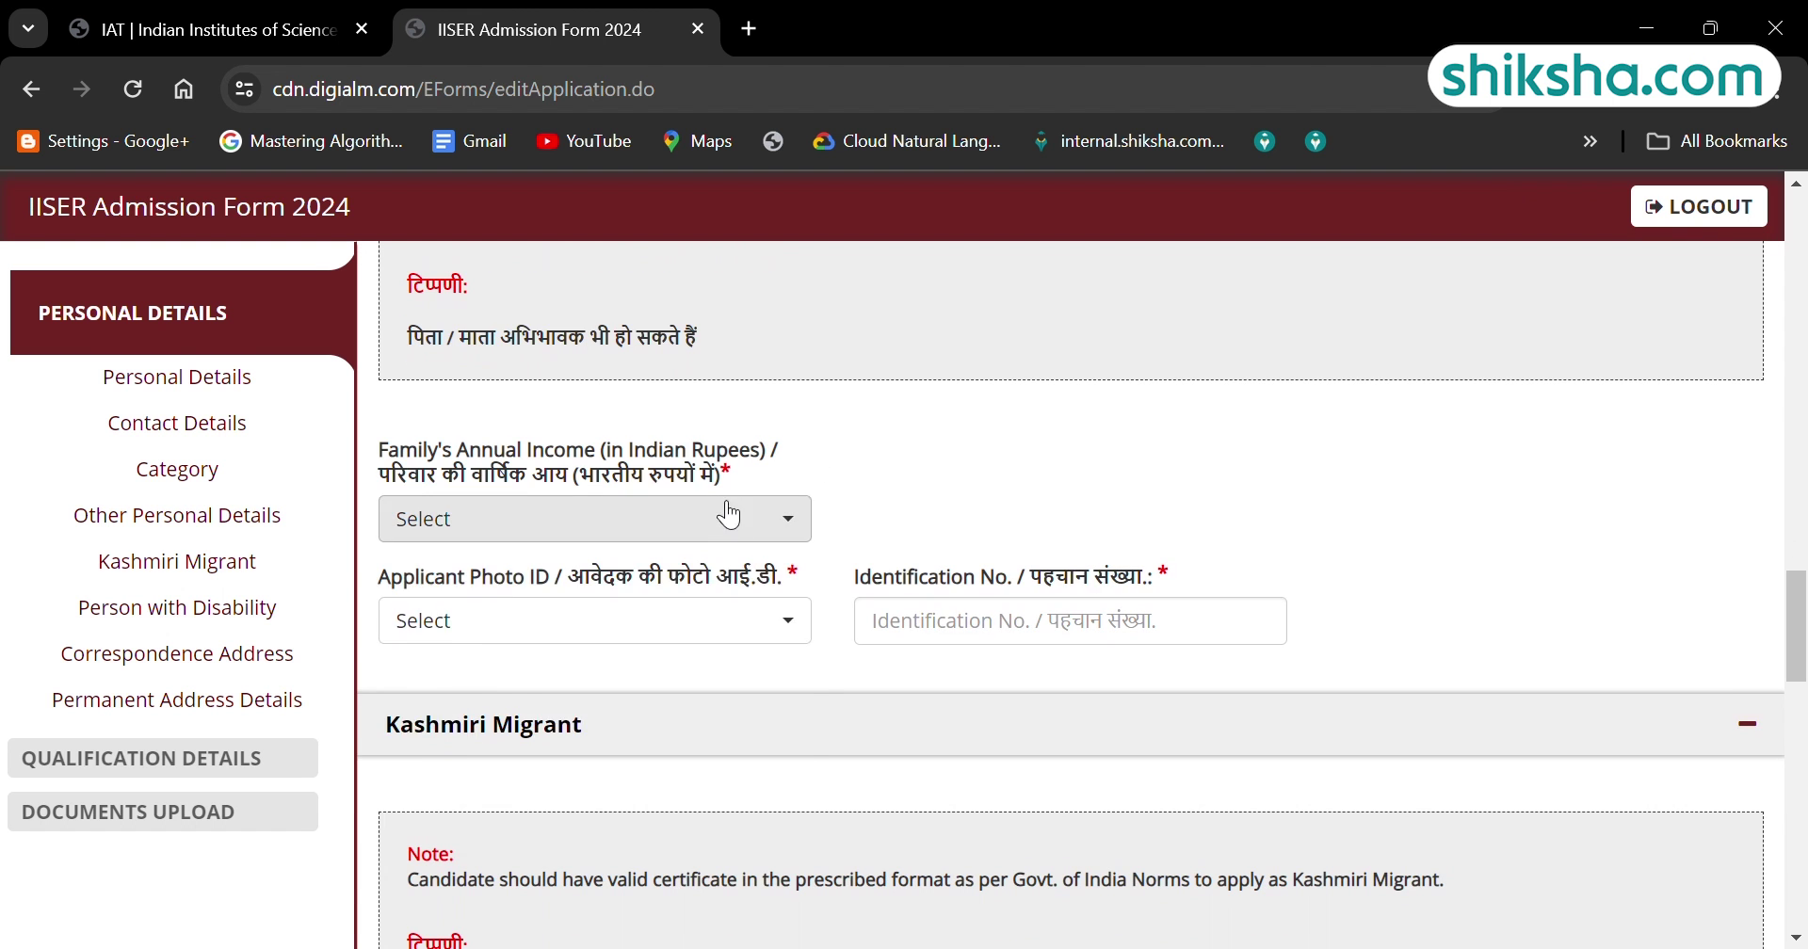
left_click(726, 516)
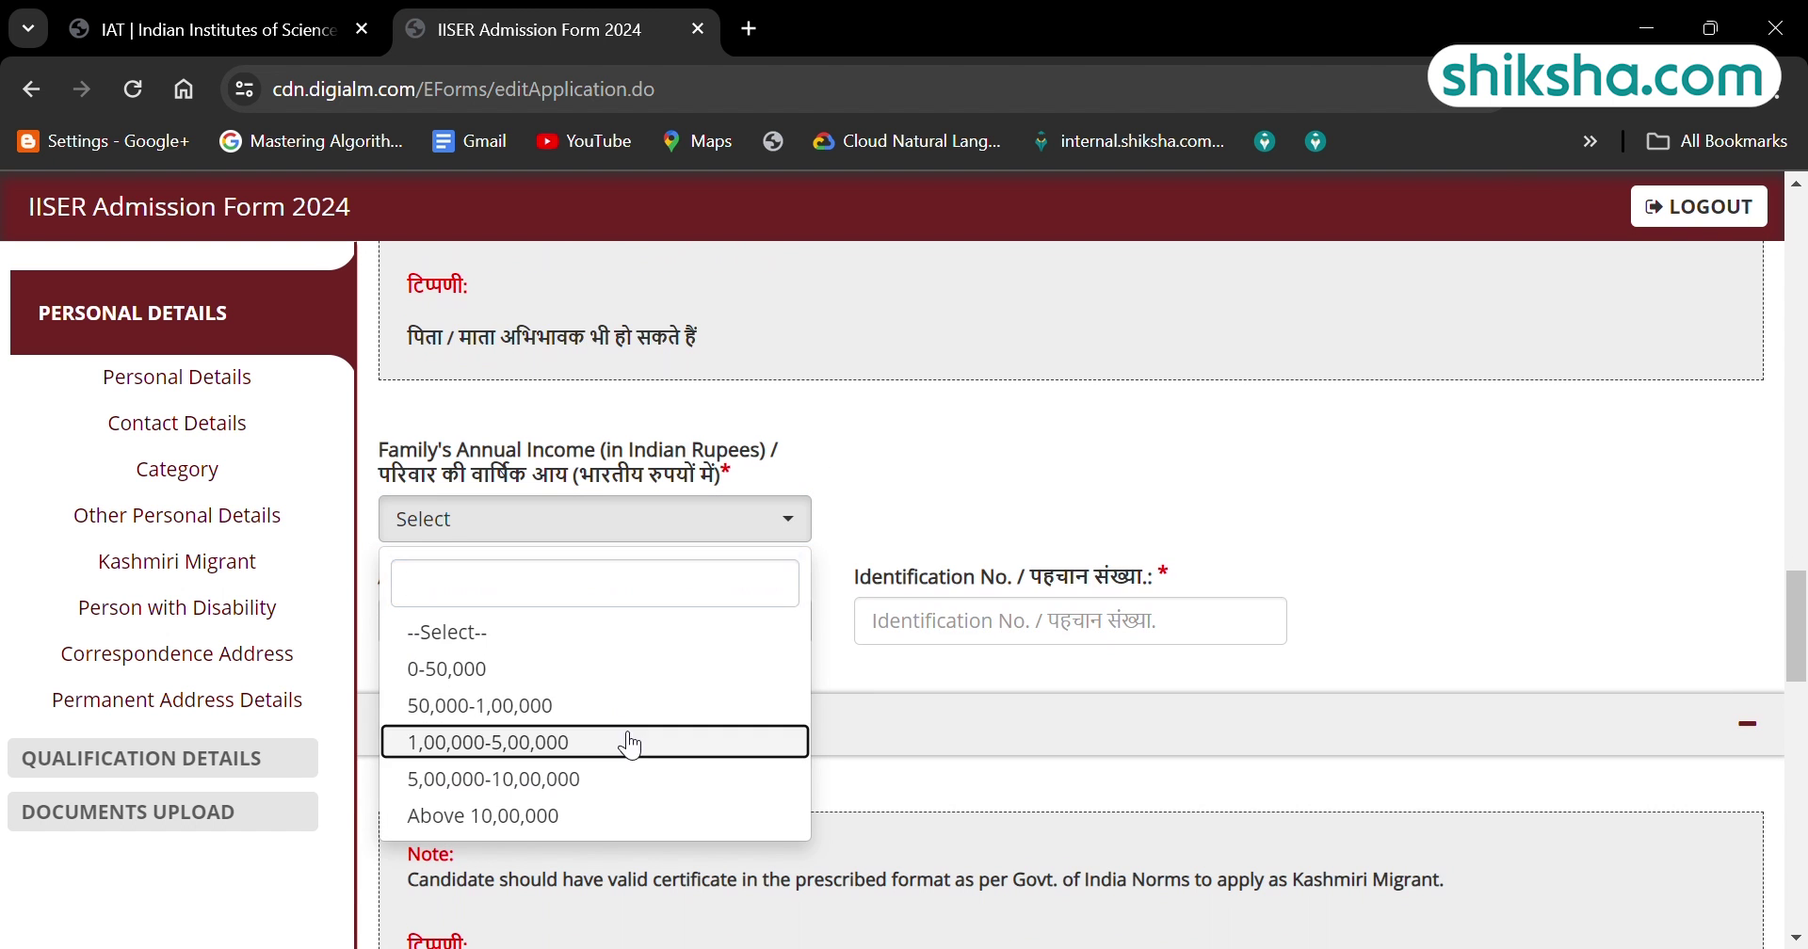
left_click(625, 742)
Choose PAN Card as the photo ID, enter its number and the address line.
left_click(789, 627)
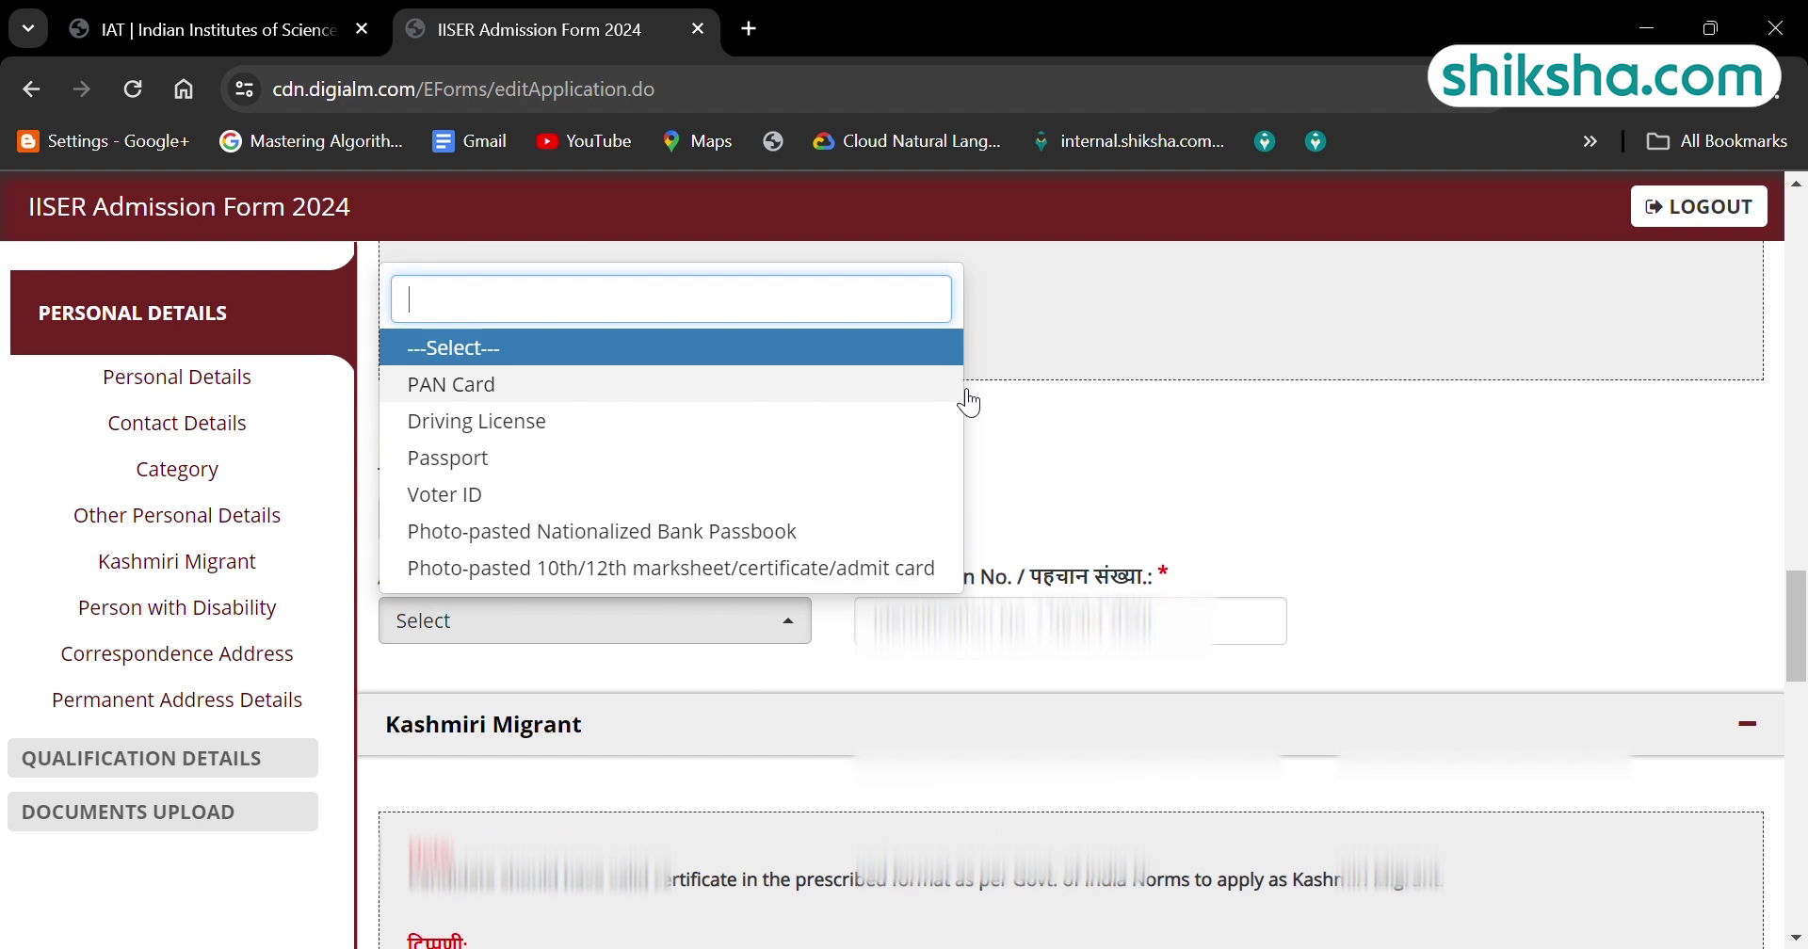
key("Down")
key("Tab")
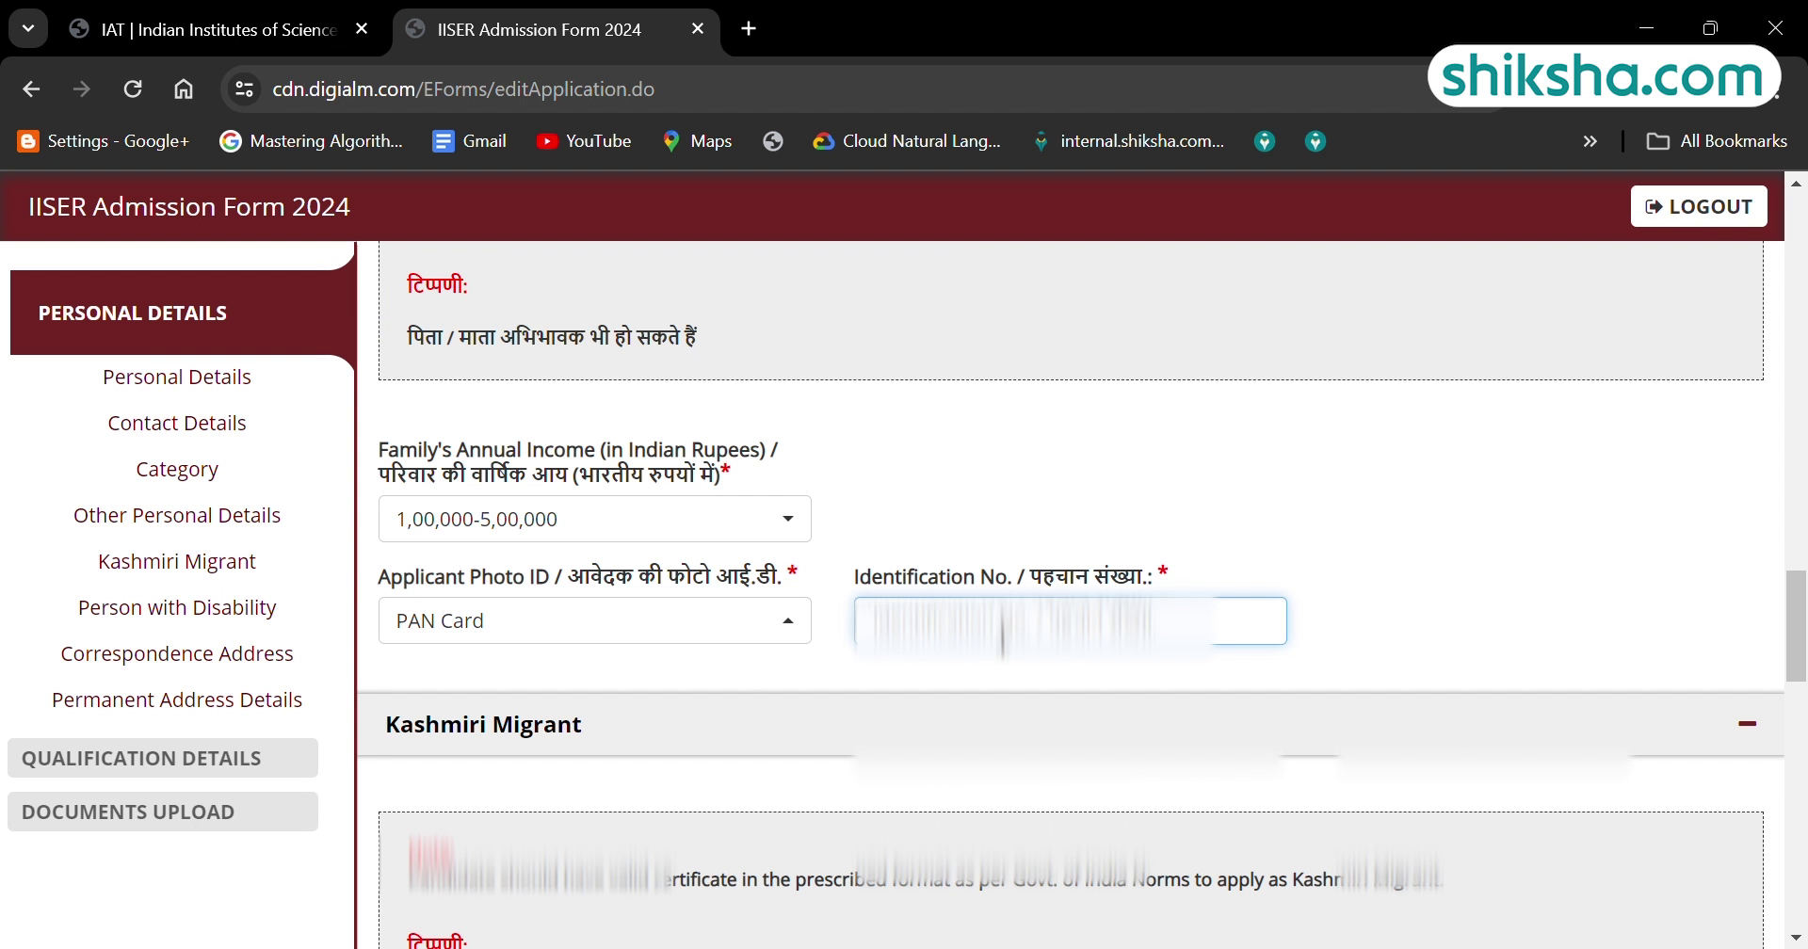
type("AB")
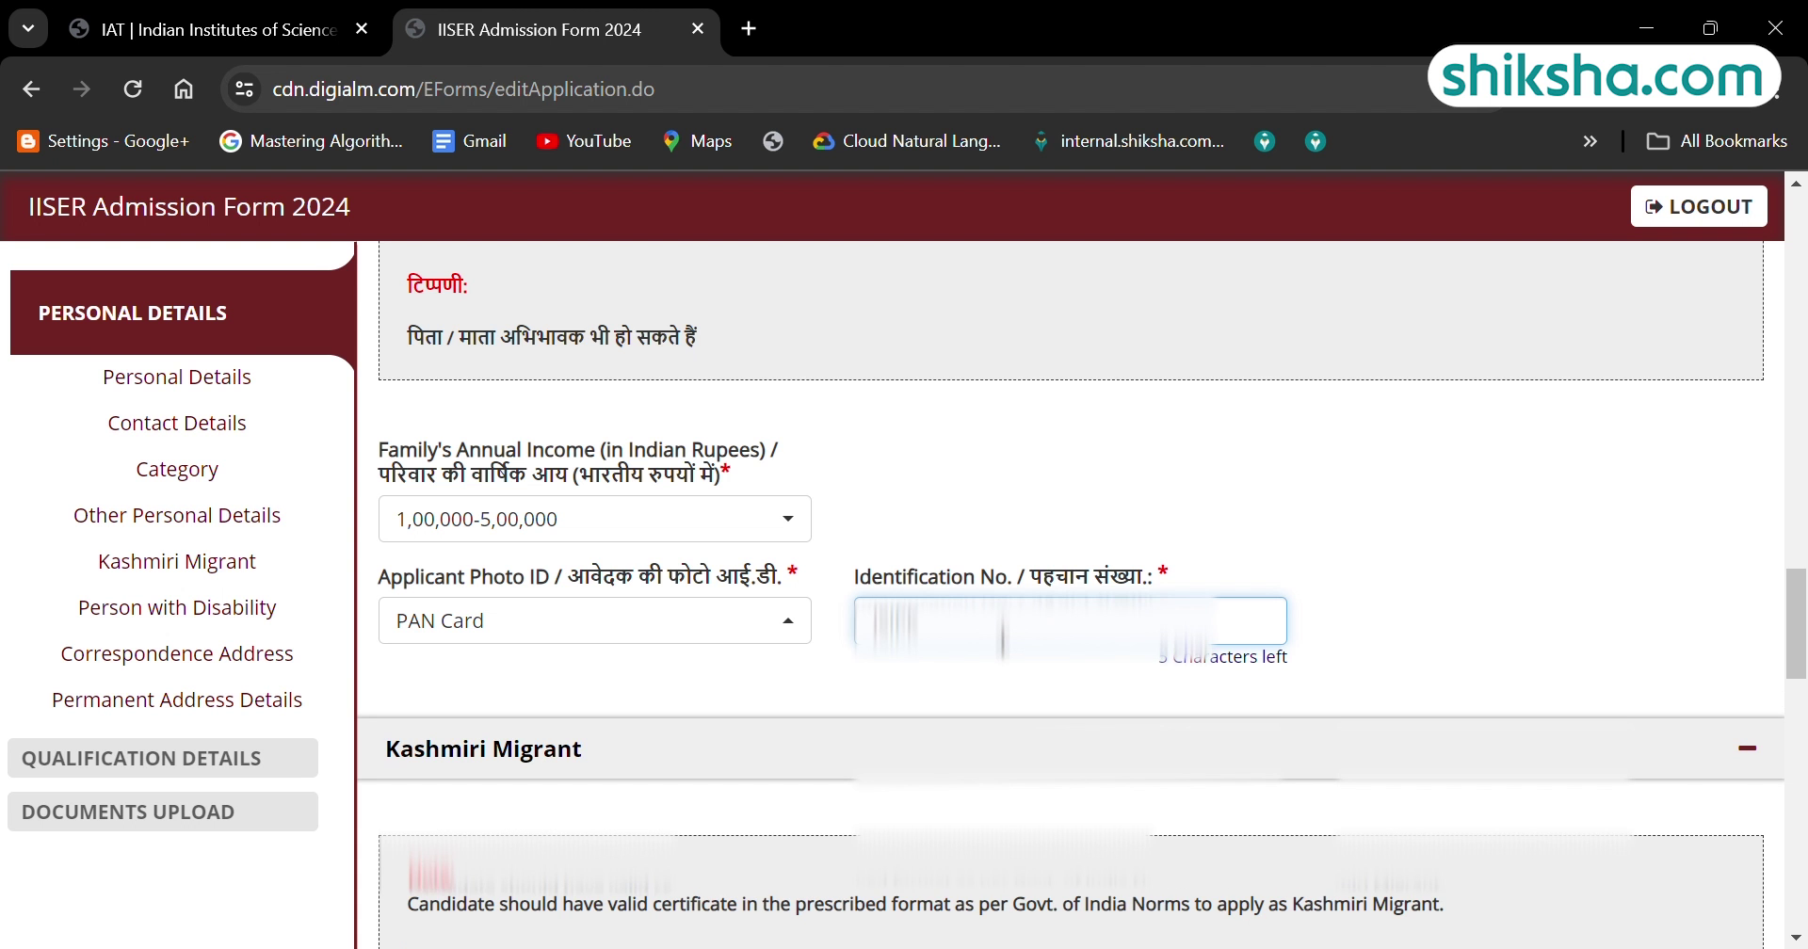
scroll(1803, 796, "down", 15)
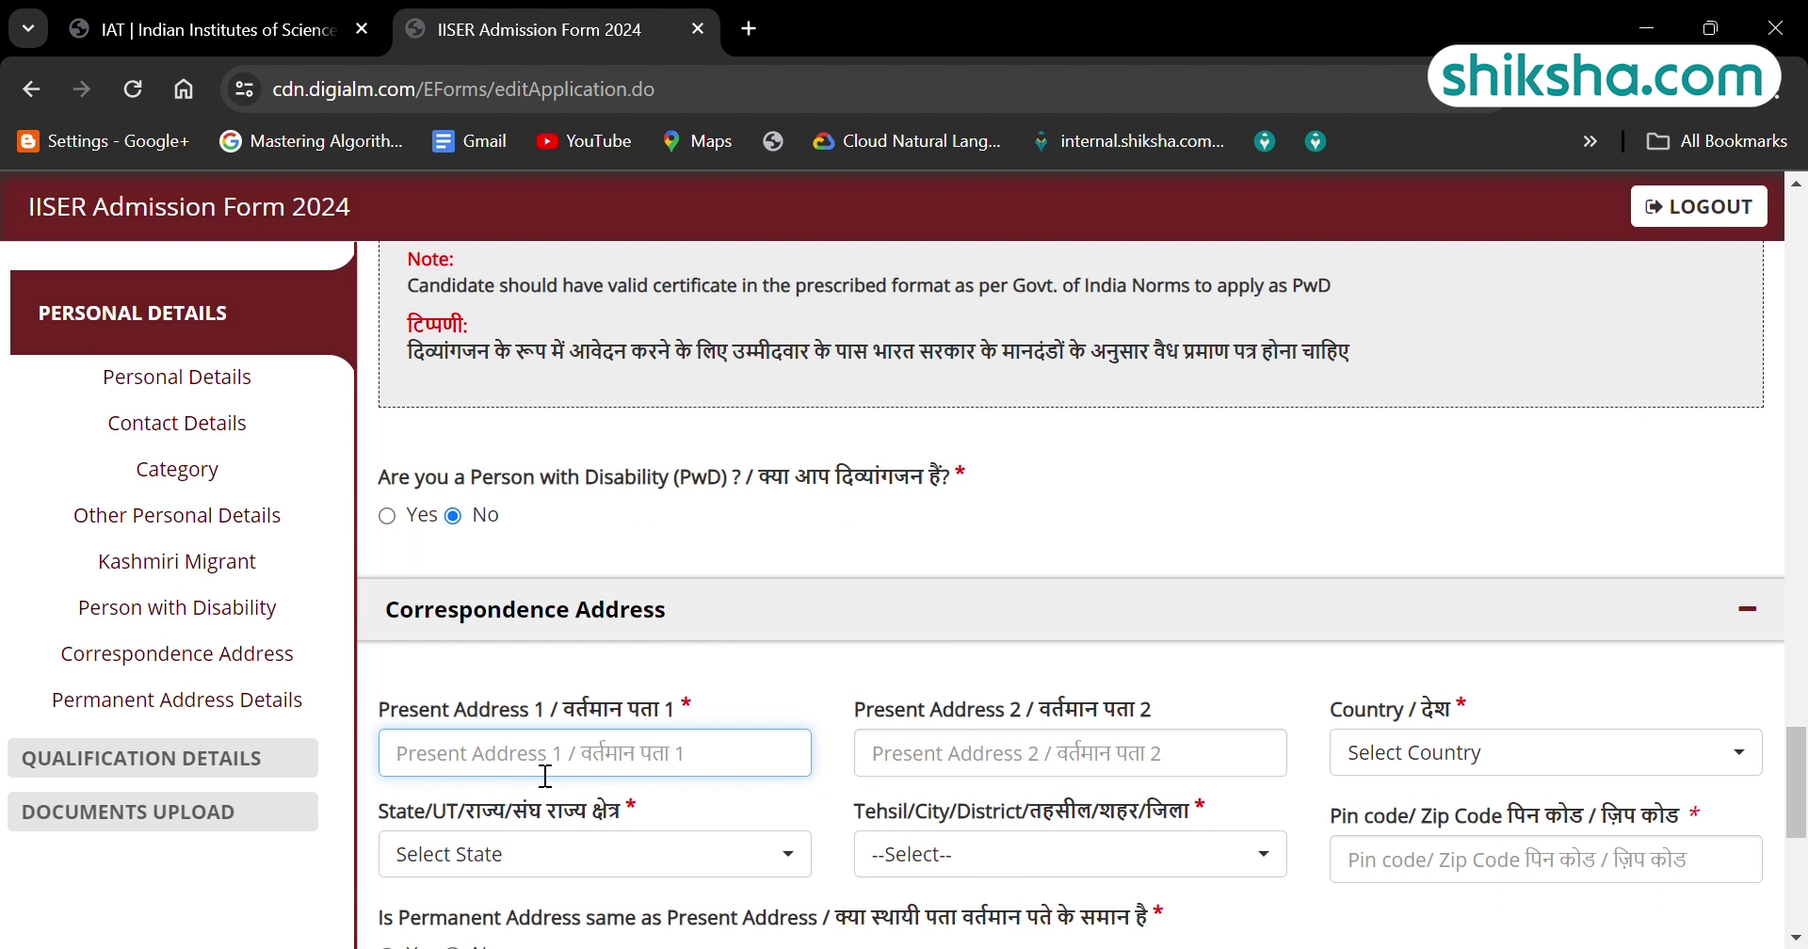
type("123")
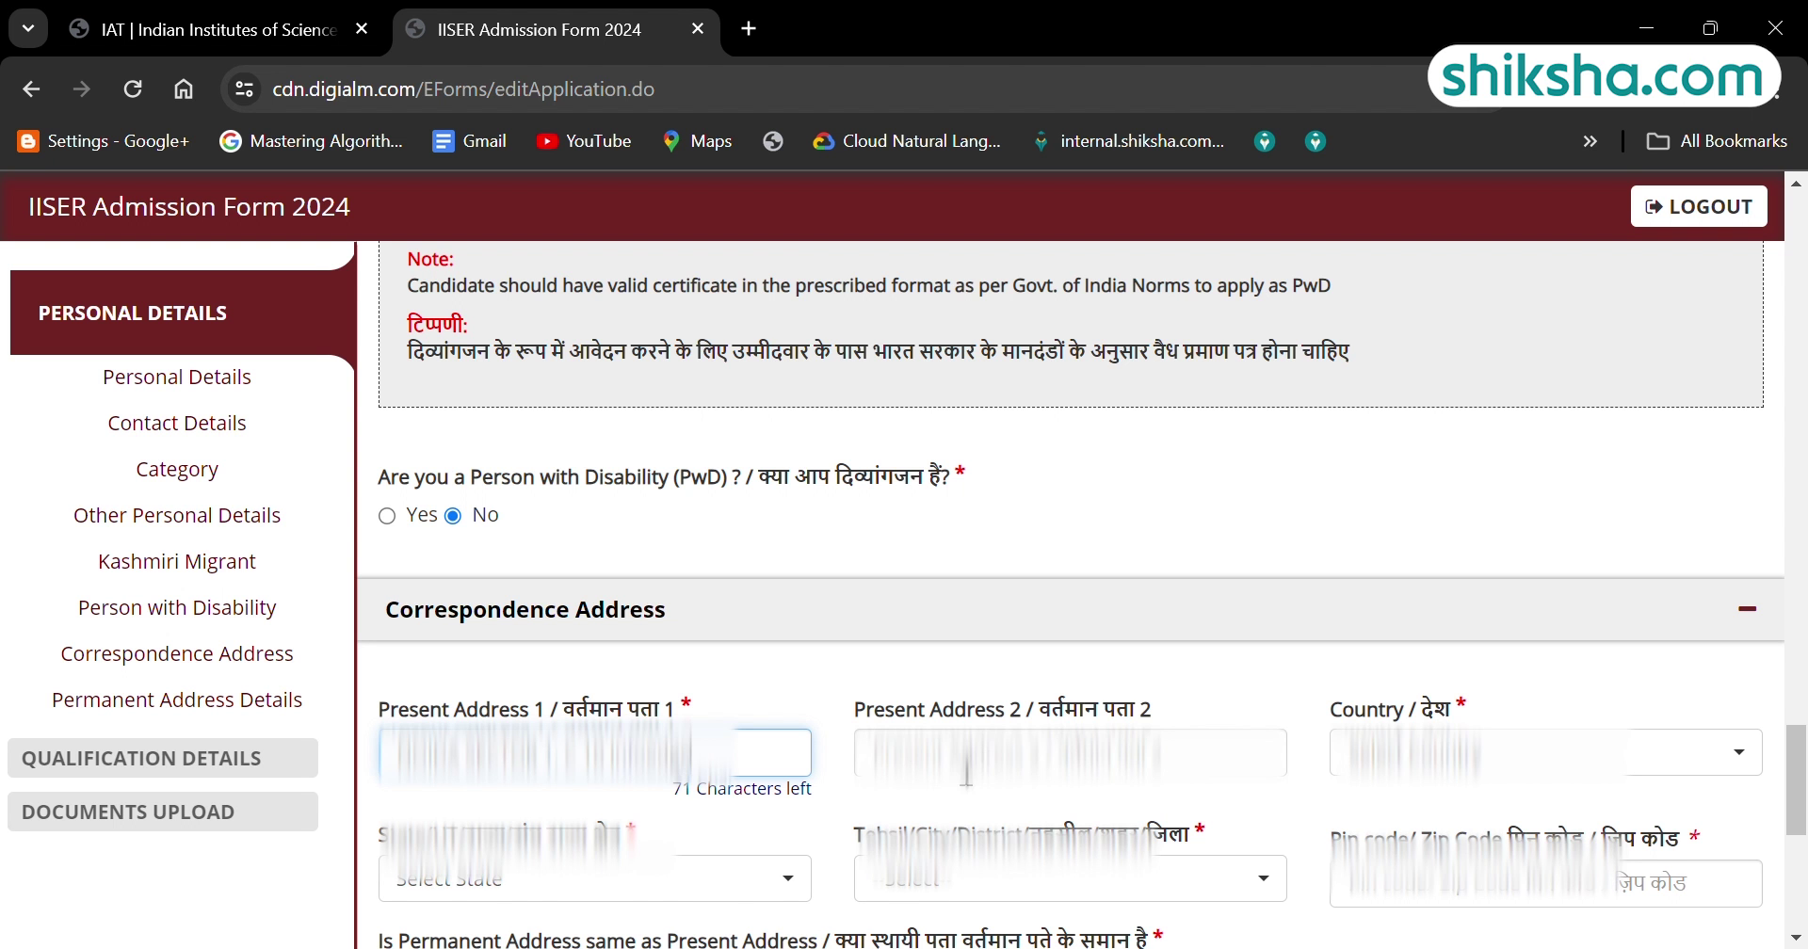
Select the correspondence address state and enter the pin code.
key("Tab")
key("Tab")
key("Tab")
type("UA")
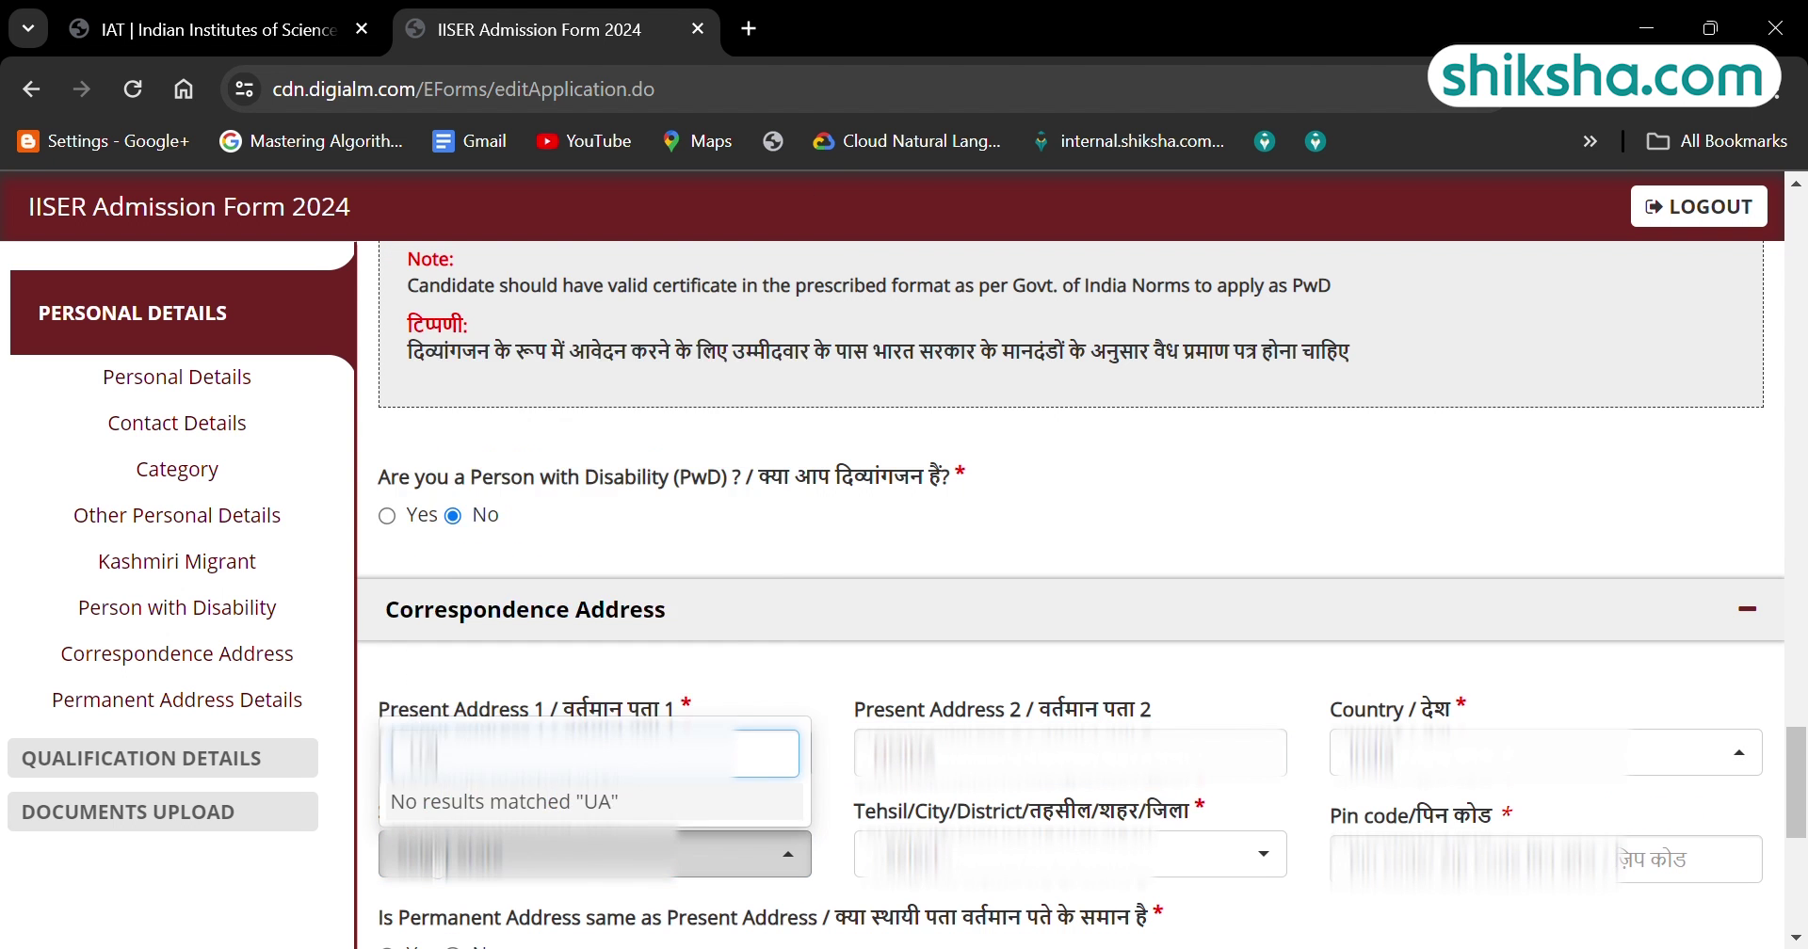
key("BackSpace")
type("P")
key("Tab")
key("Tab")
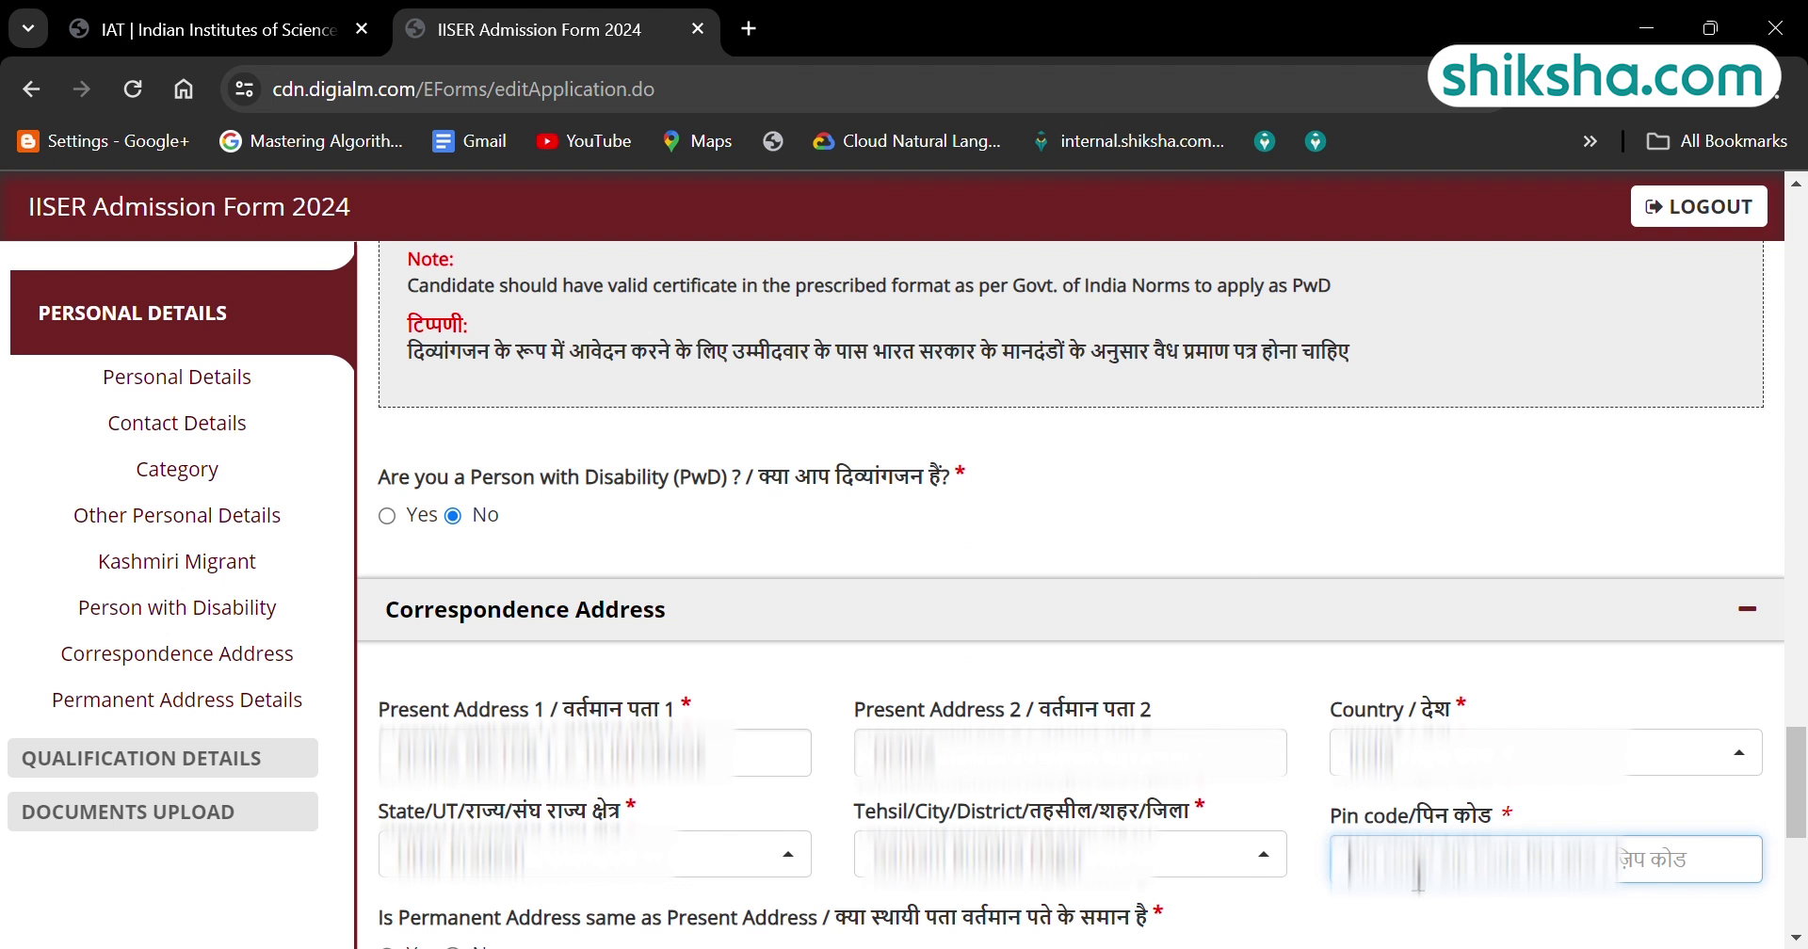
type("12345")
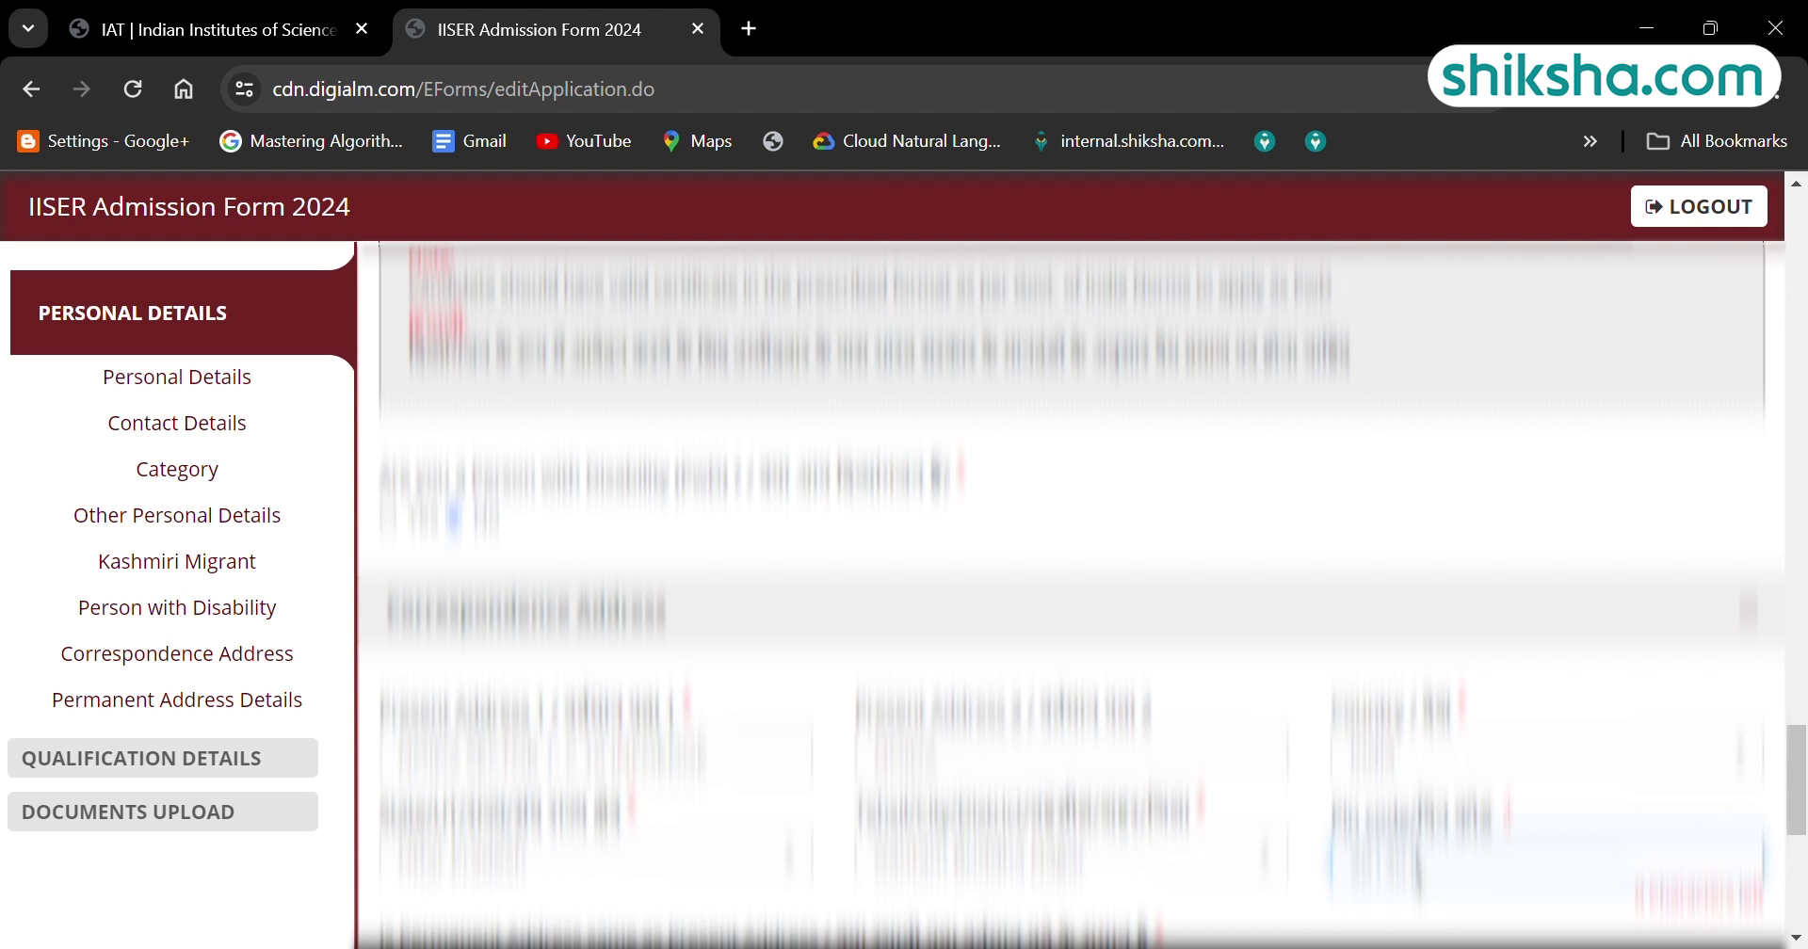
Dismiss the missing alternate e-mail alert and enter the alternate e-mail address.
scroll(1799, 812, "down", 3)
key("Return")
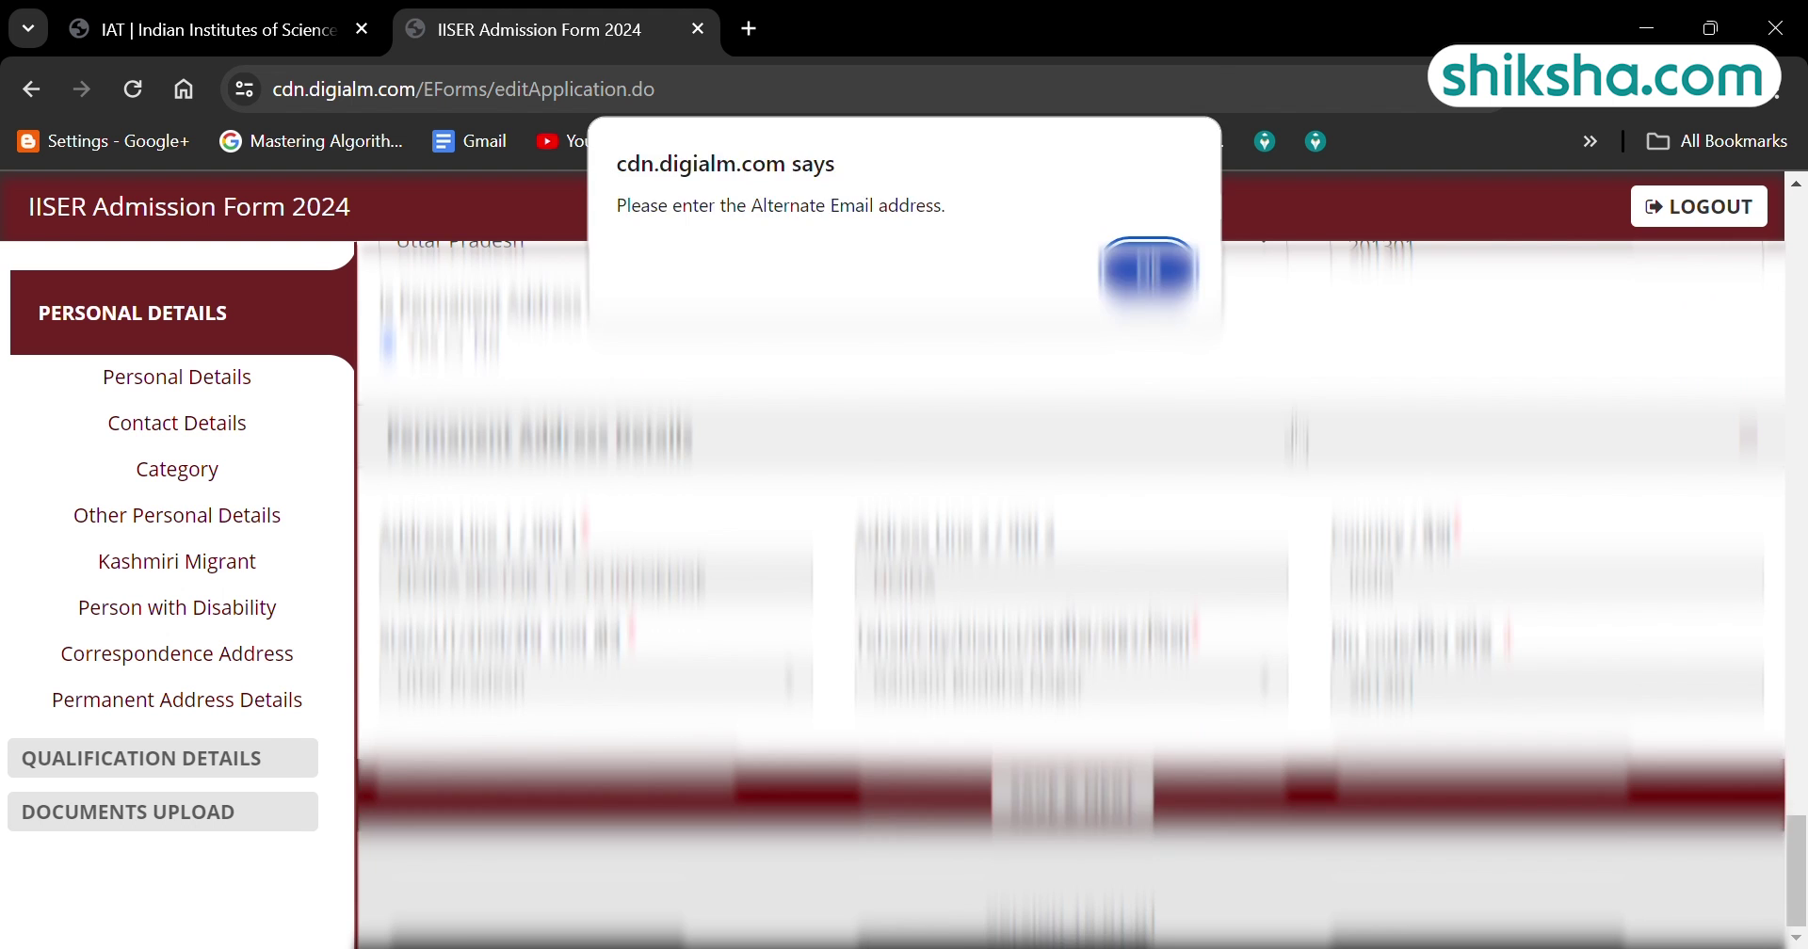
key("Return")
type("abcde")
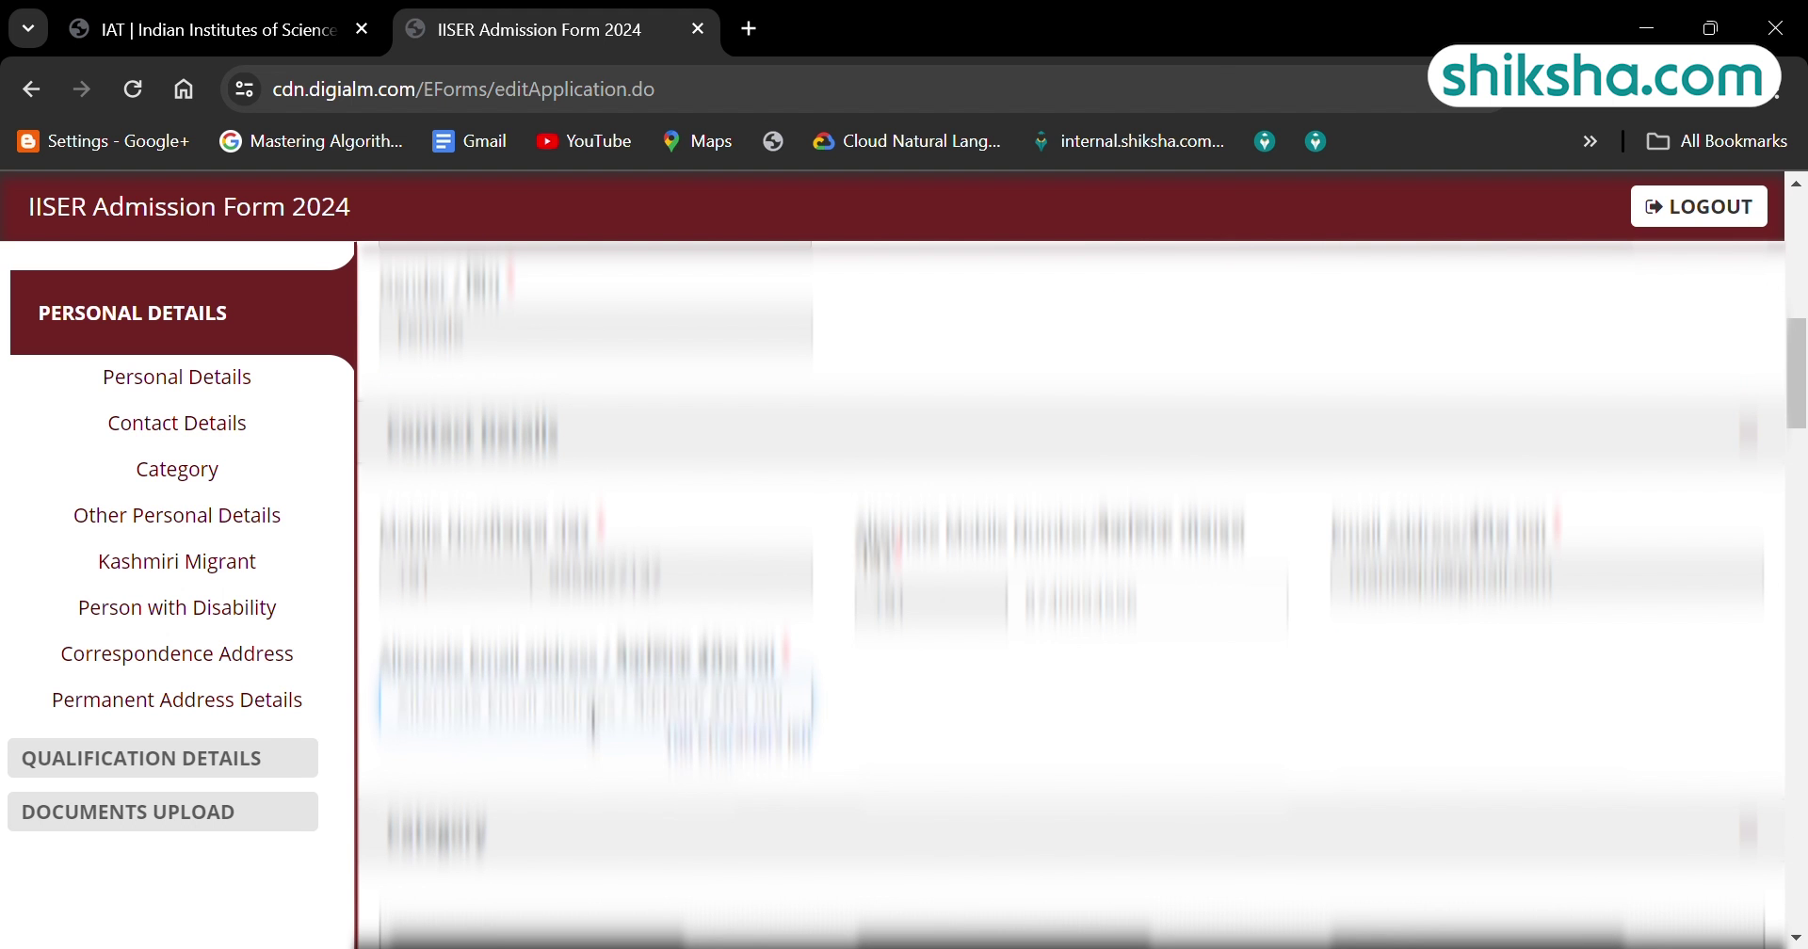
scroll(1071, 594, "down", 10)
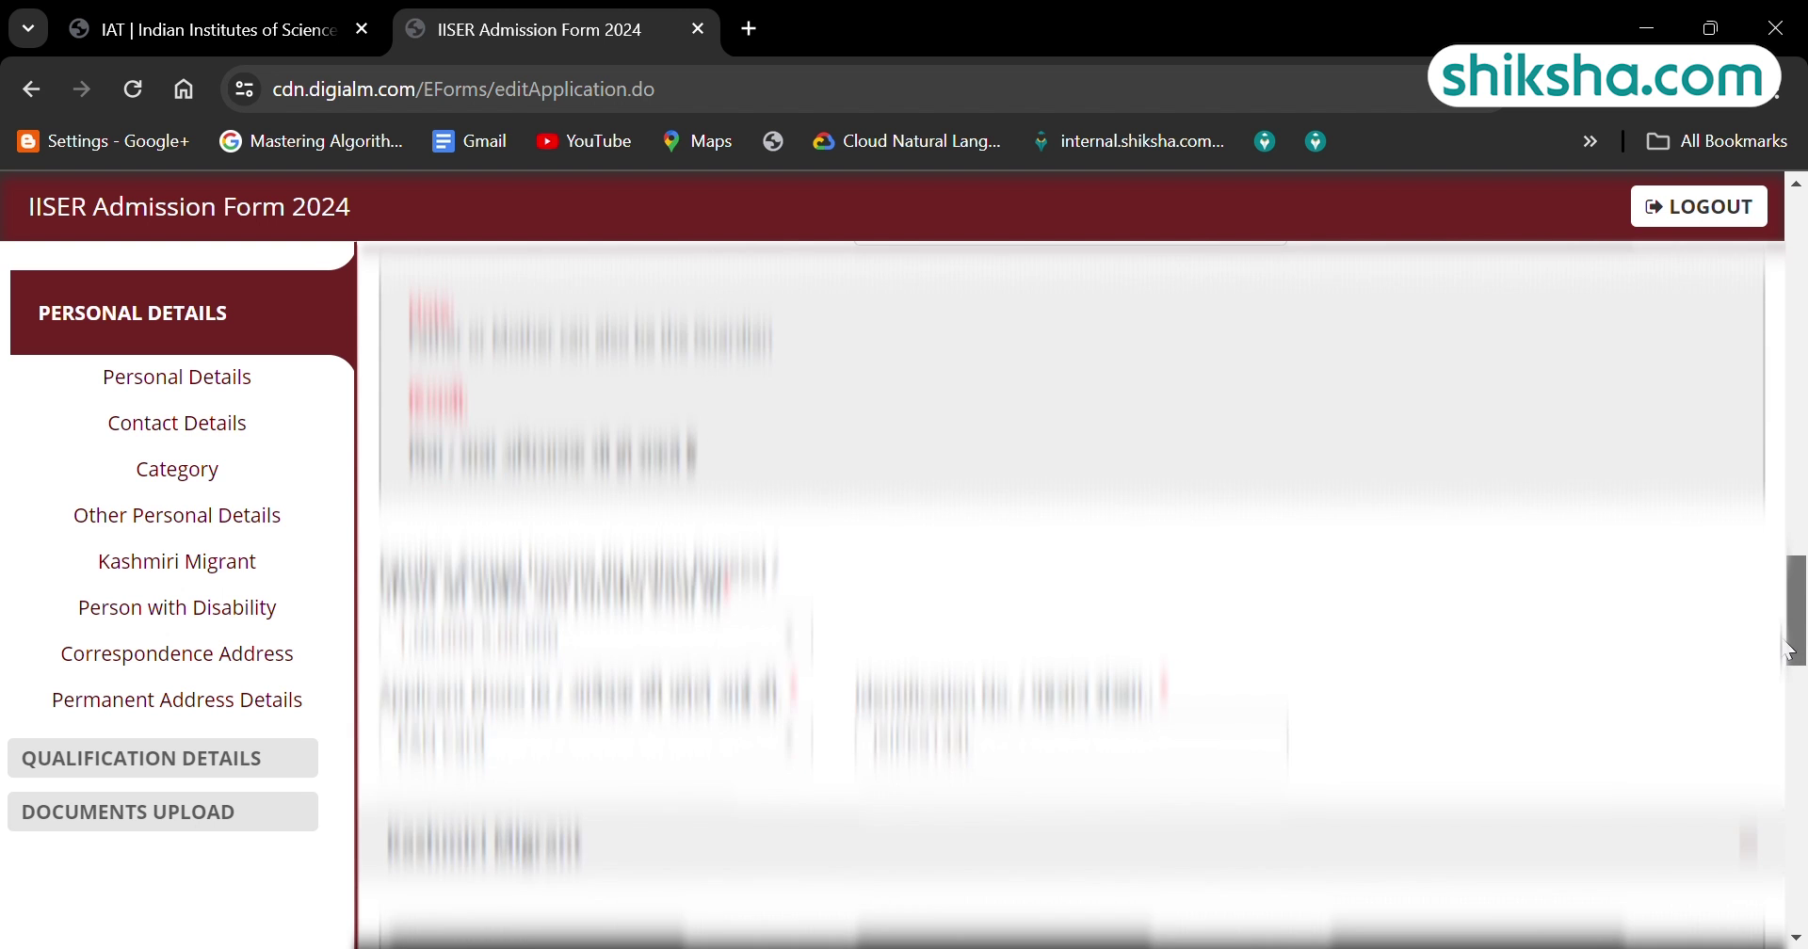
Set Class 10 year 2021, Class 12 year 2024 and qualifying exam 12th.
left_click(1070, 775)
left_click(763, 527)
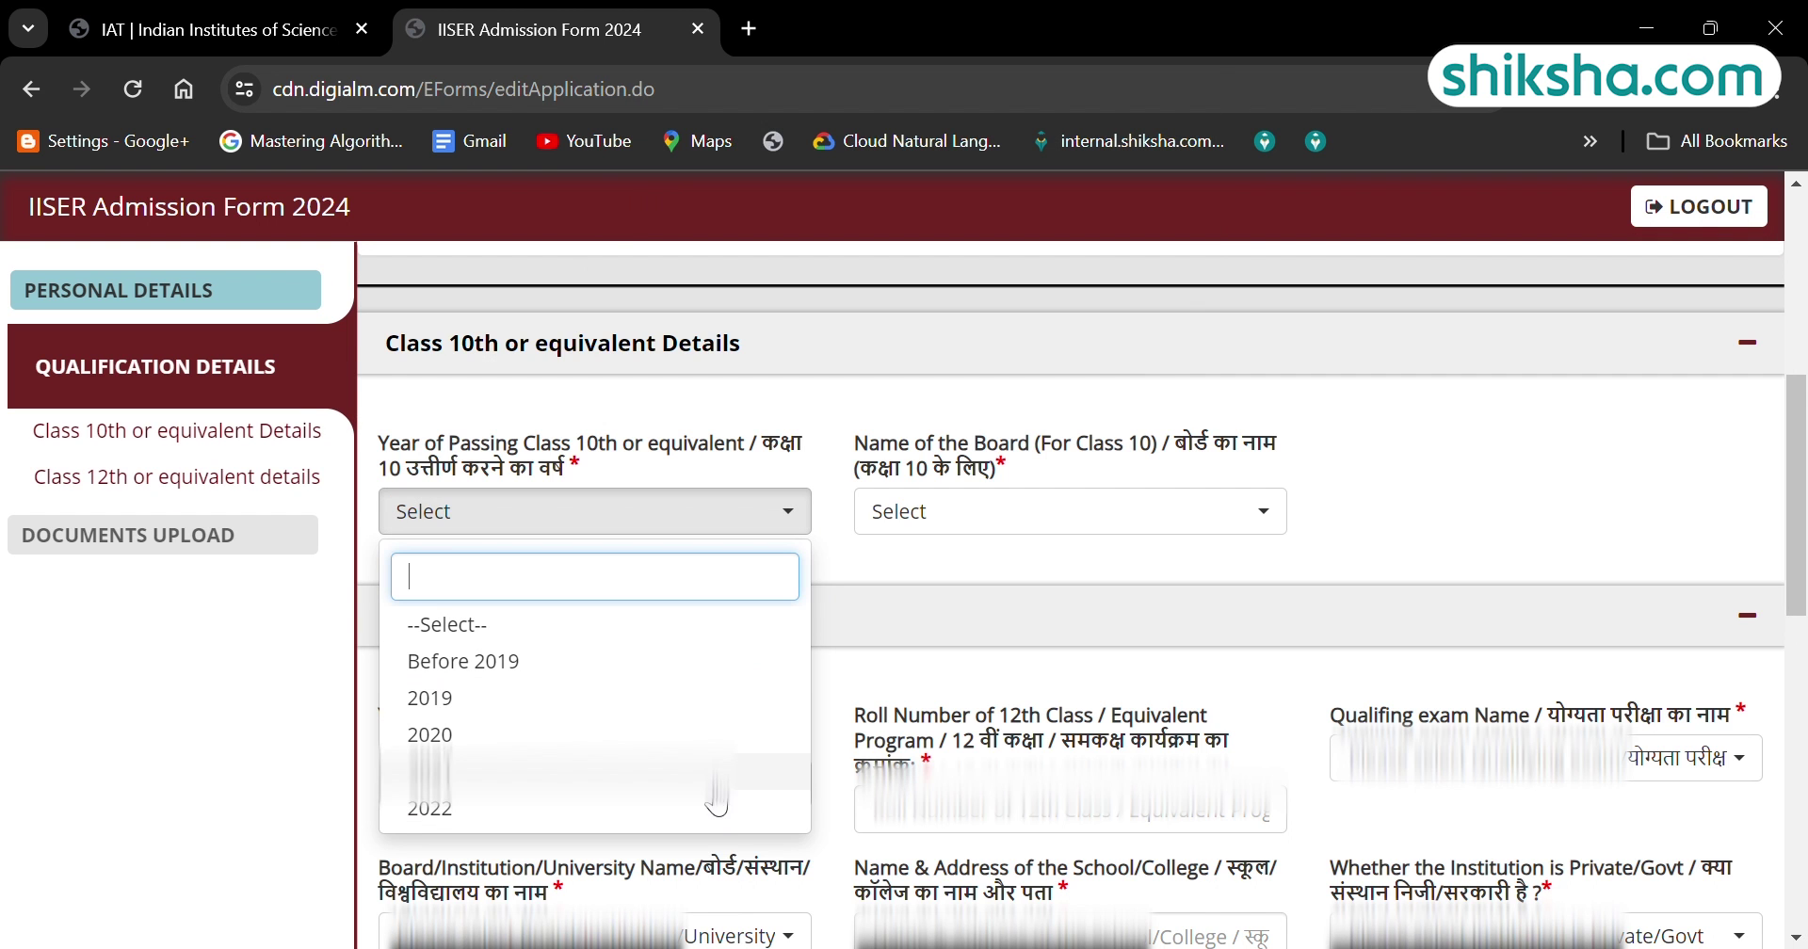
left_click(702, 774)
left_click(683, 809)
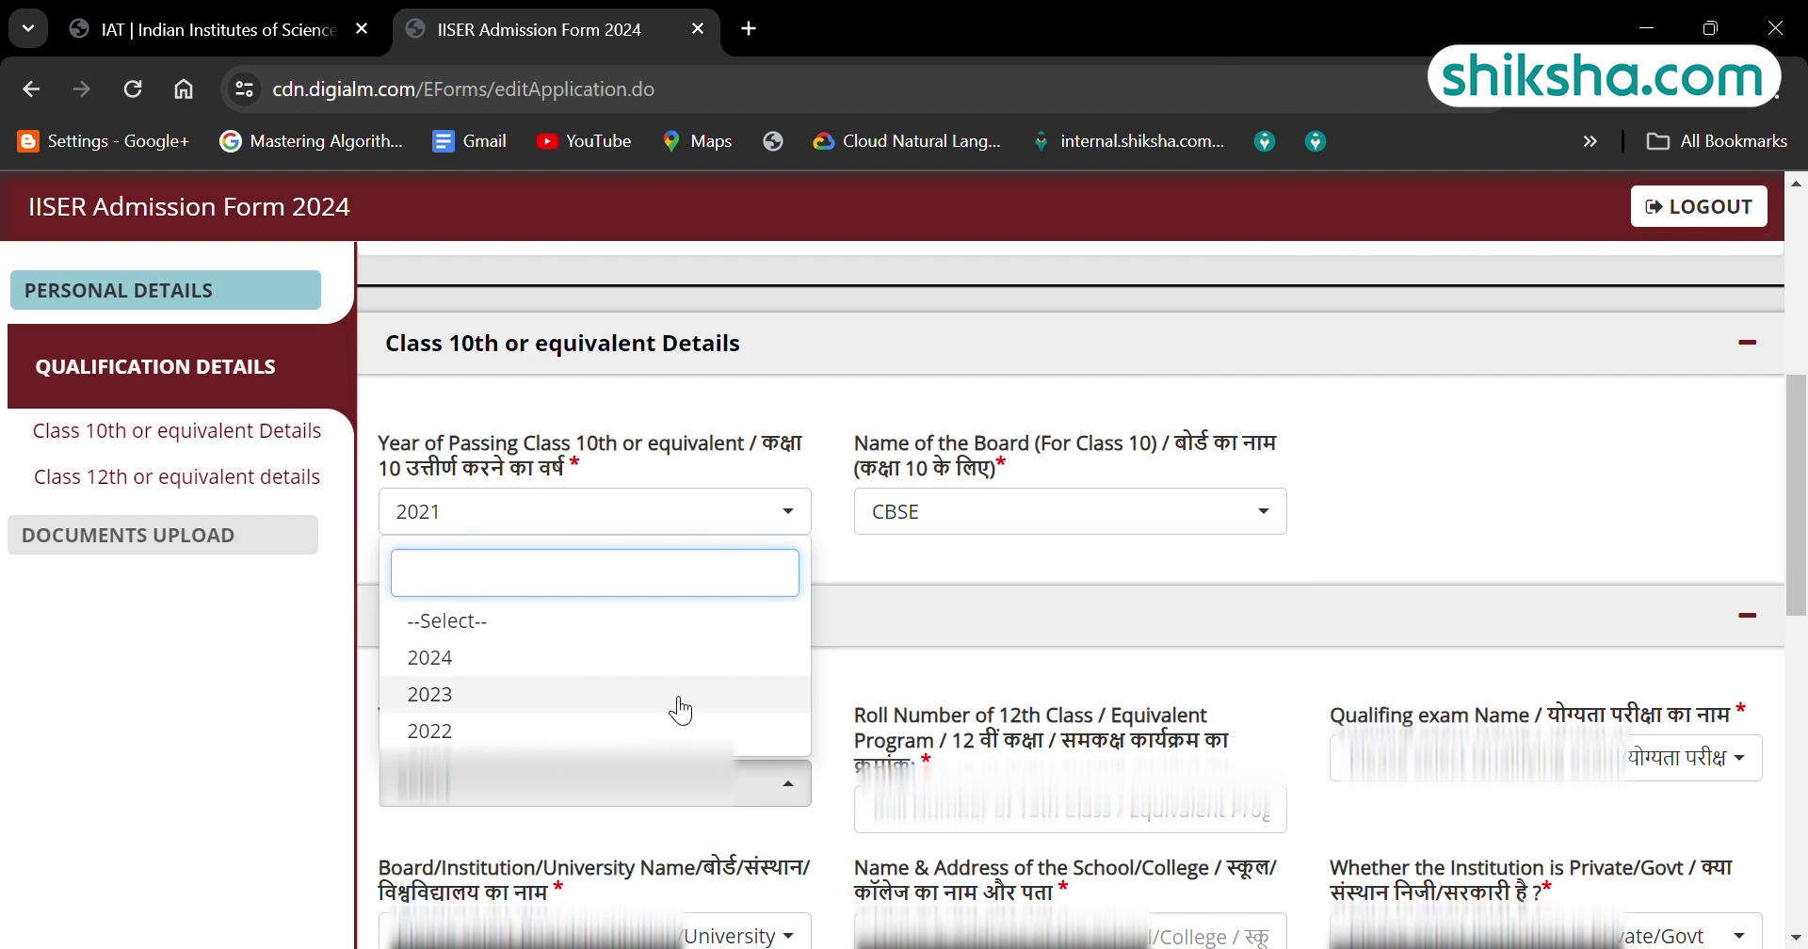
left_click(679, 654)
left_click(1545, 758)
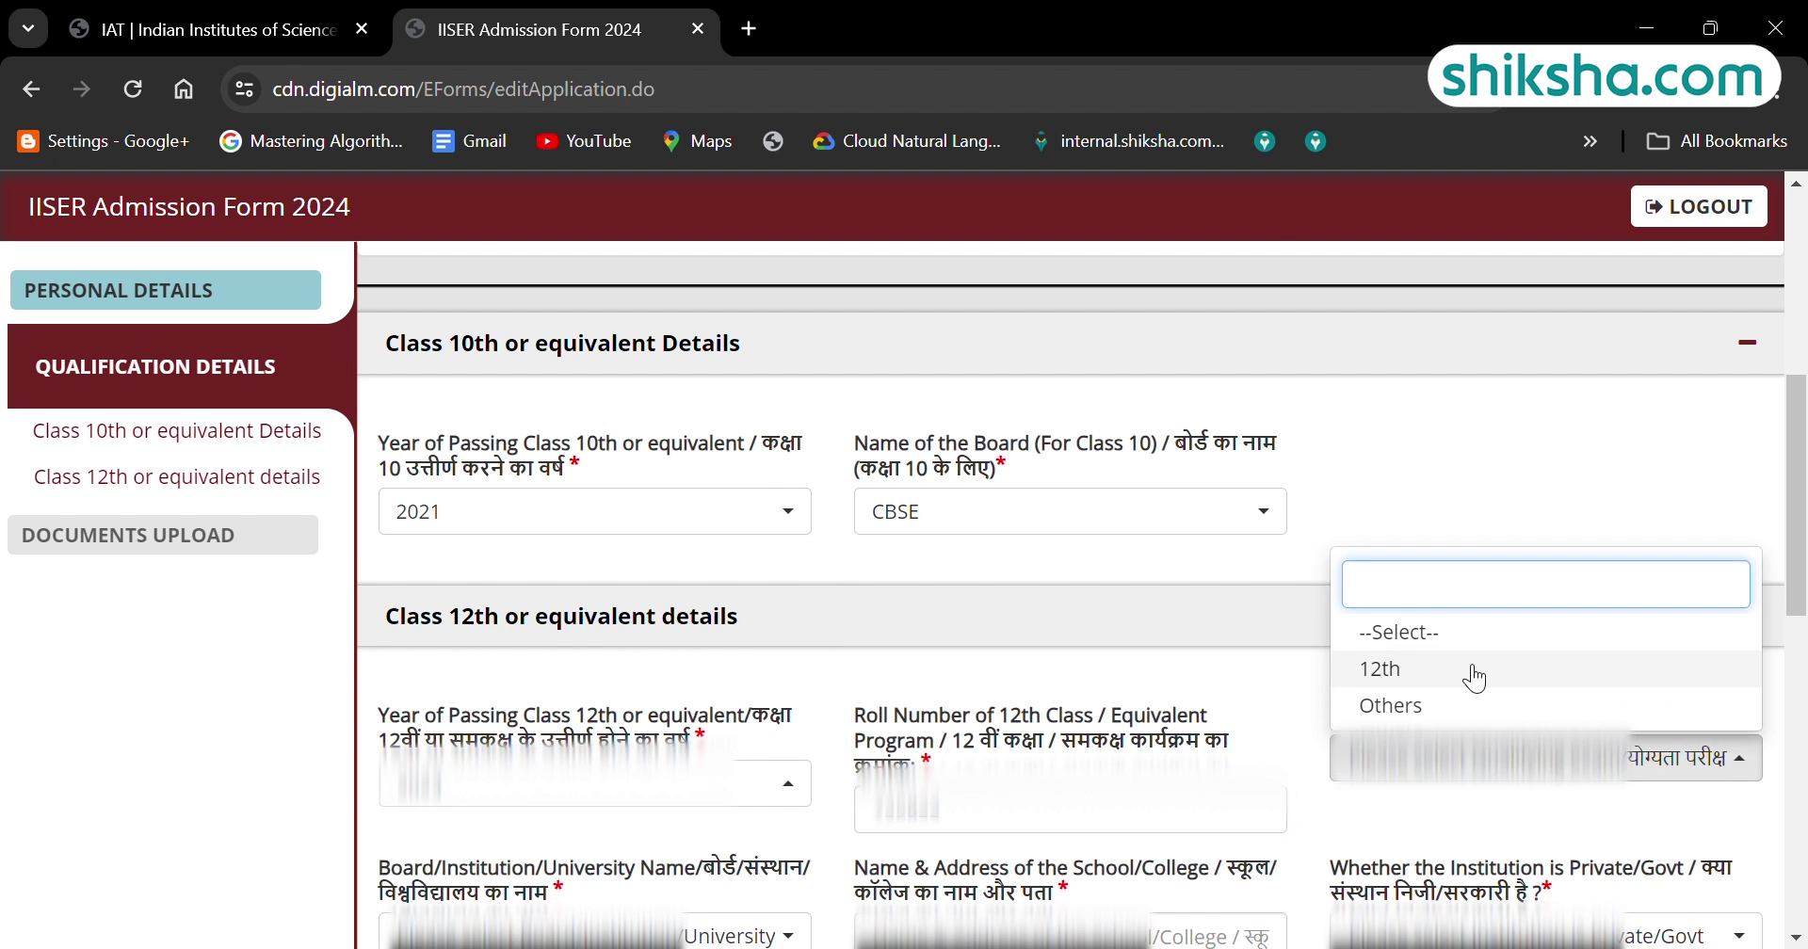
left_click(1481, 676)
left_click(605, 735)
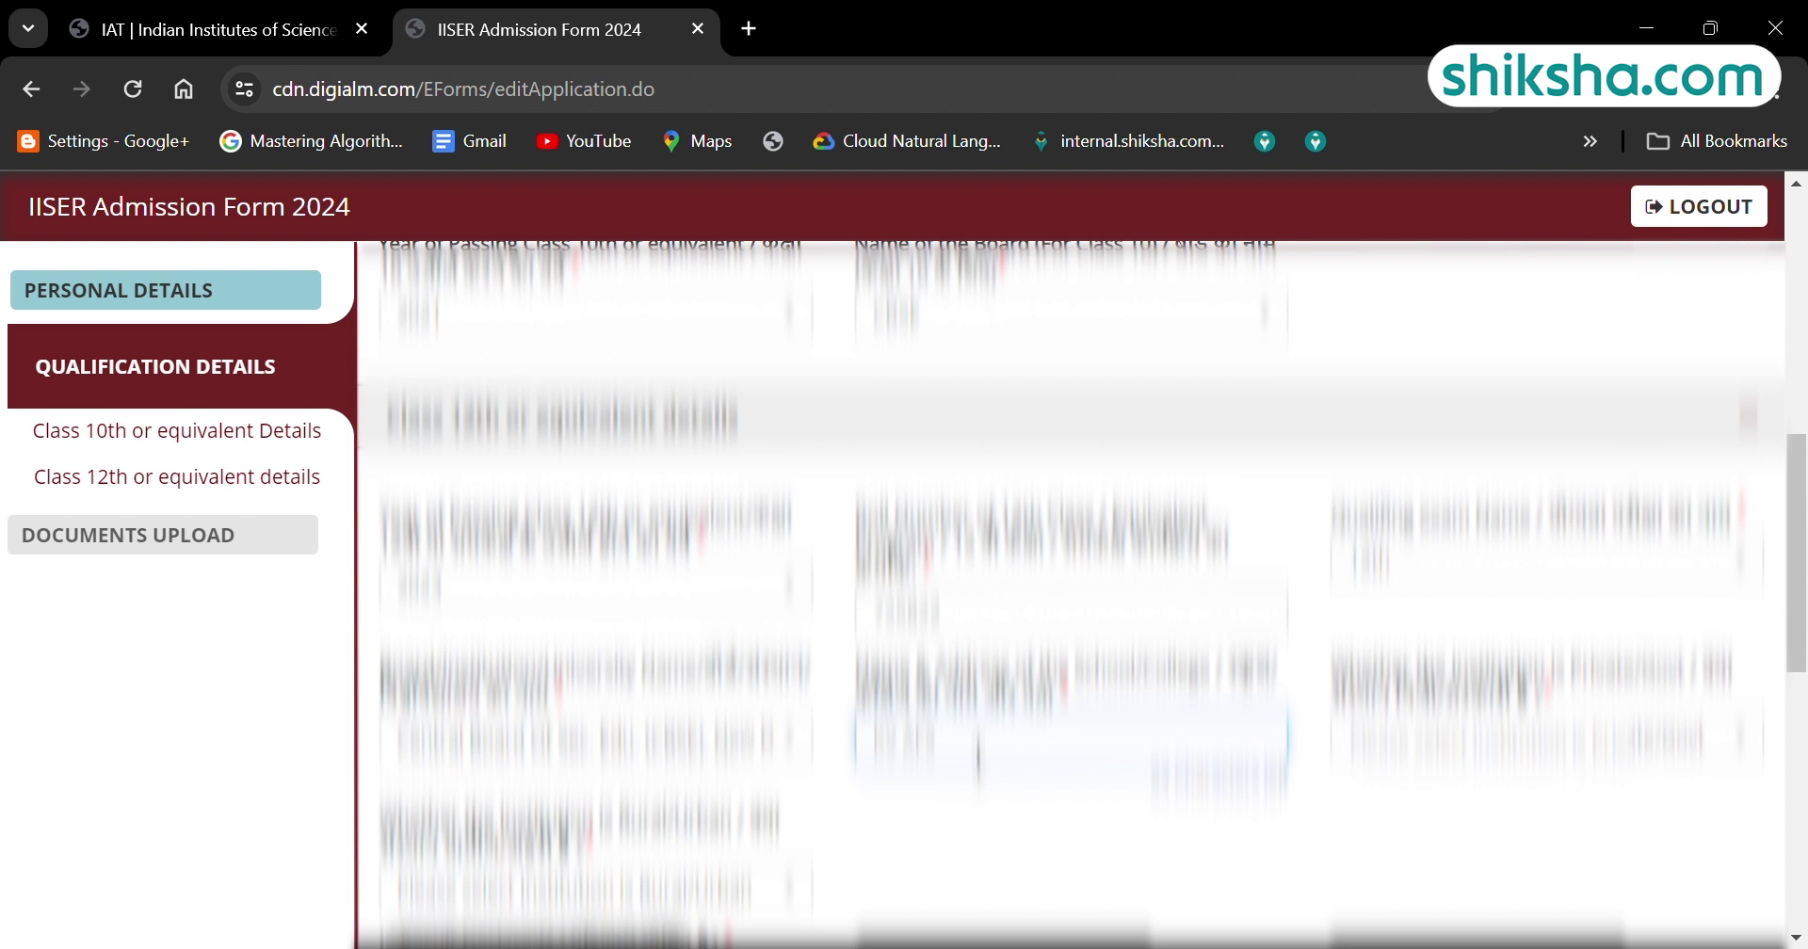
Enter 70/100 marks for Chemistry, Mathematics and Biology subject rows.
scroll(1074, 593, "down", 5)
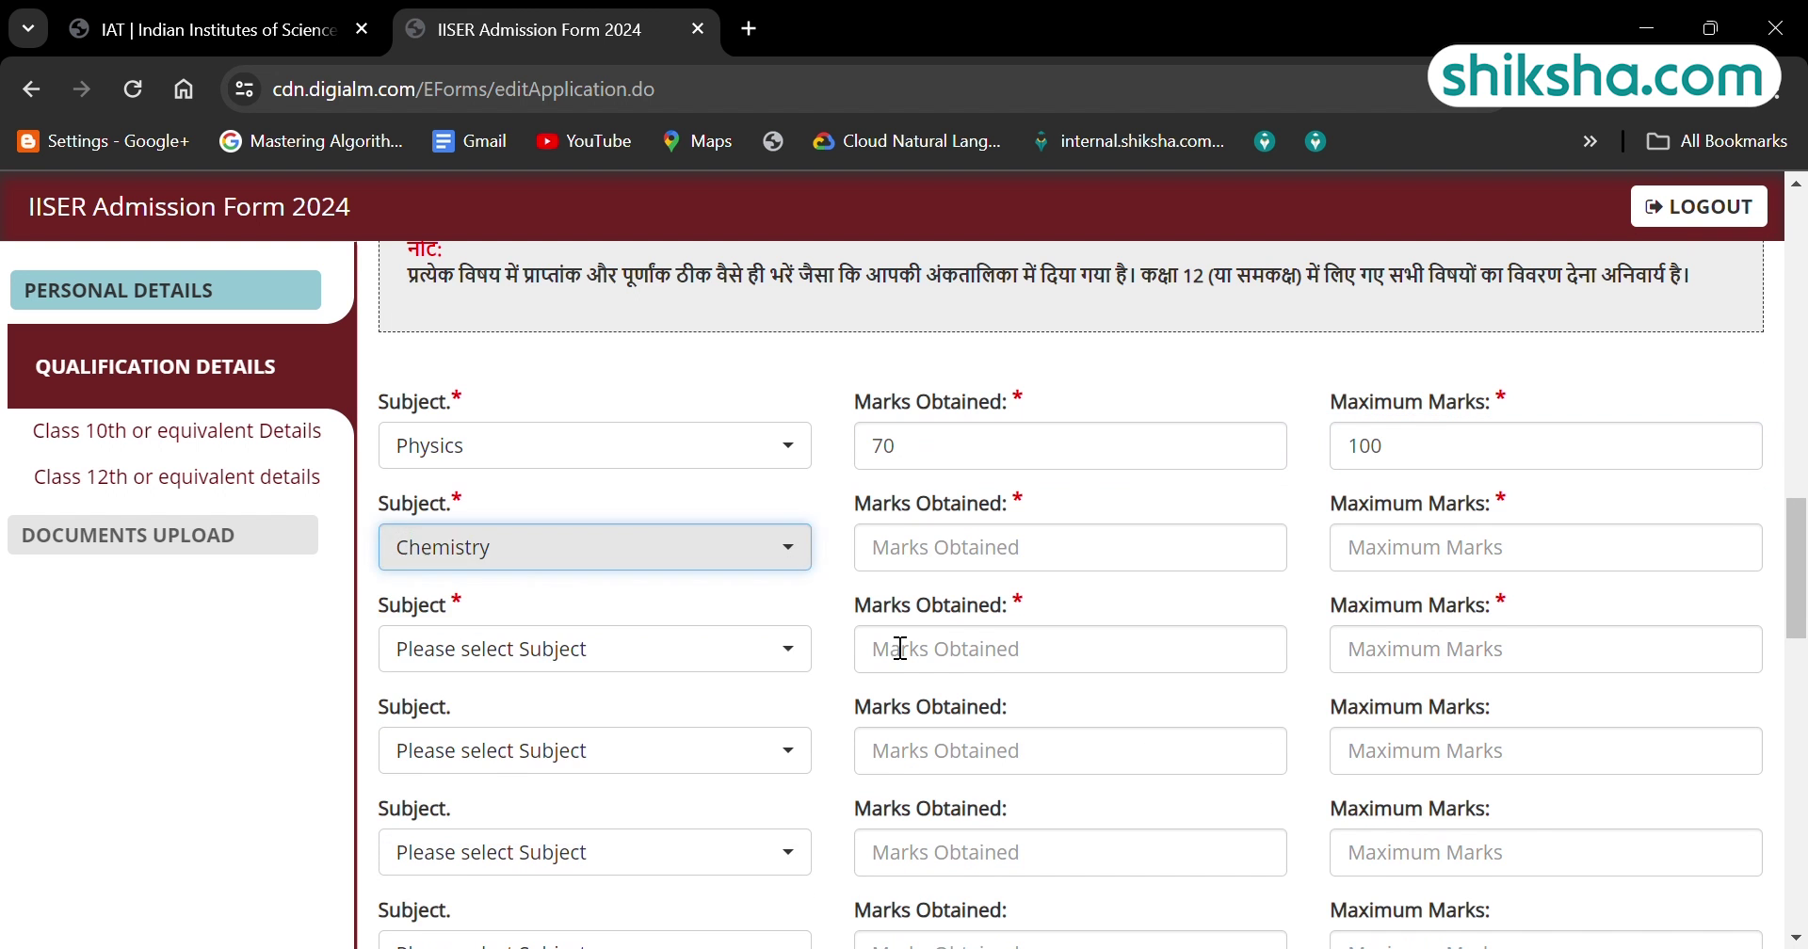
key("Tab")
type("70")
left_click(1404, 551)
type("100")
left_click(594, 650)
type("70")
left_click(1506, 650)
type("100")
left_click(593, 750)
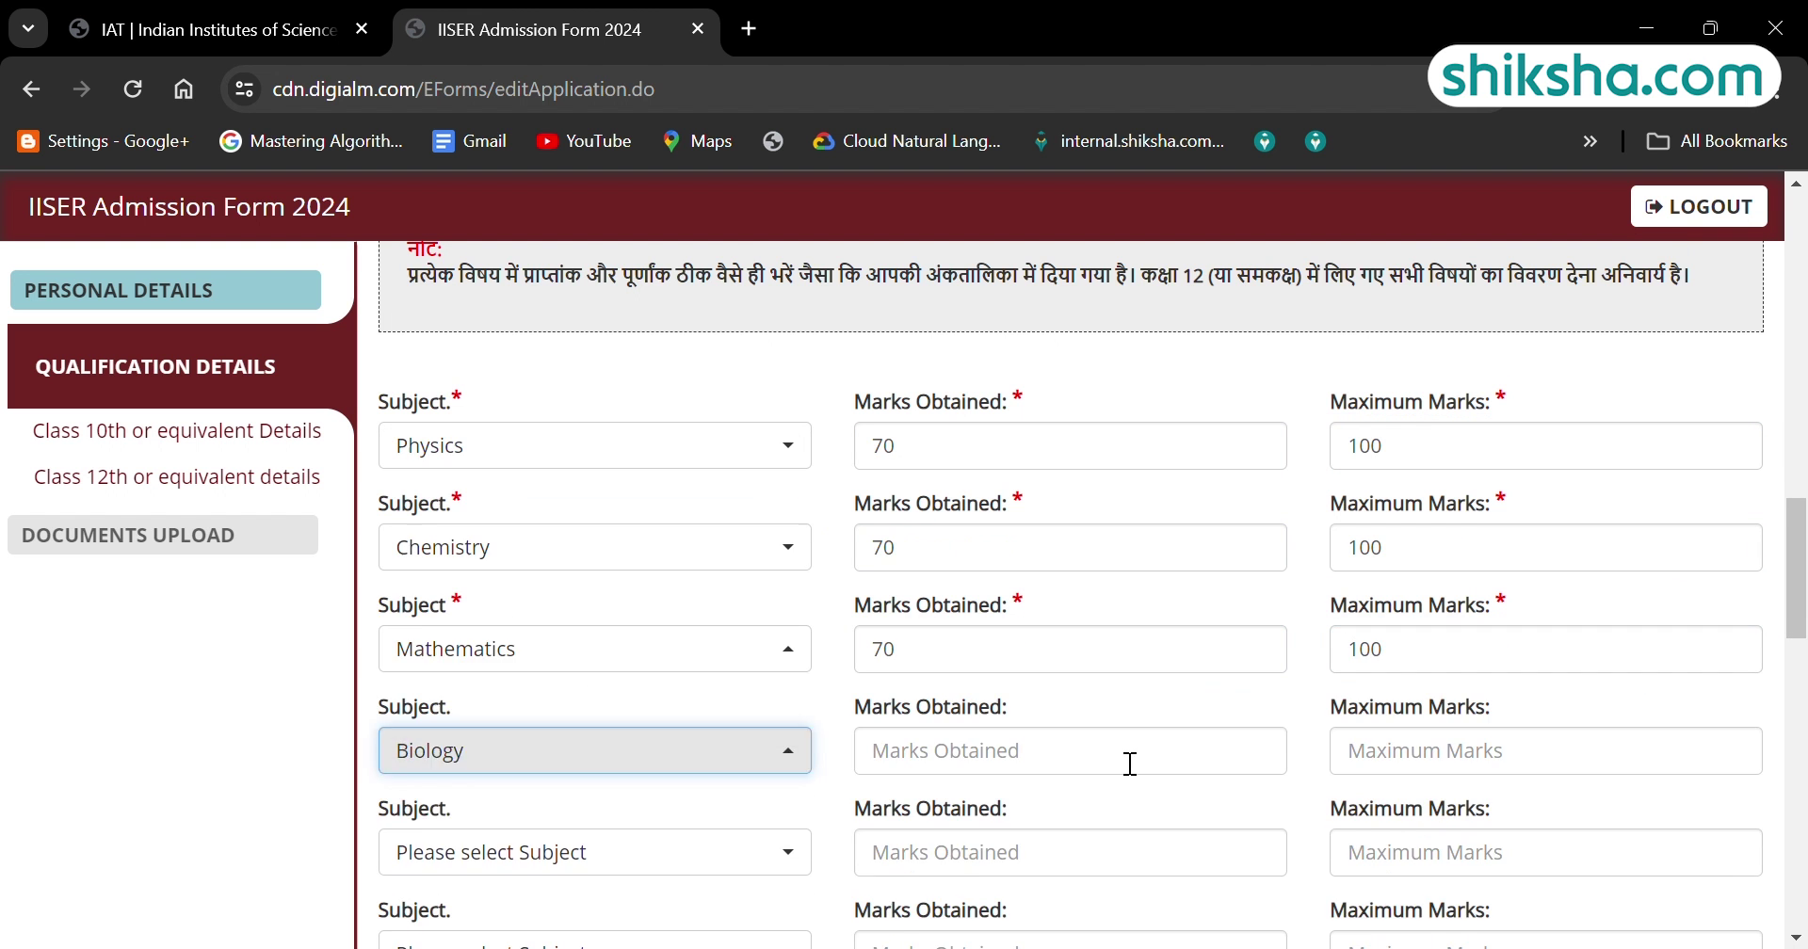
type("70")
left_click(1378, 751)
type("100")
Add English as the fifth subject with 80/100 and answer Yes to the mathematics question.
scroll(1379, 774, "down", 5)
scroll(1379, 774, "up", 6)
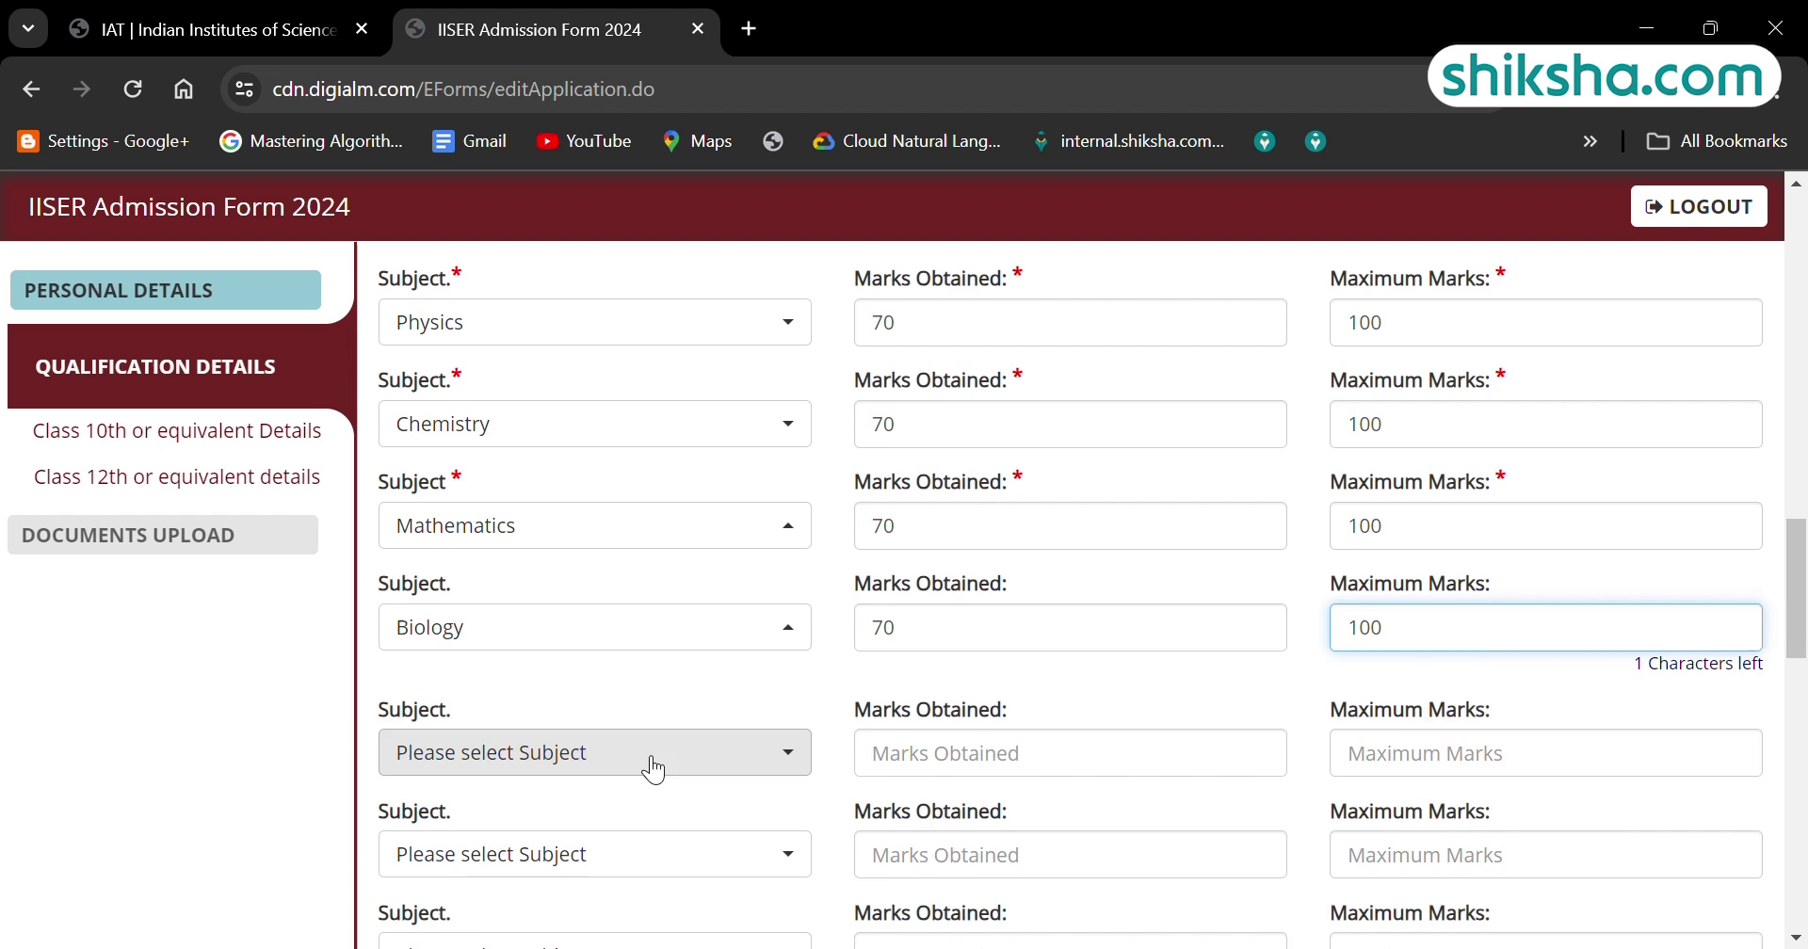
left_click(649, 733)
left_click(761, 687)
left_click(985, 739)
type("English")
left_click(1497, 740)
type("80")
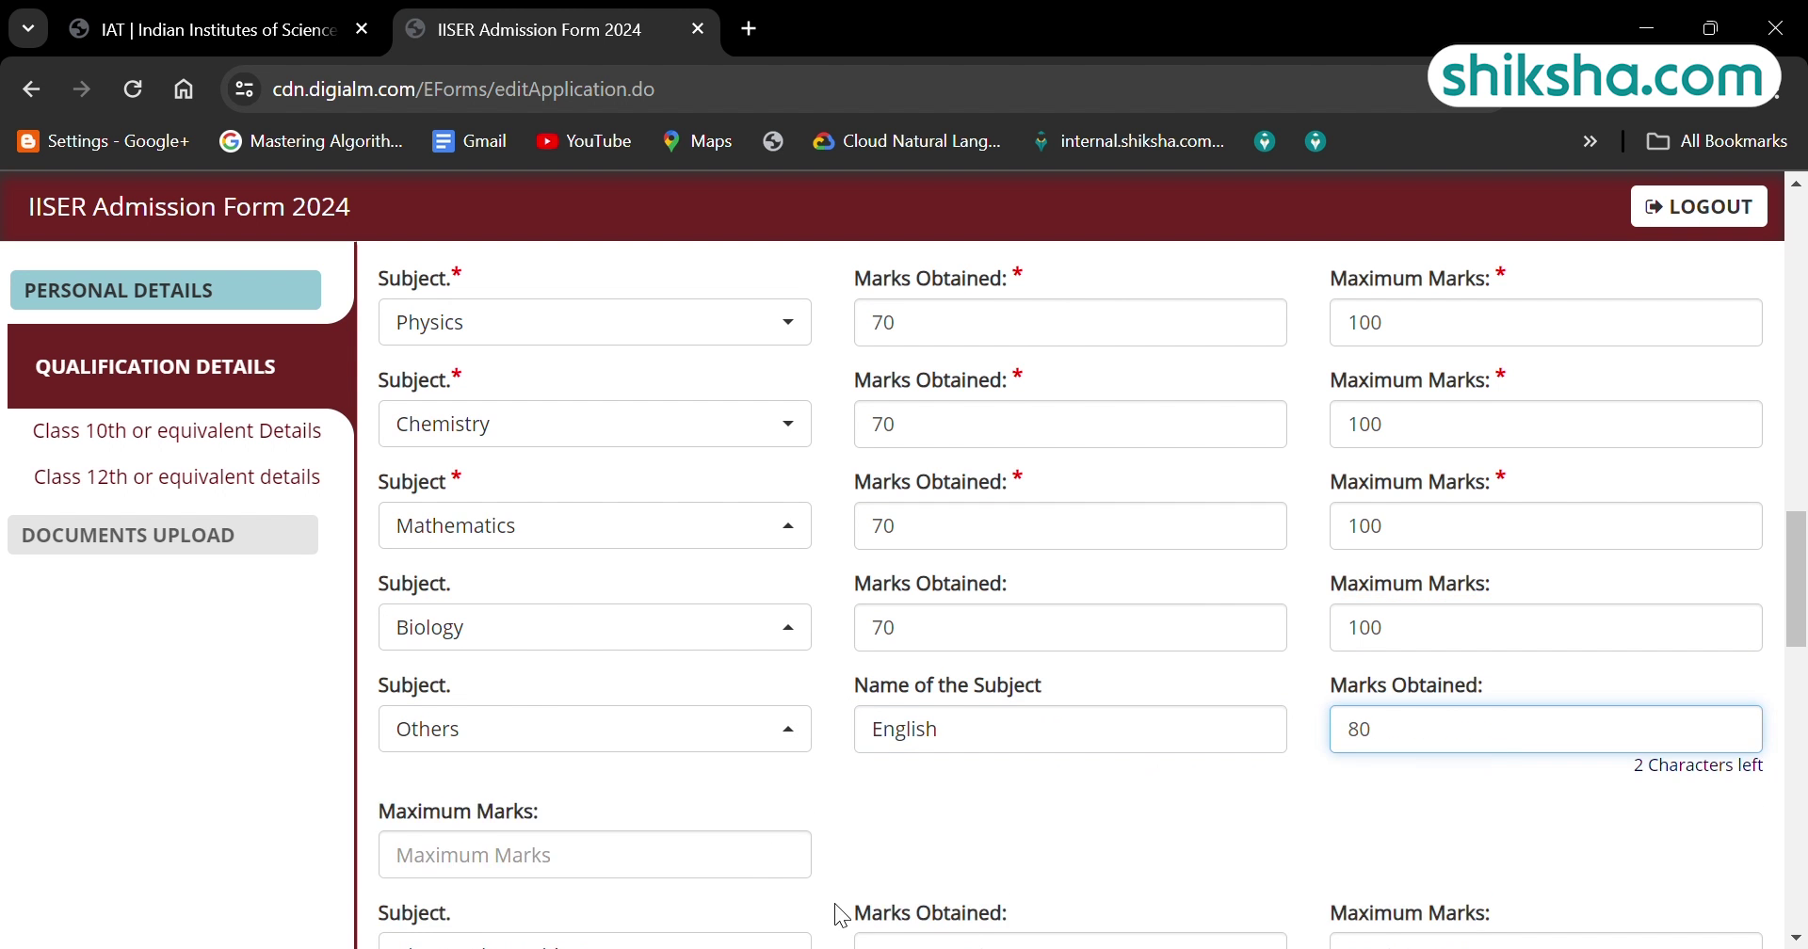
key("Tab")
type("100")
scroll(382, 728, "down", 10)
left_click(387, 706)
Upload the photo, the PAN card photo ID and the Class 12 marksheet files.
left_click(1126, 804)
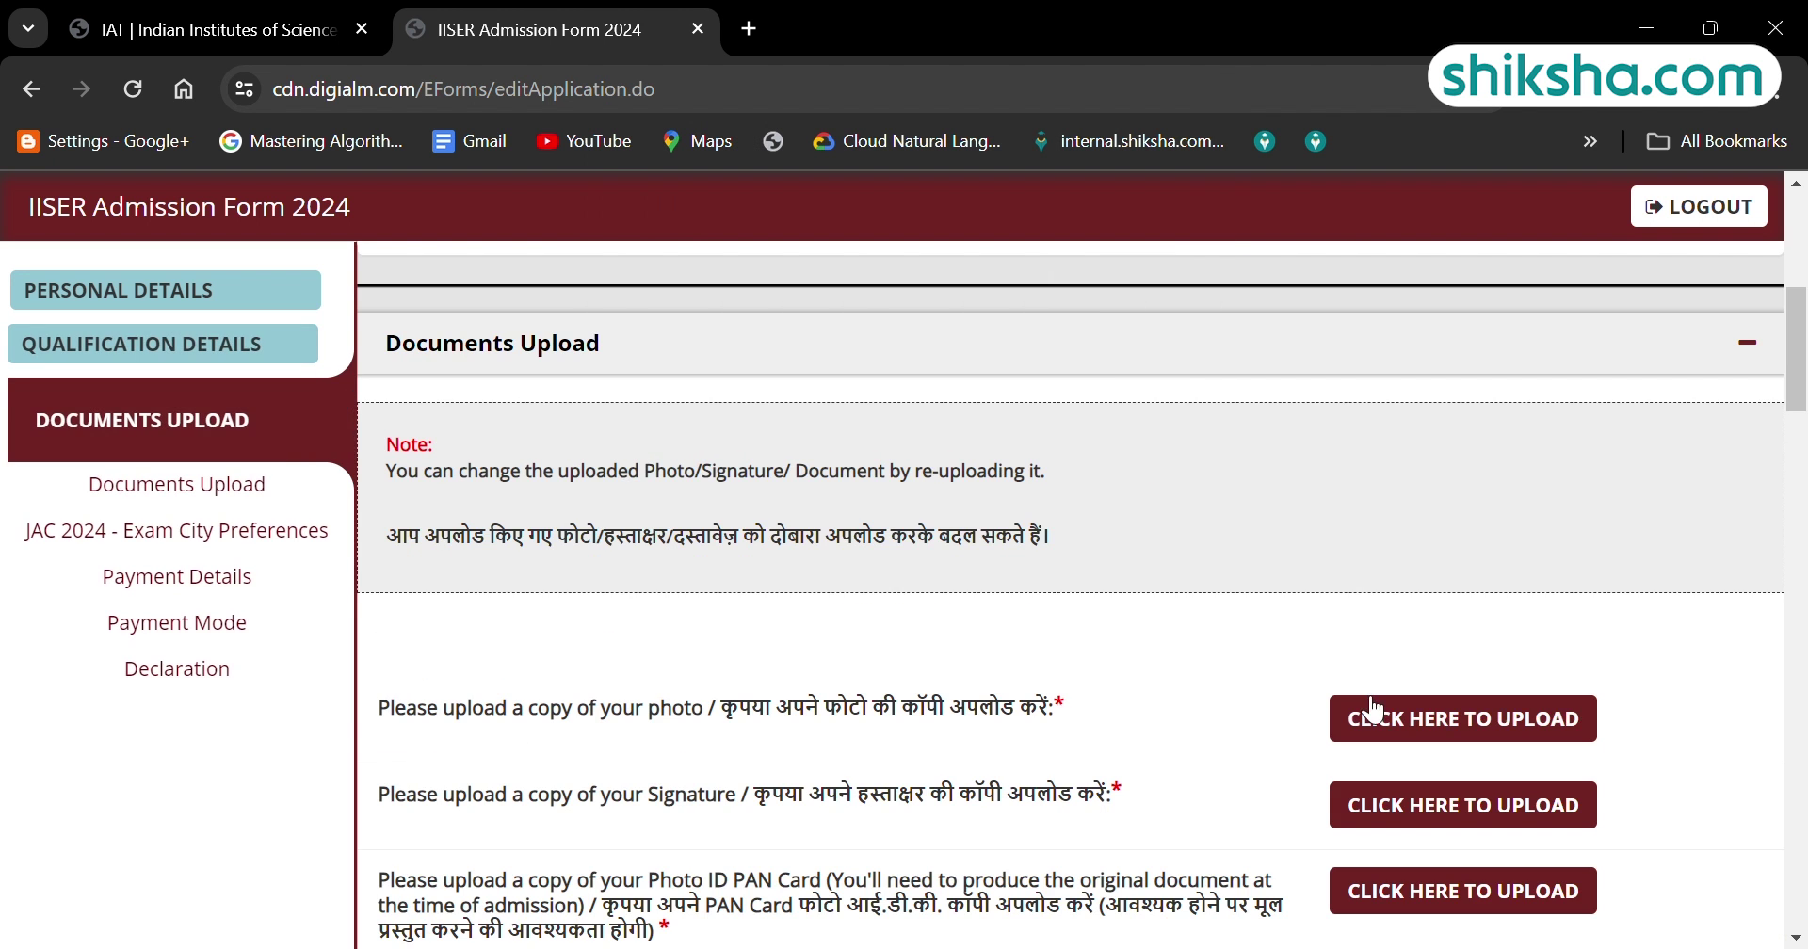
left_click(1474, 718)
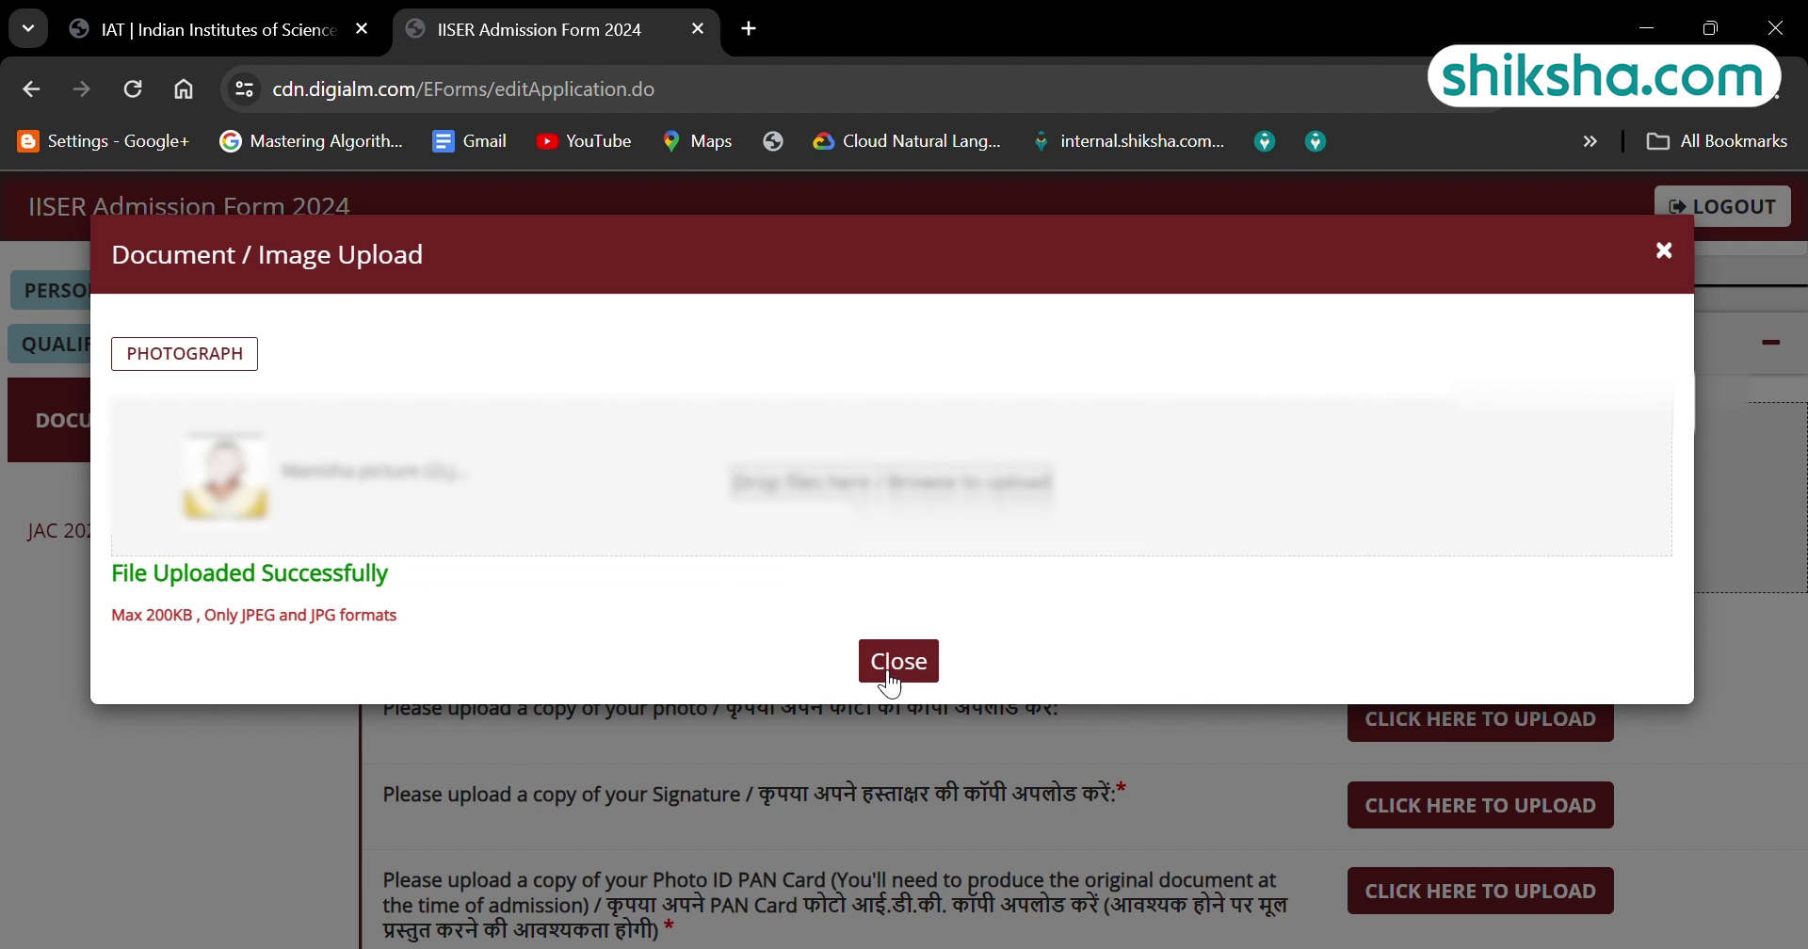
left_click(899, 649)
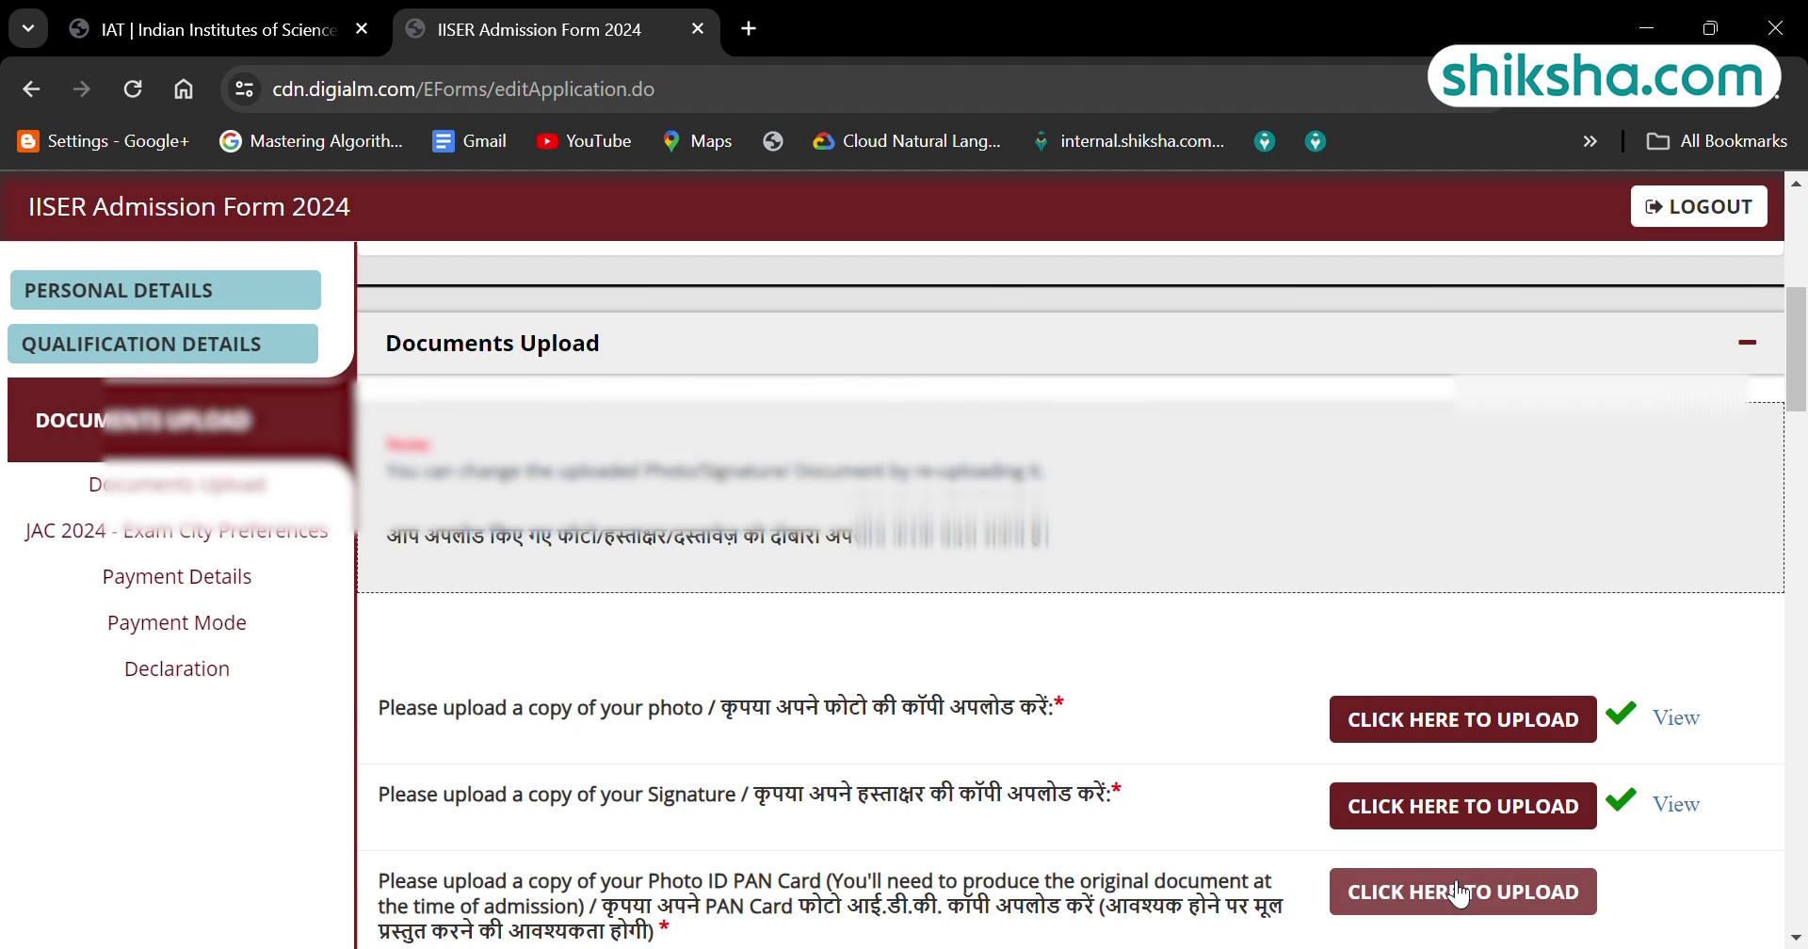
scroll(1413, 753, "down", 3)
left_click(1385, 602)
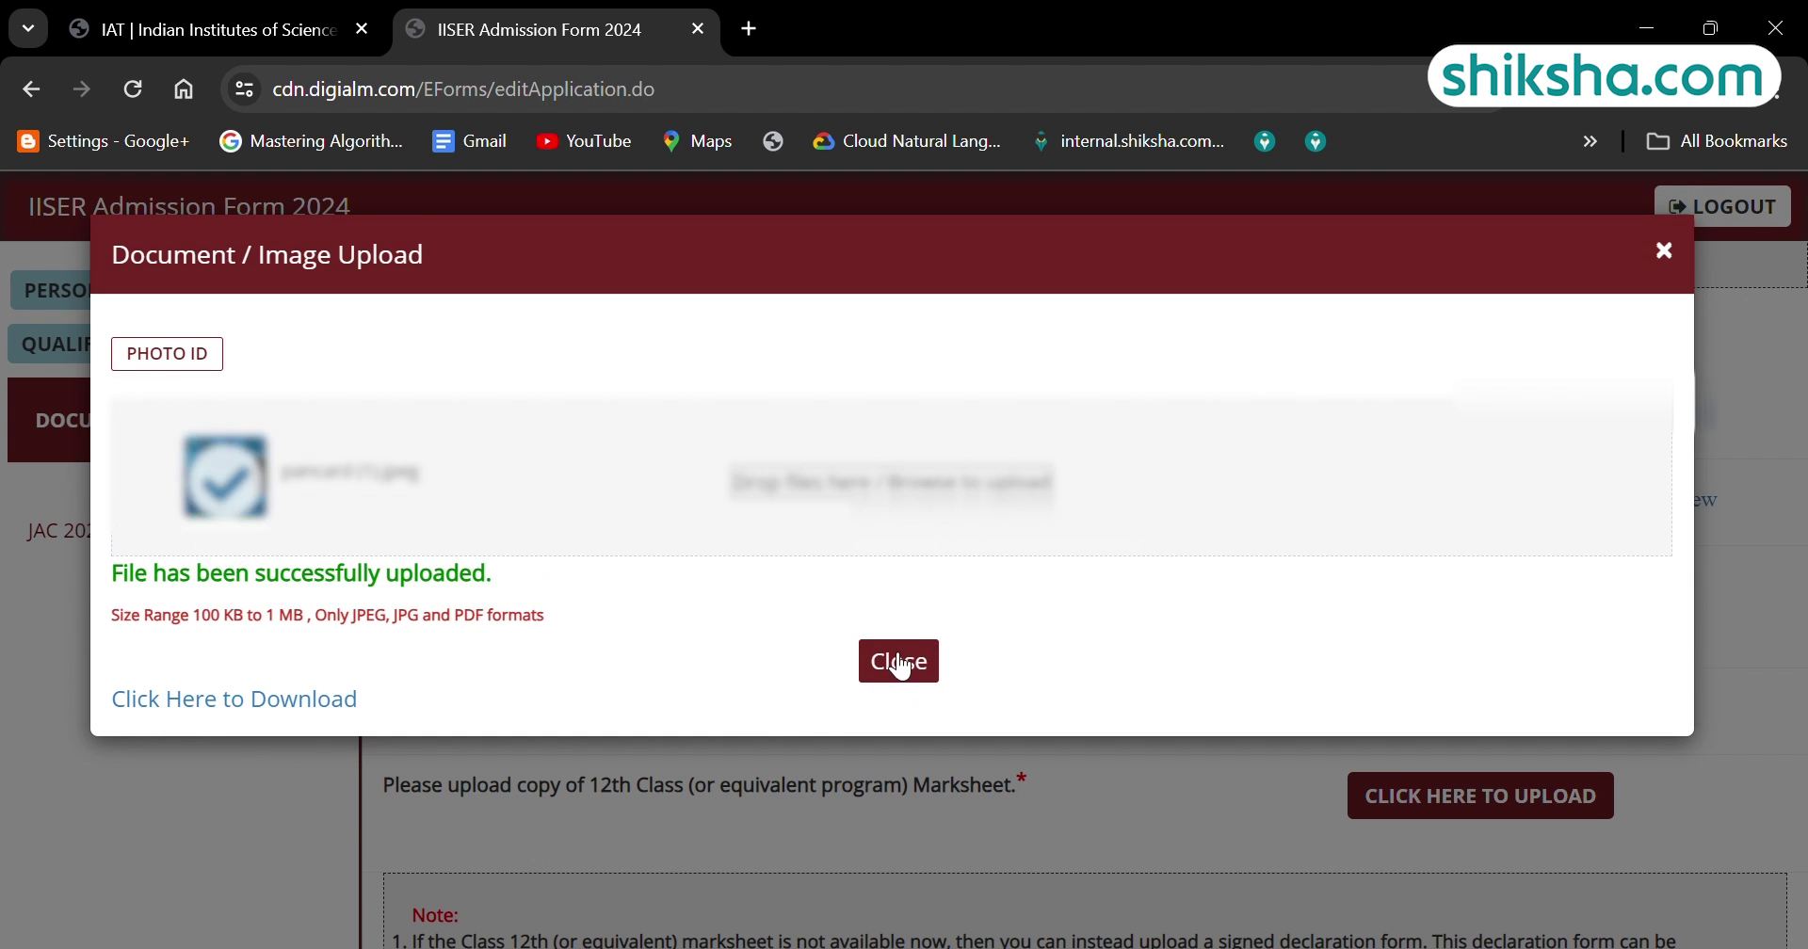
left_click(896, 660)
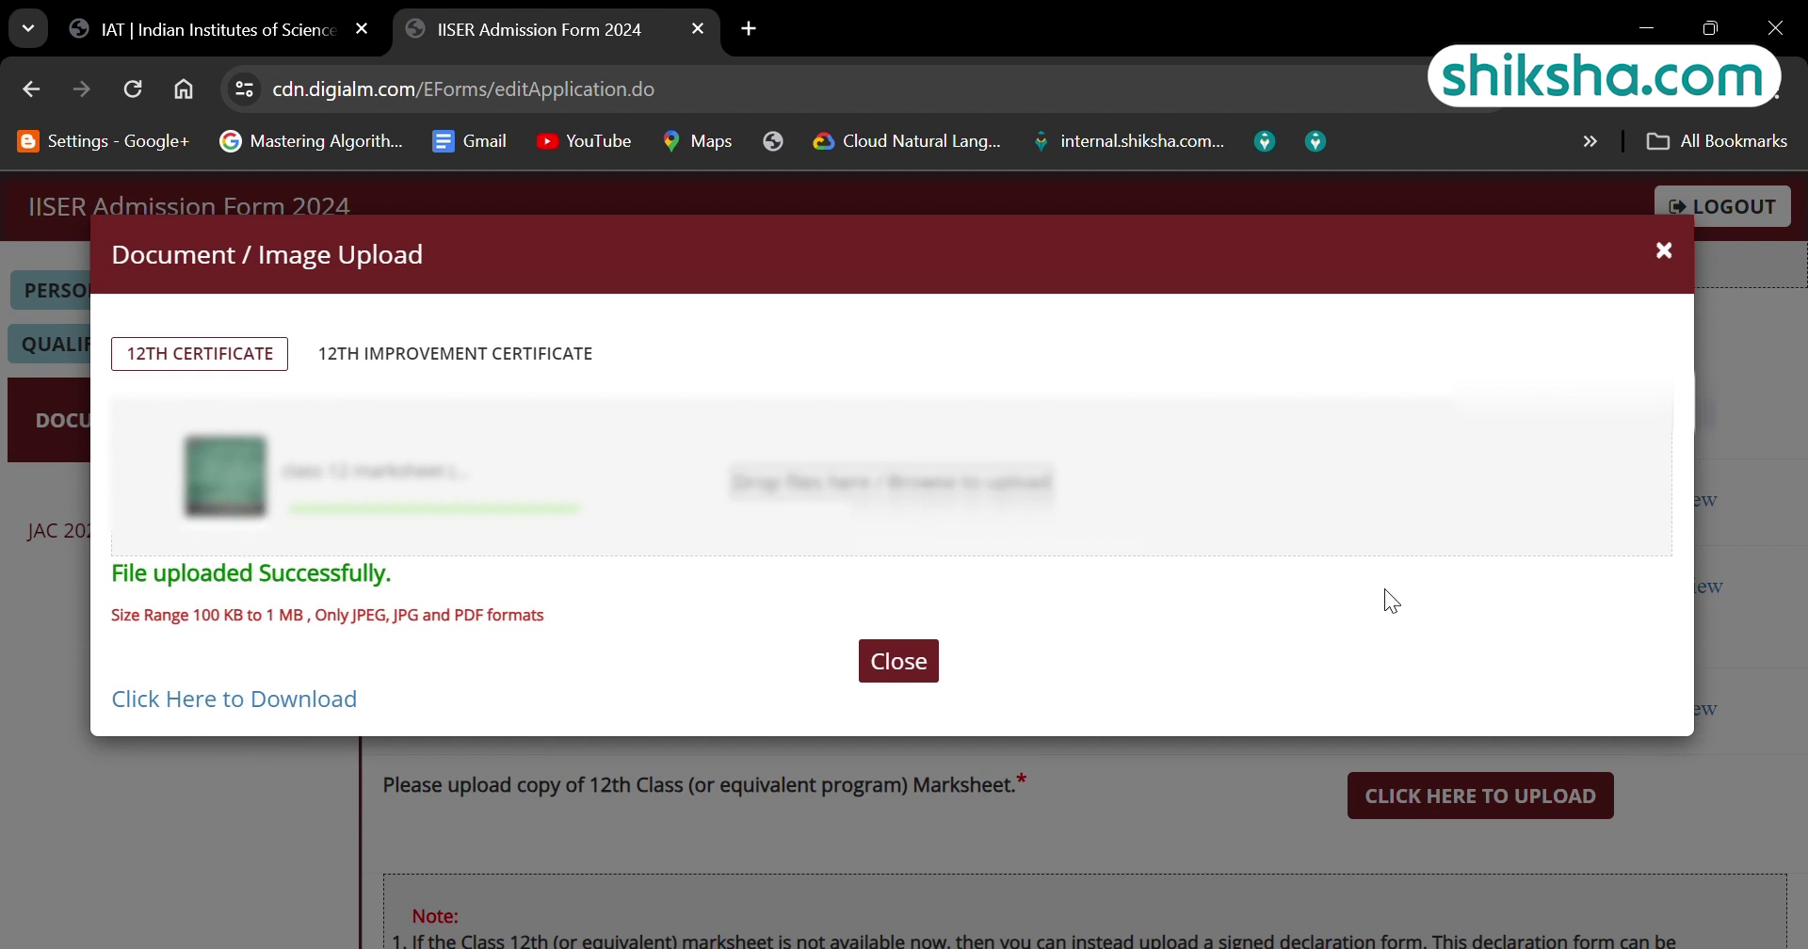
left_click(921, 658)
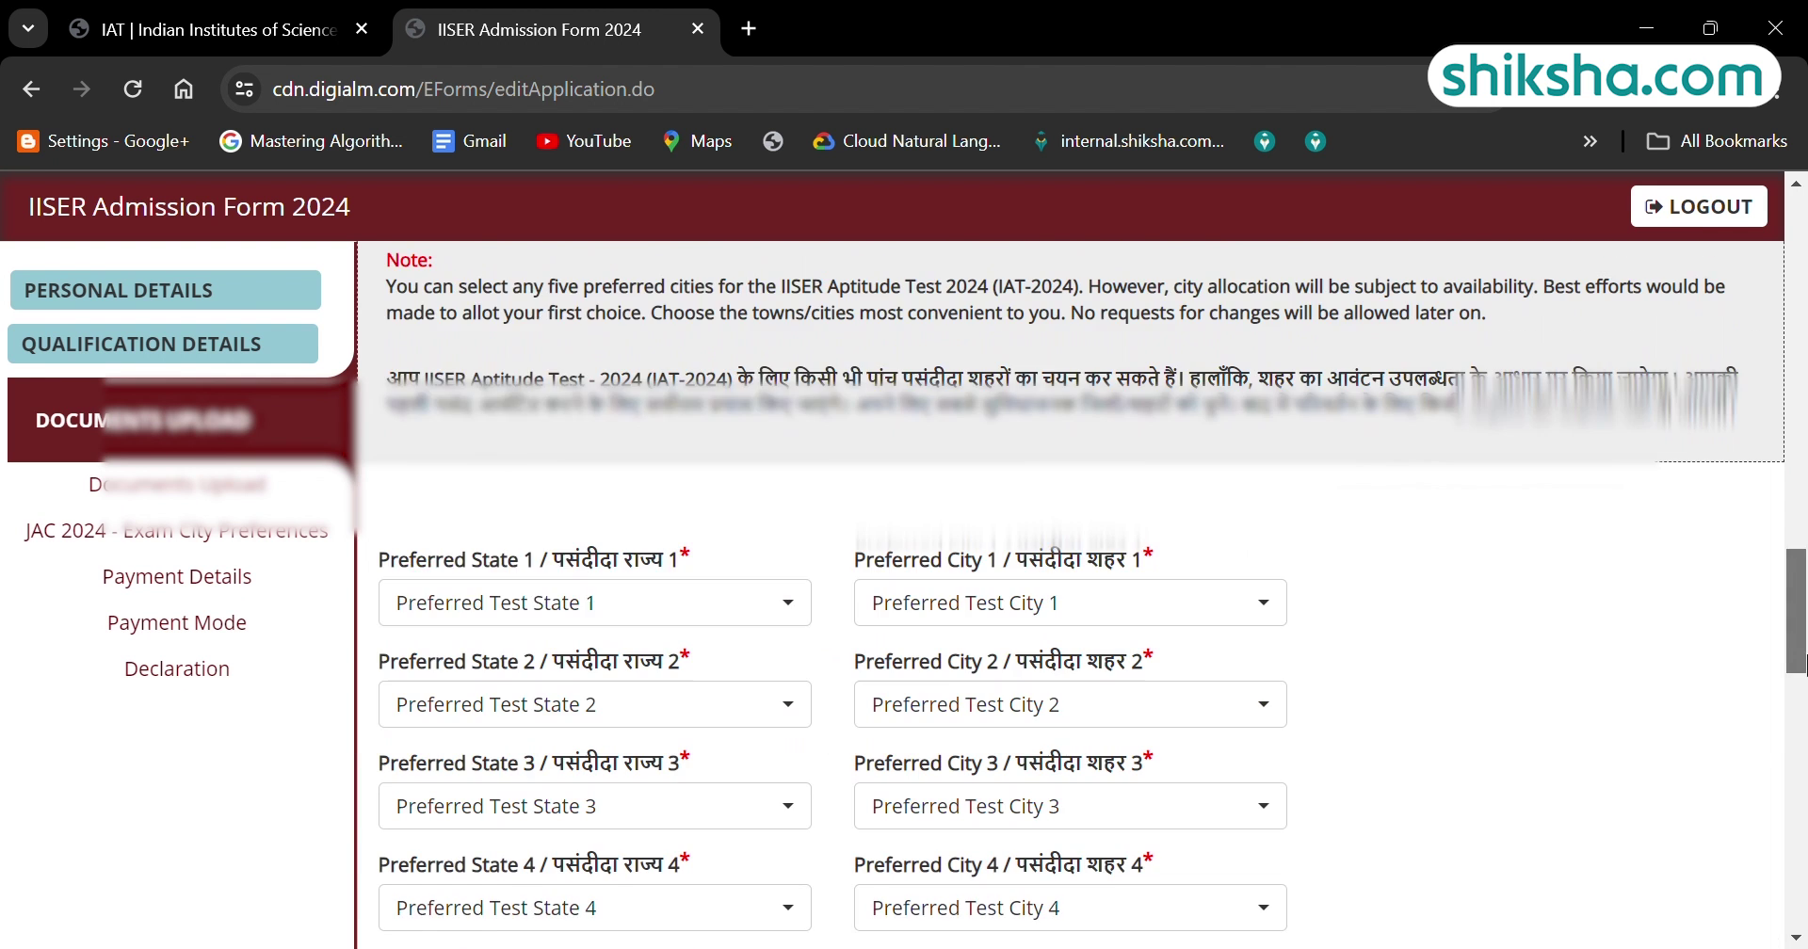
Pick three preferred exam states and a preferred exam city in the JAC 2024 preferences.
left_click(594, 603)
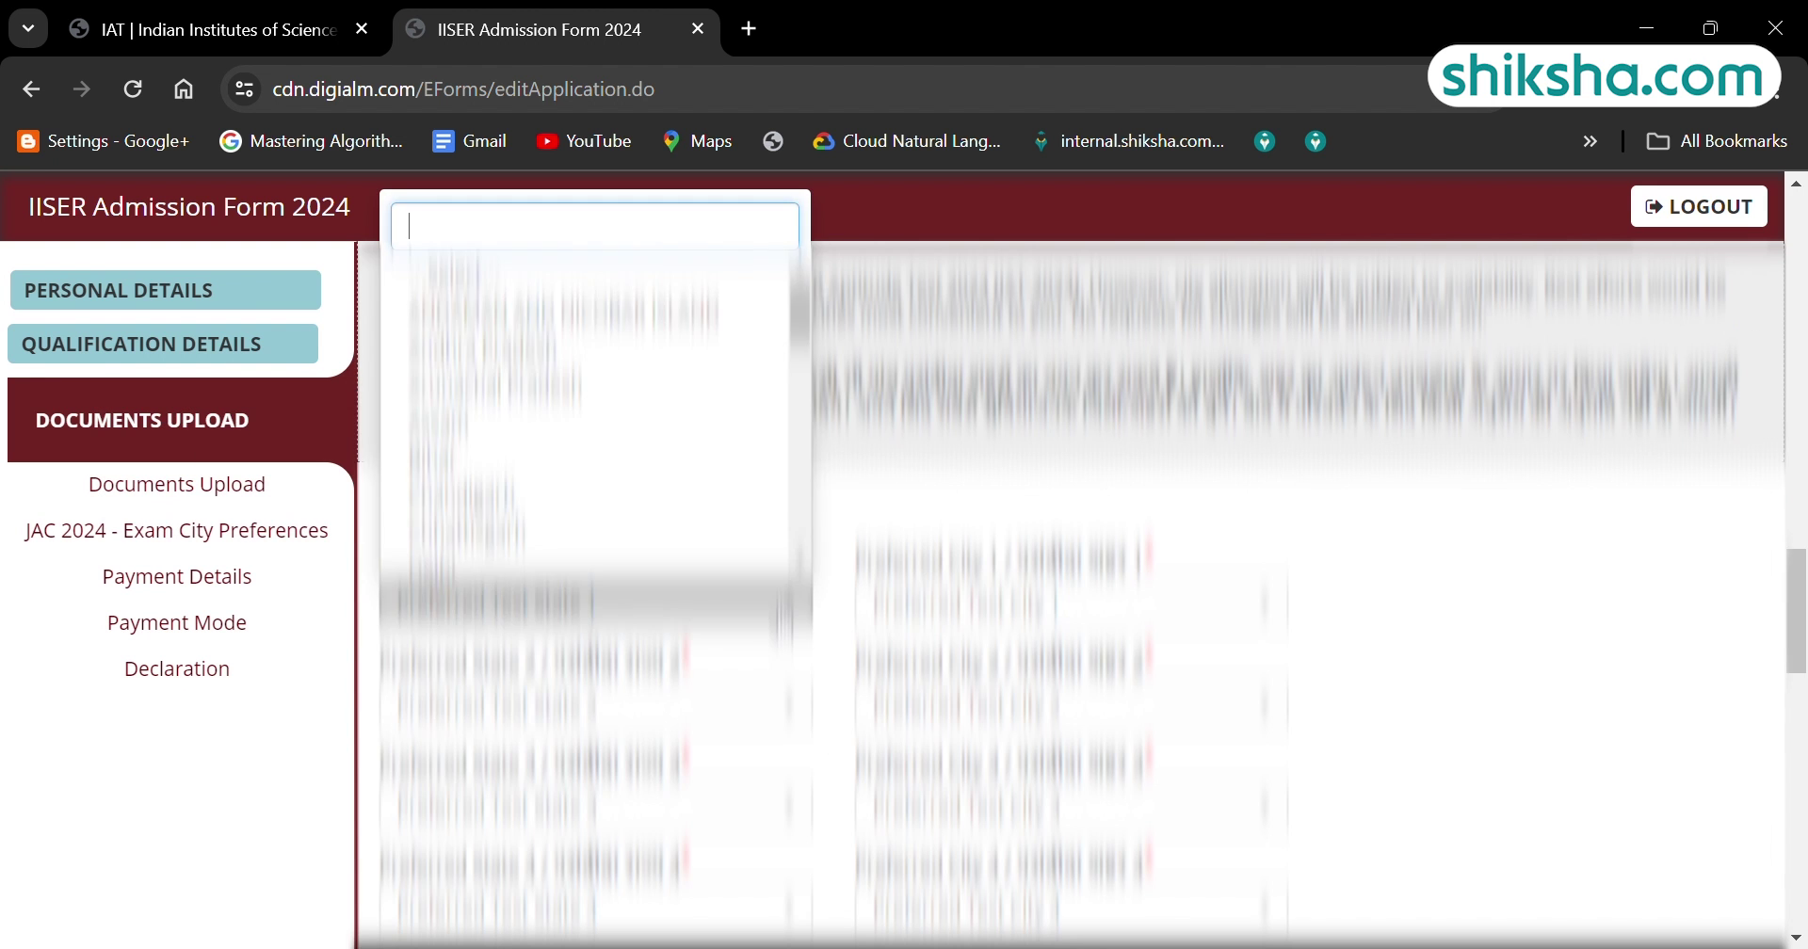
left_click(594, 705)
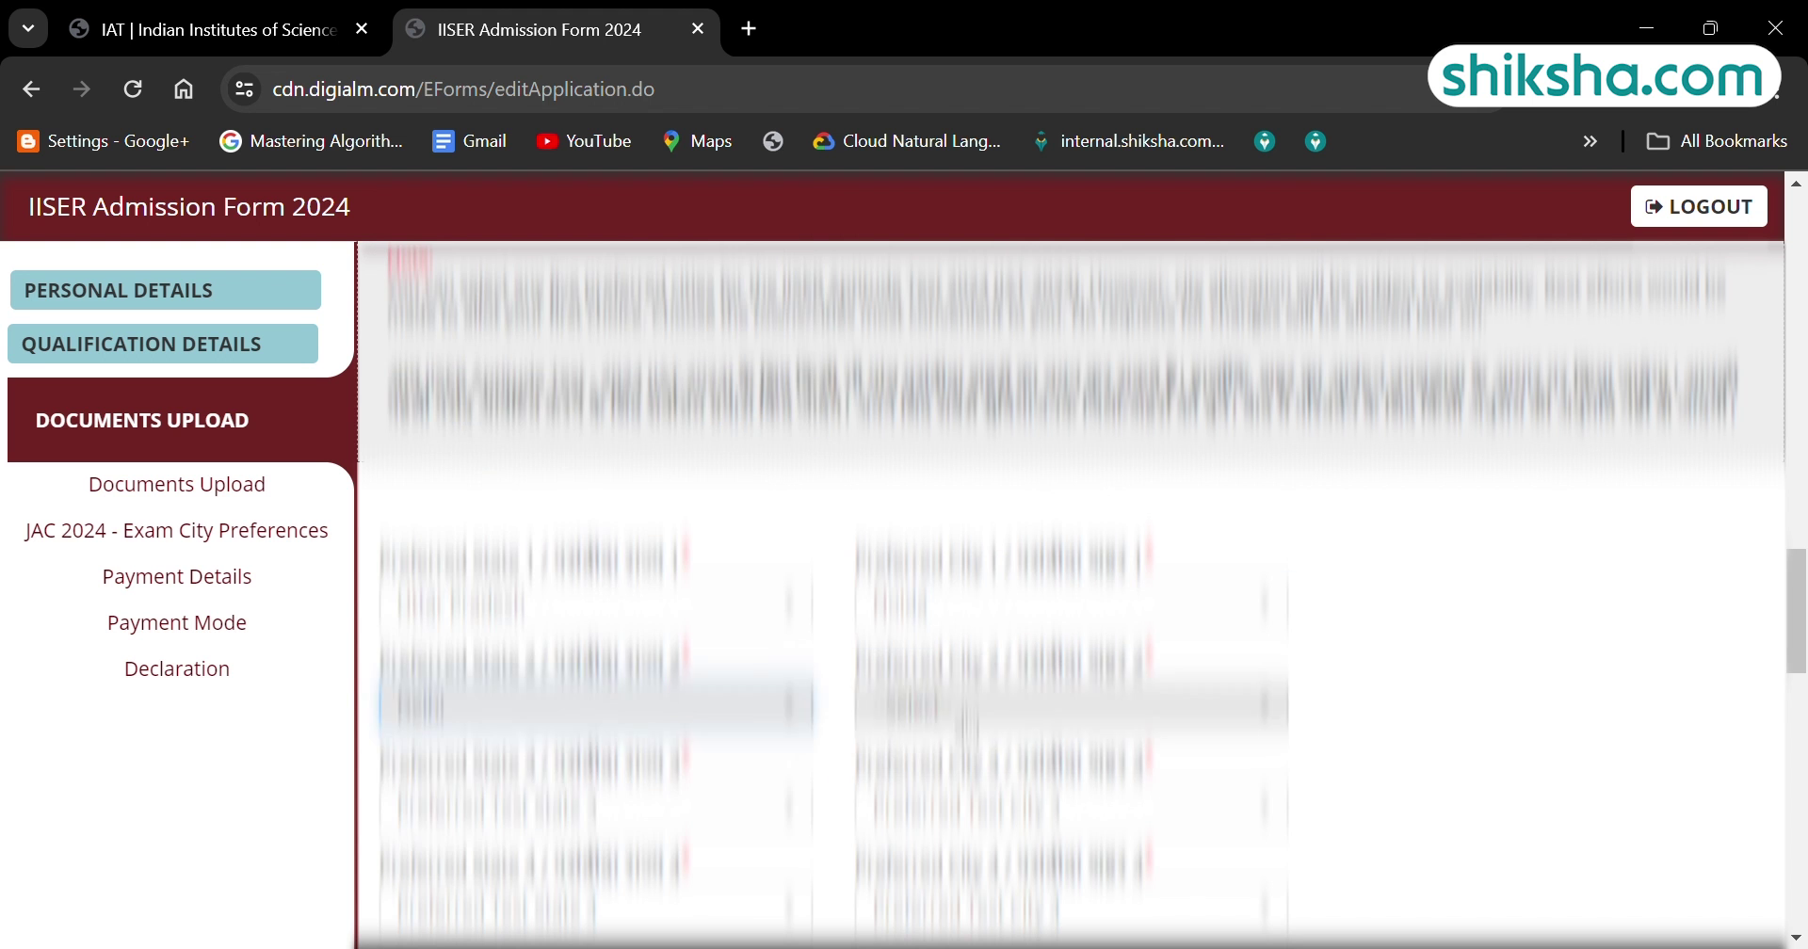
left_click(594, 808)
left_click(565, 377)
left_click(1072, 808)
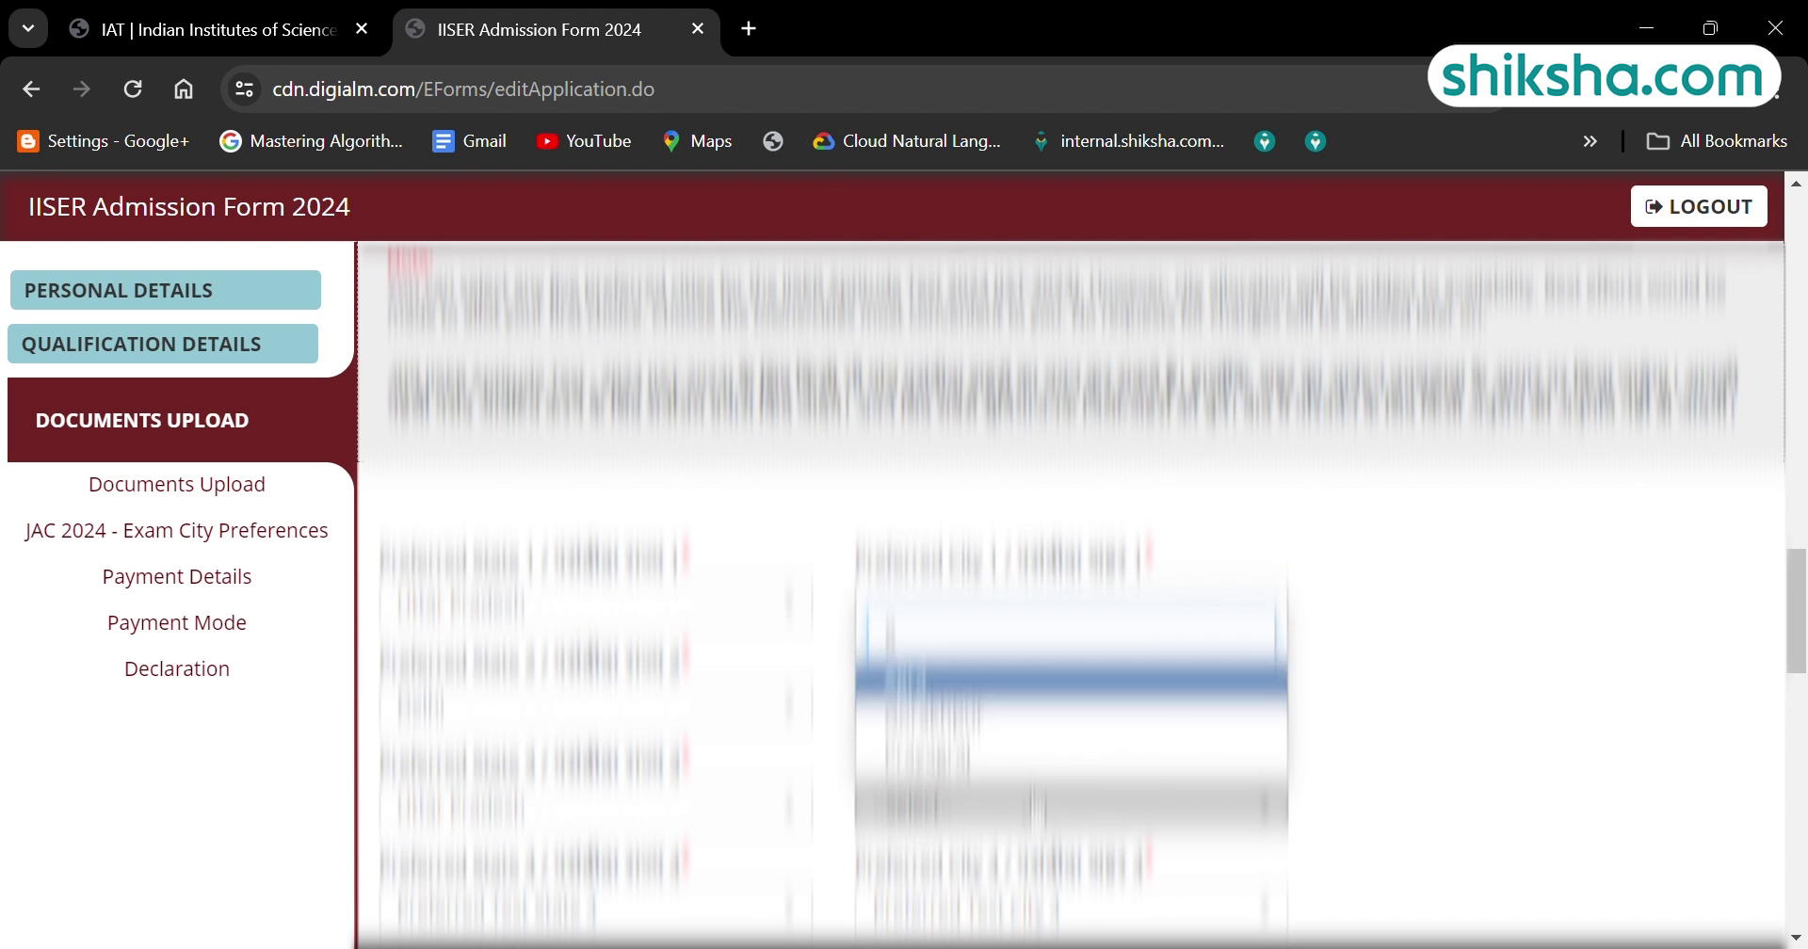
left_click(1072, 416)
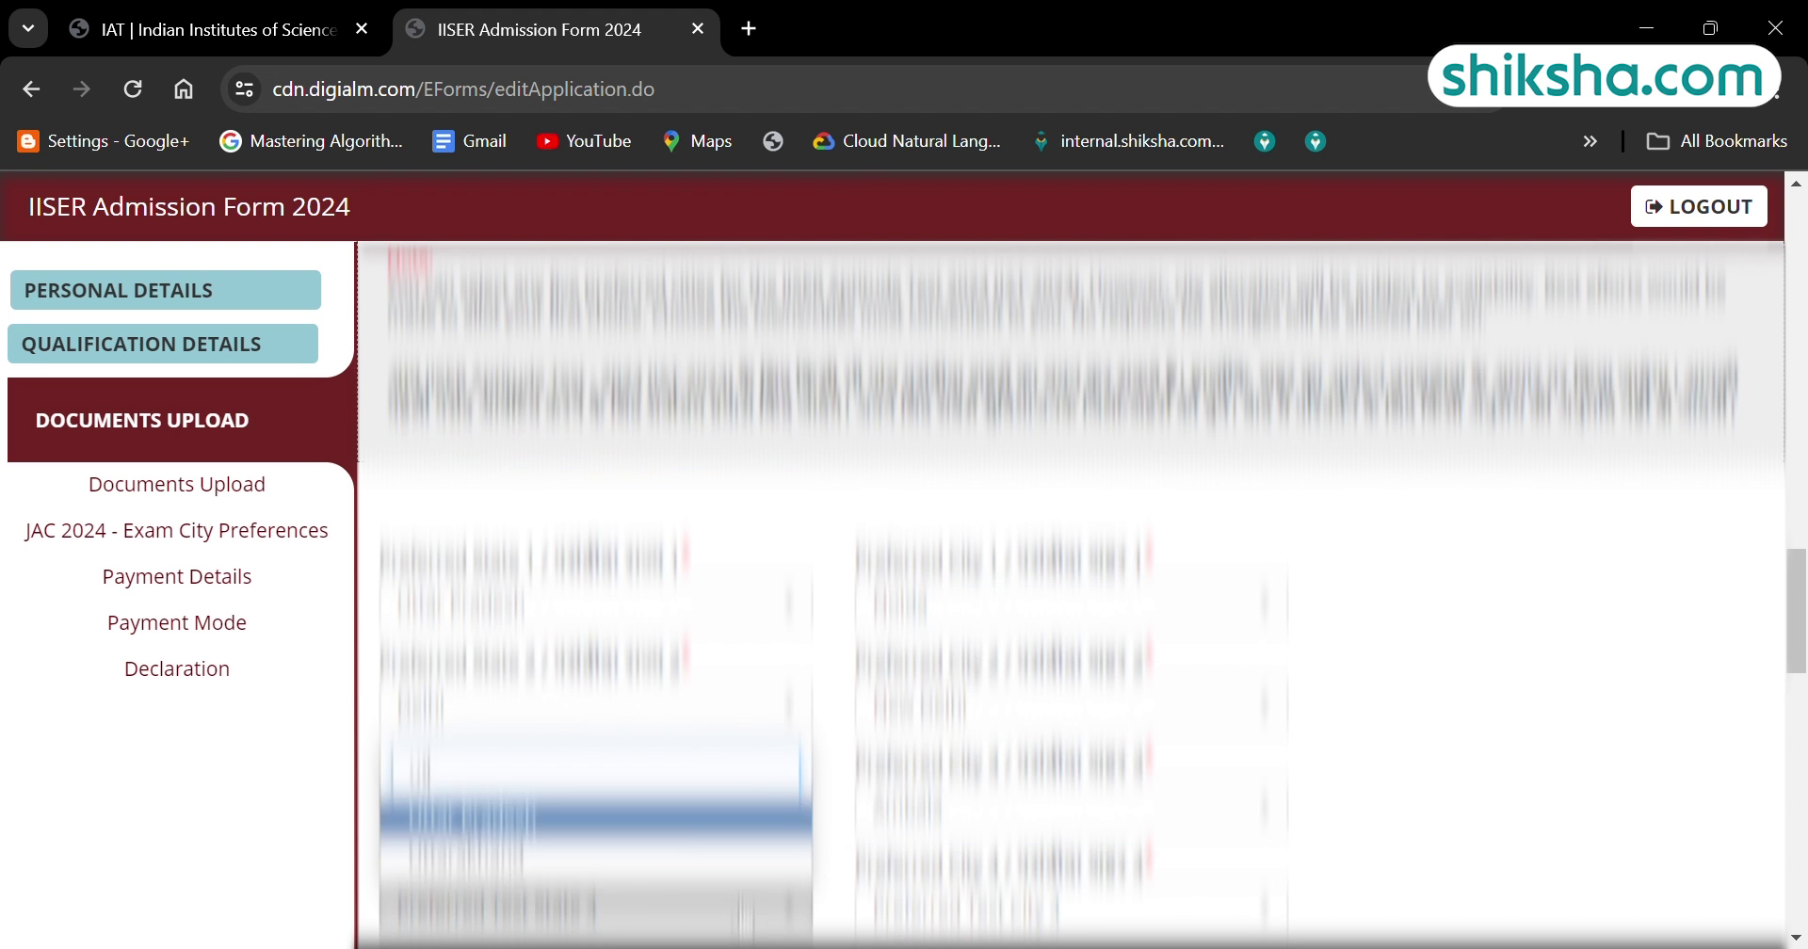
scroll(1802, 687, "down", 5)
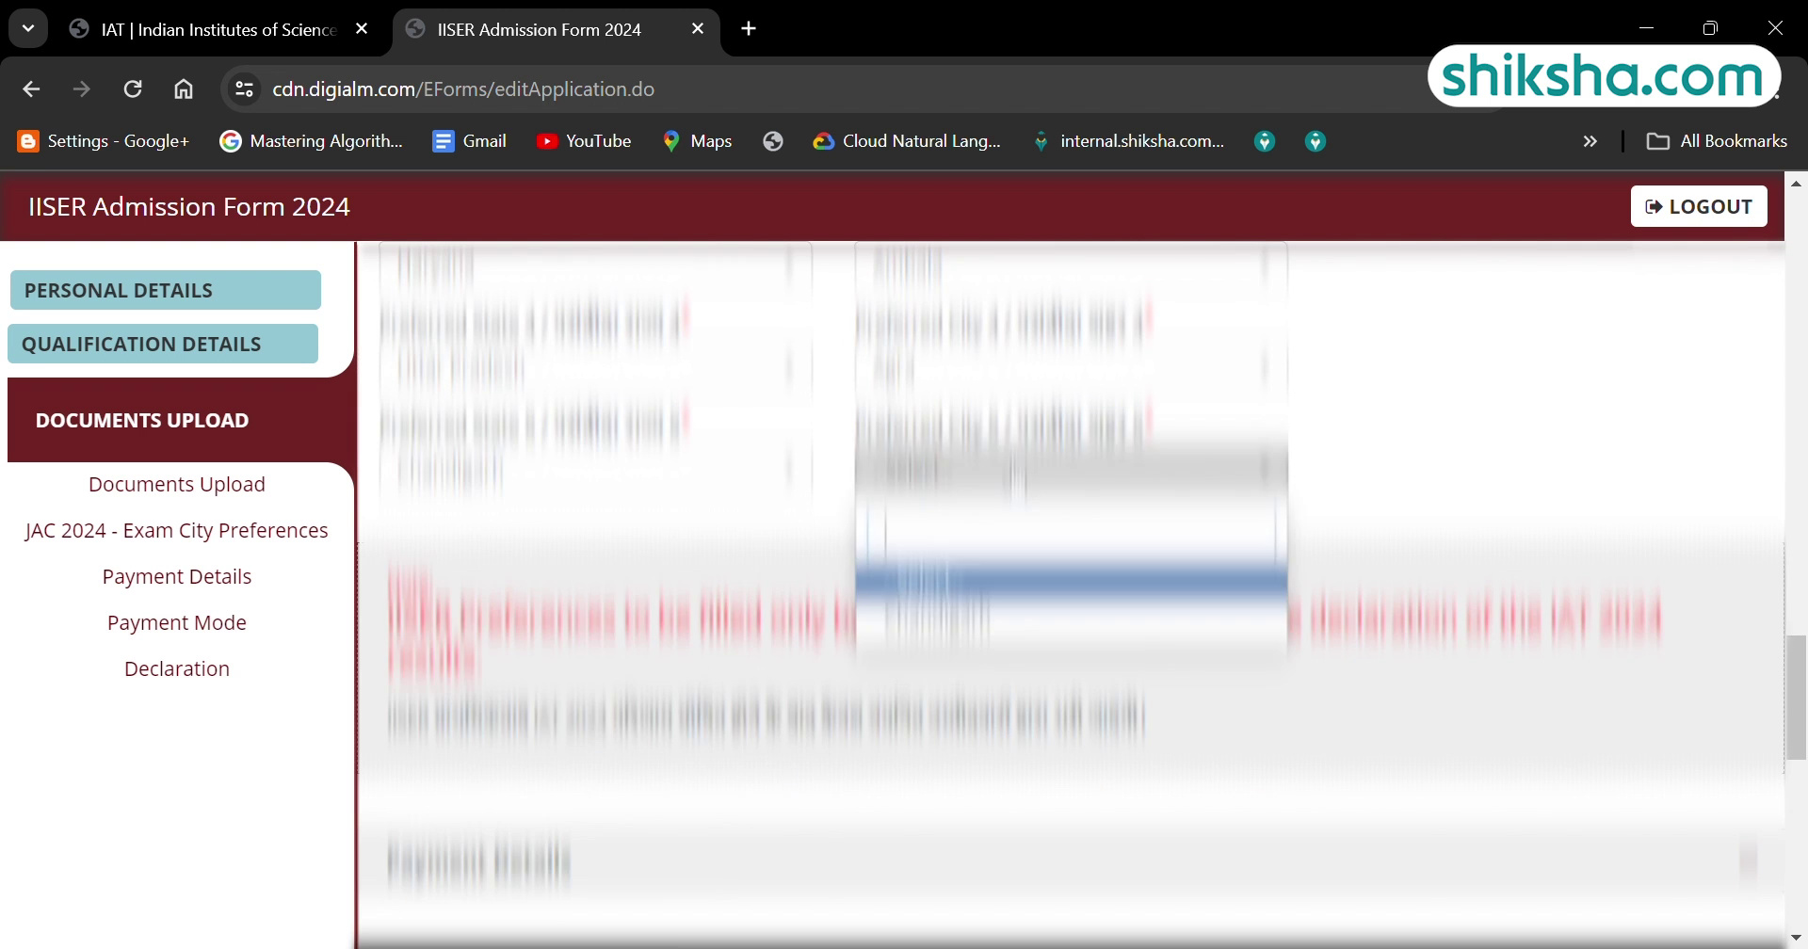
scroll(1802, 687, "down", 5)
scroll(1801, 725, "down", 2)
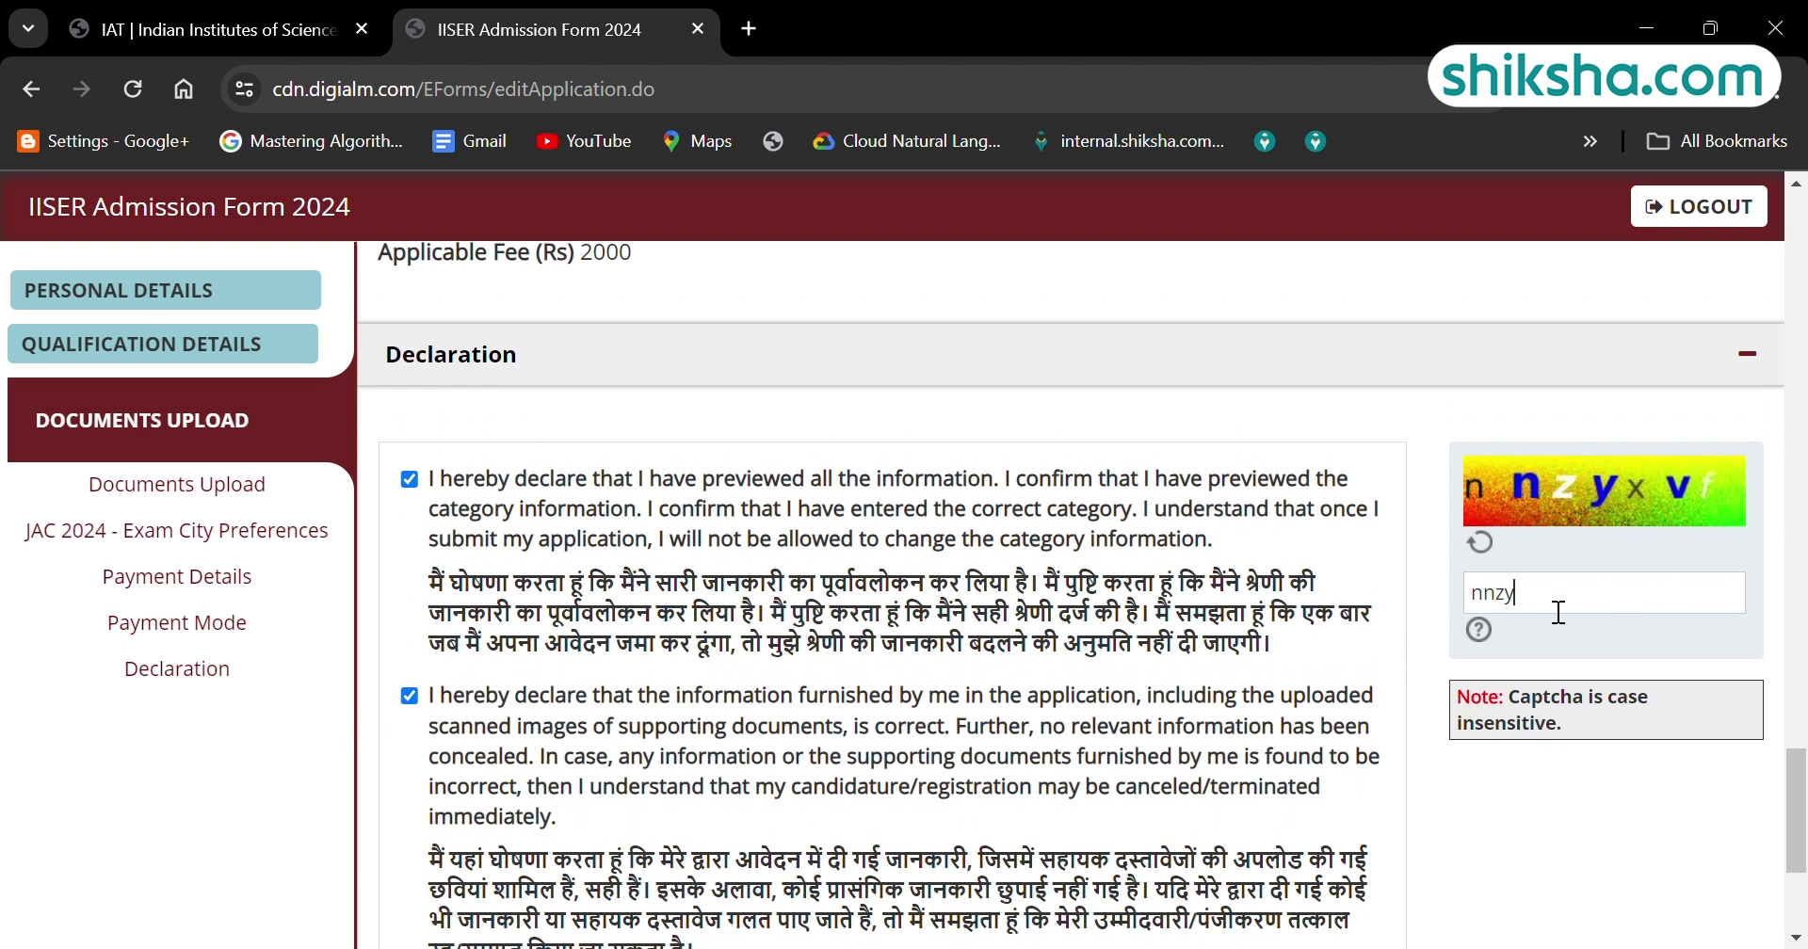
Attempt to submit the application and dismiss the preview-first warning.
scroll(1802, 765, "down", 2)
left_click(1204, 896)
left_click(1139, 273)
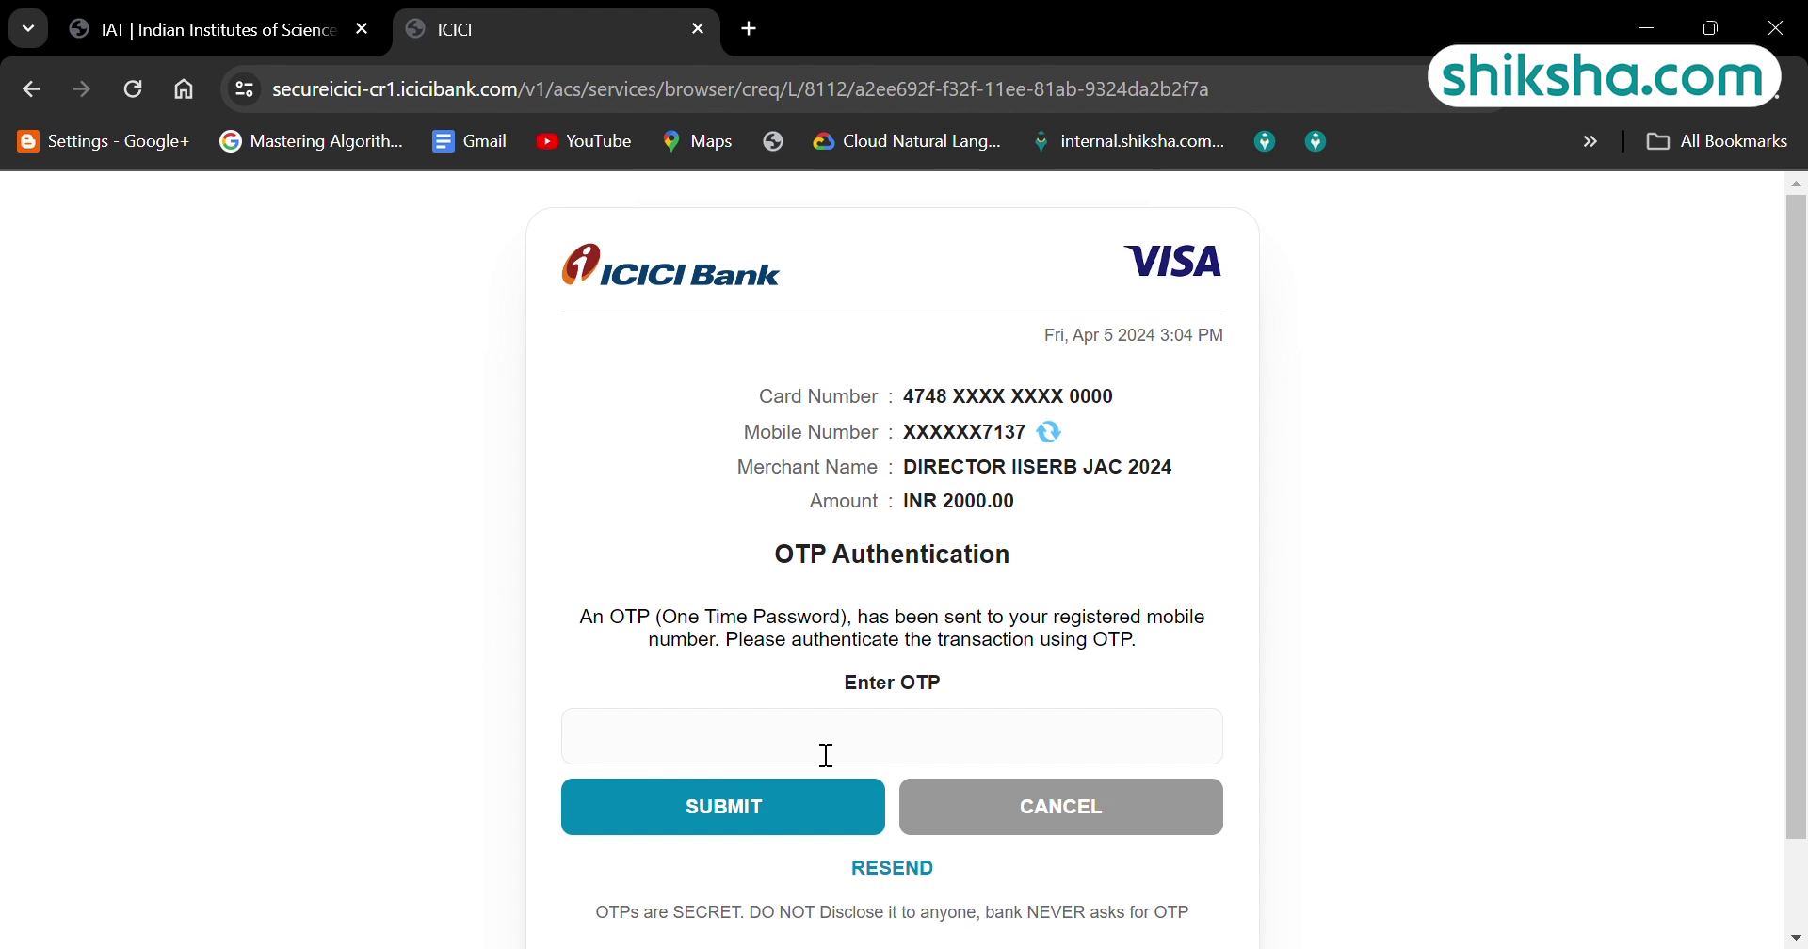
Authorise the INR 2000 fee with the payment OTP and print the confirmation form.
left_click(823, 755)
key("ctrl+v")
left_click(760, 807)
key("Escape")
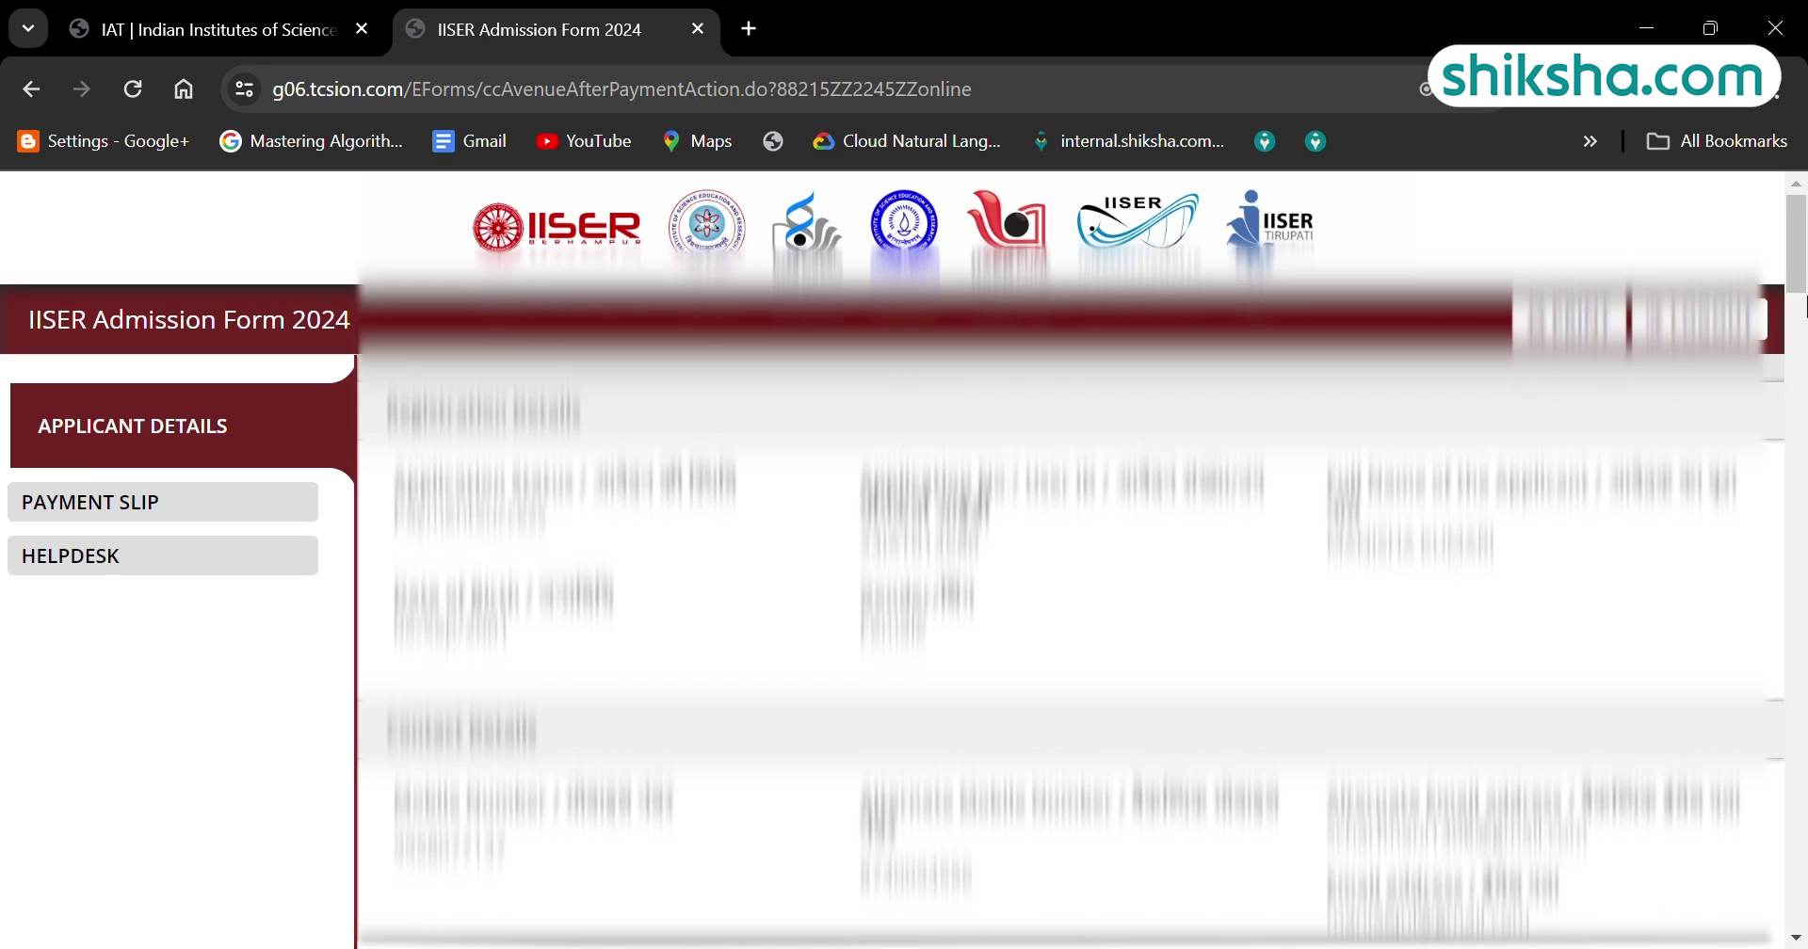
left_click_drag(1797, 273, 1799, 630)
left_click(1567, 206)
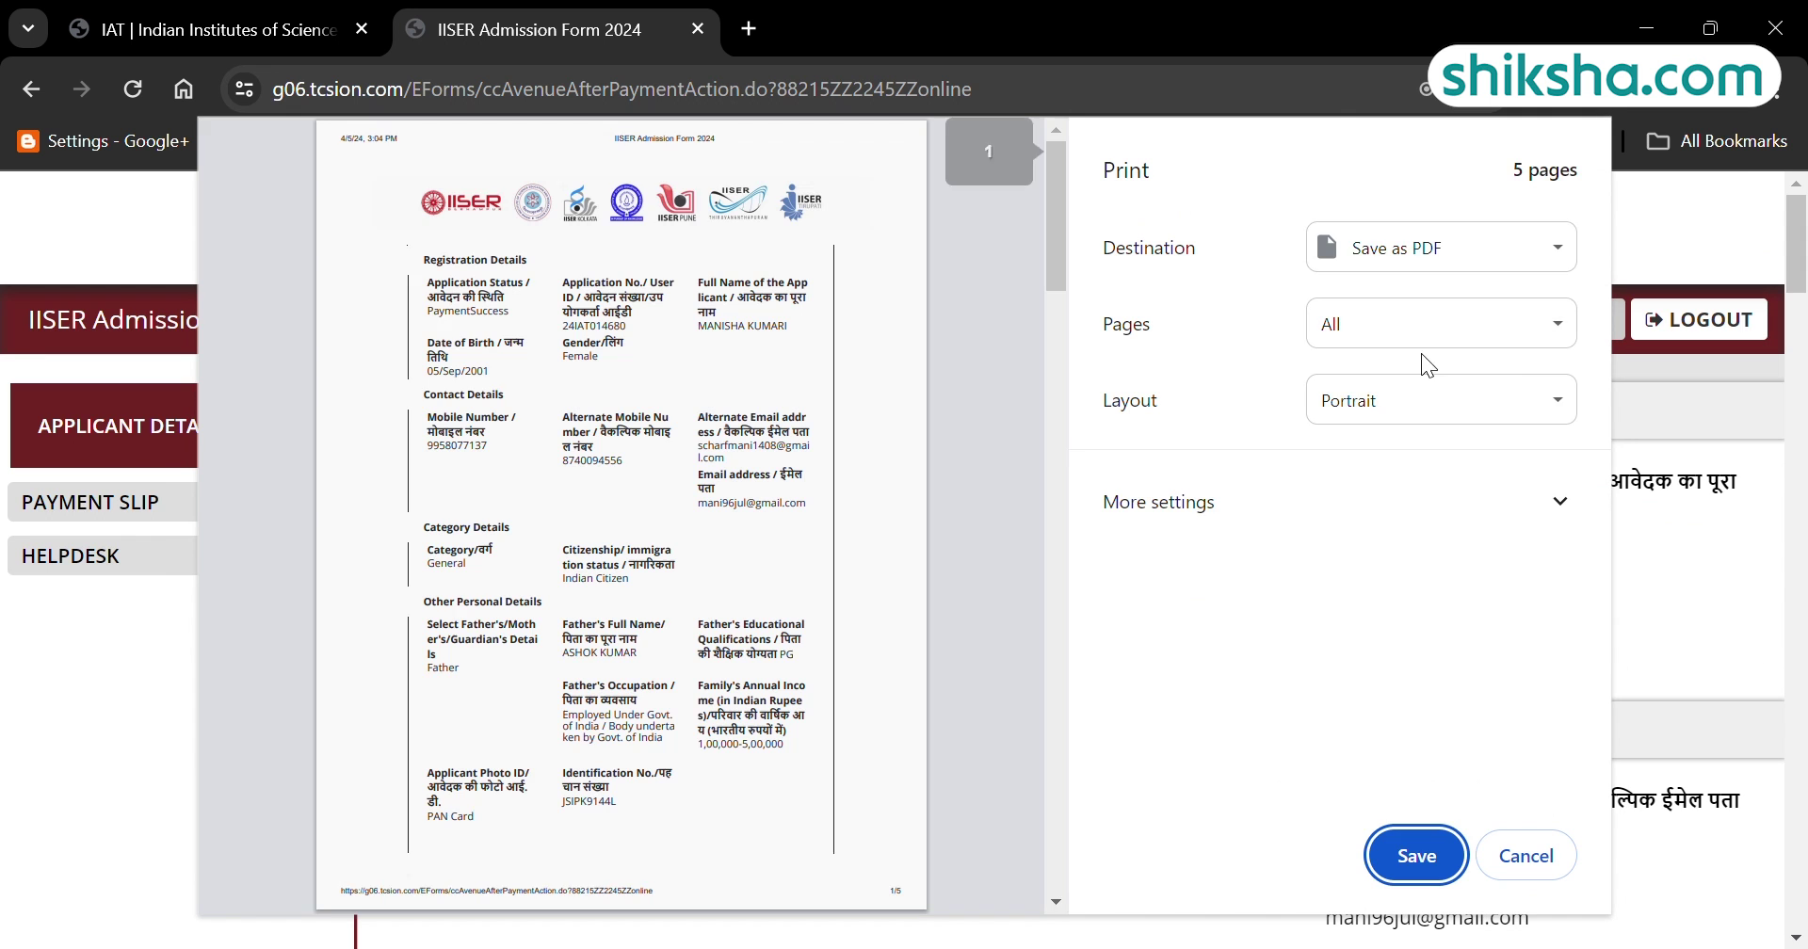